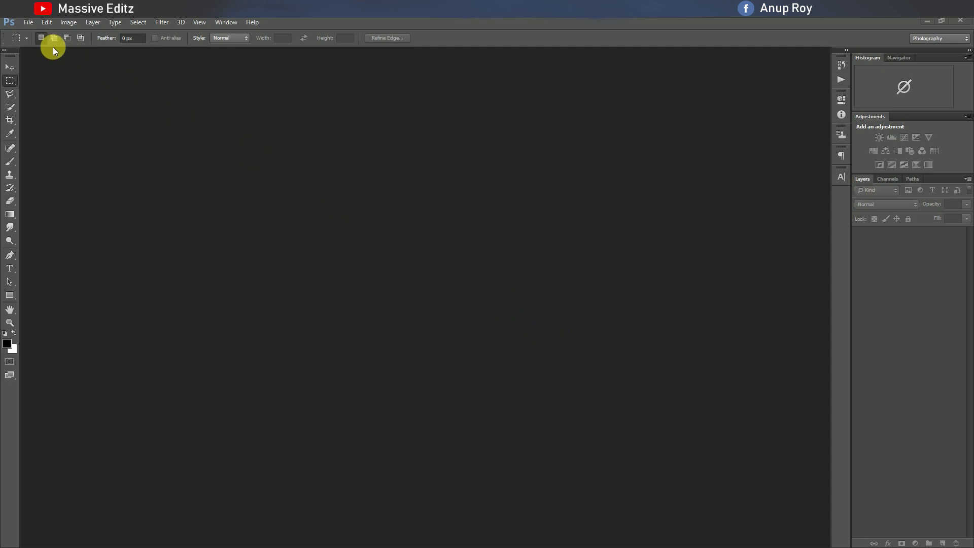
# Create a new 2000 × 2000 pixel white document and dock its window in the workspace
pyautogui.click(9, 74)
pyautogui.click(29, 21)
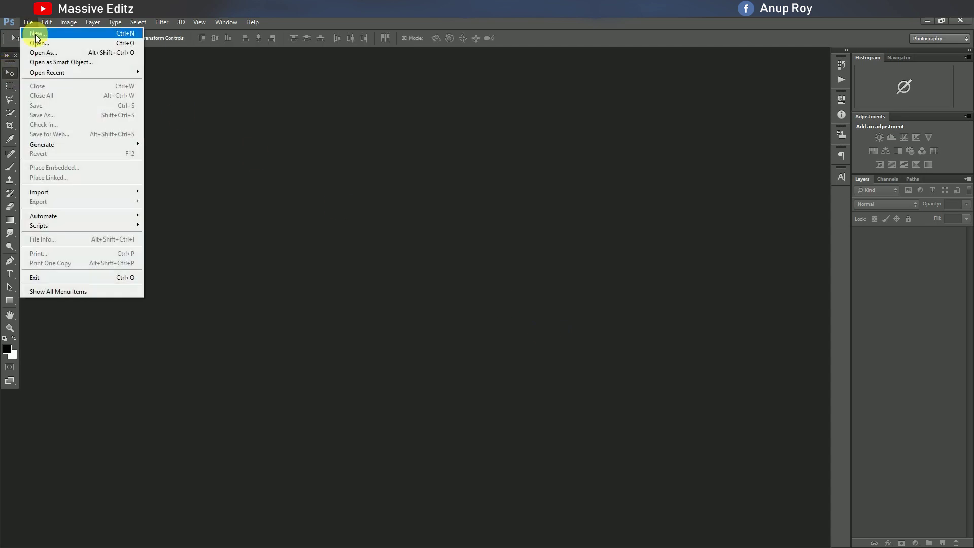
pyautogui.click(279, 148)
pyautogui.click(272, 163)
pyautogui.click(229, 150)
pyautogui.write('2000')
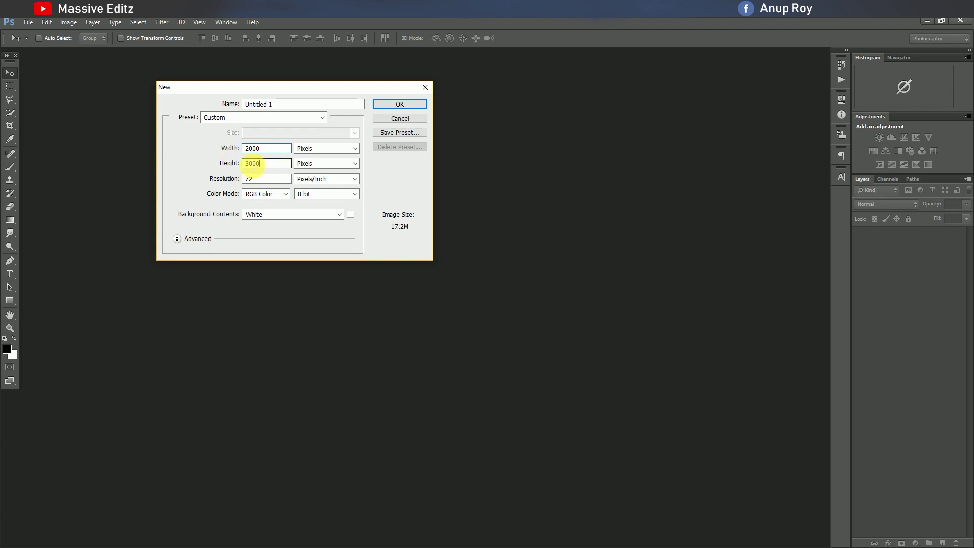
pyautogui.doubleClick(252, 164)
pyautogui.write('2000')
pyautogui.click(394, 102)
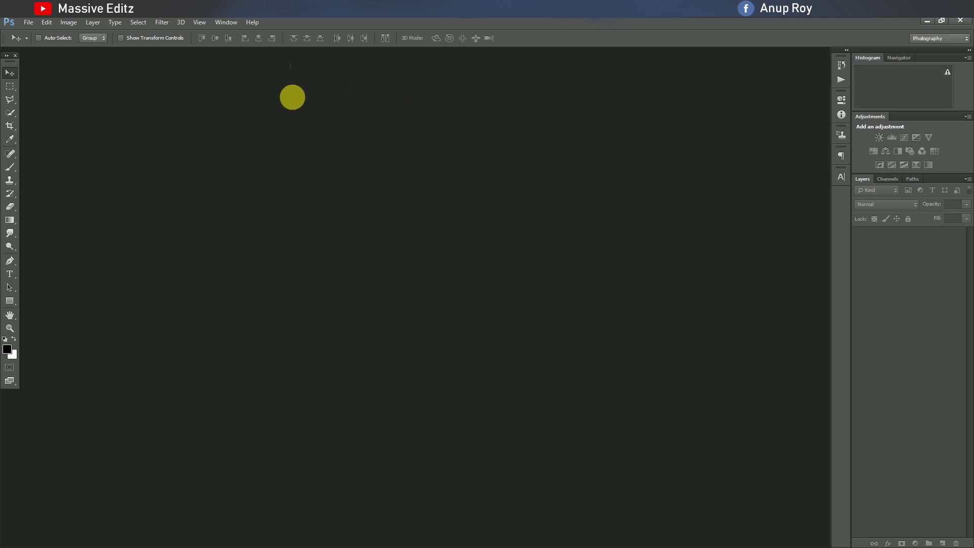
pyautogui.moveTo(248, 54)
pyautogui.mouseDown()
pyautogui.moveTo(467, 63)
pyautogui.moveTo(473, 51)
pyautogui.mouseUp()
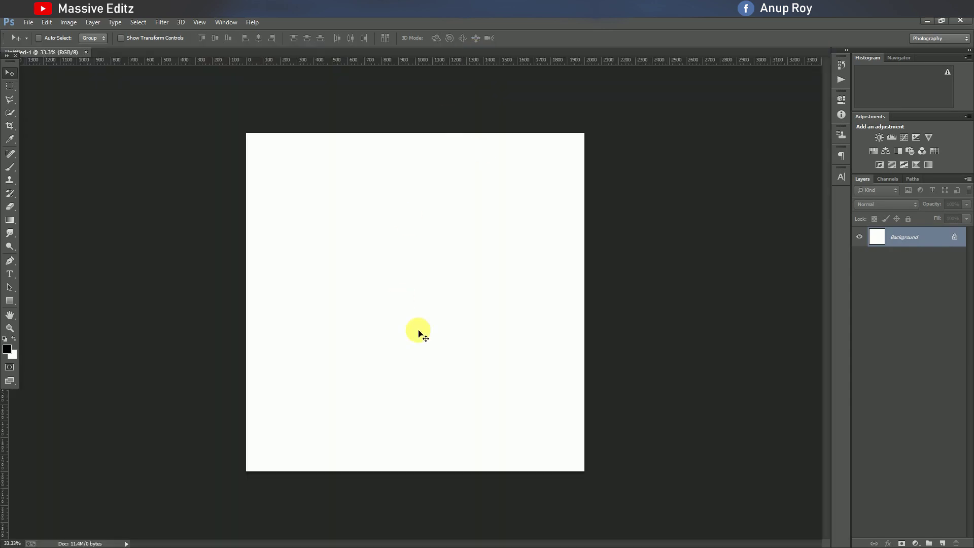
# Unlock the Background into Layer 0, duplicate it, and add a Gradient Fill layer
pyautogui.click(955, 237)
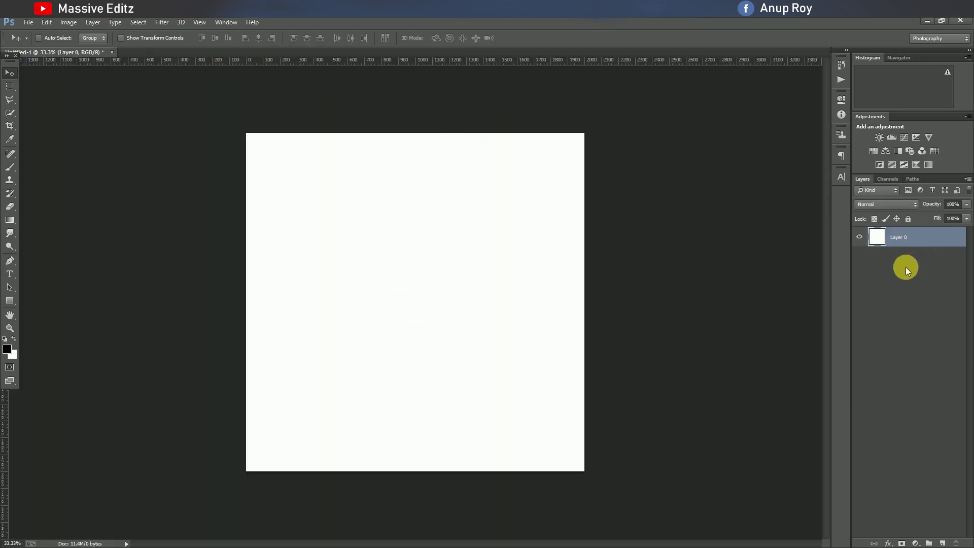
pyautogui.hotkey('ctrl', 'j')
pyautogui.click(914, 543)
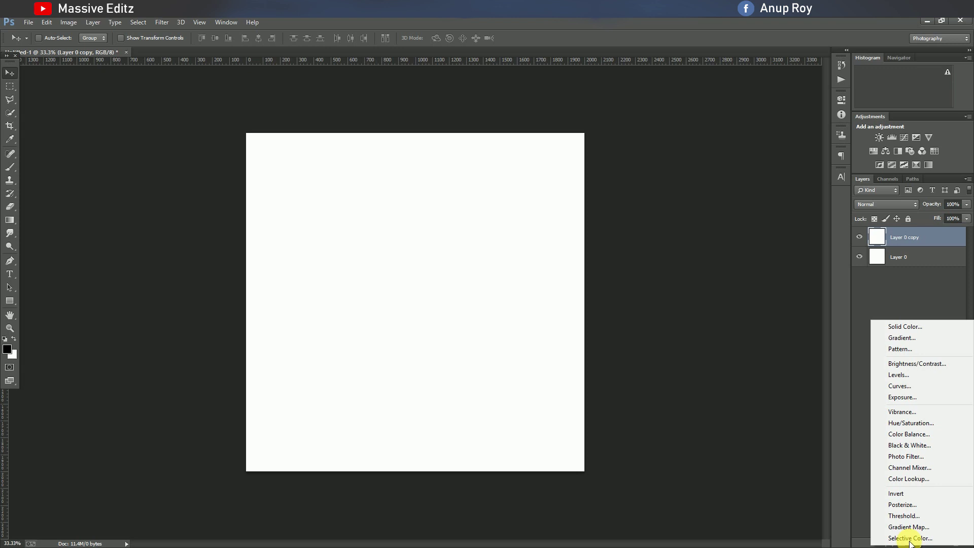
pyautogui.click(918, 338)
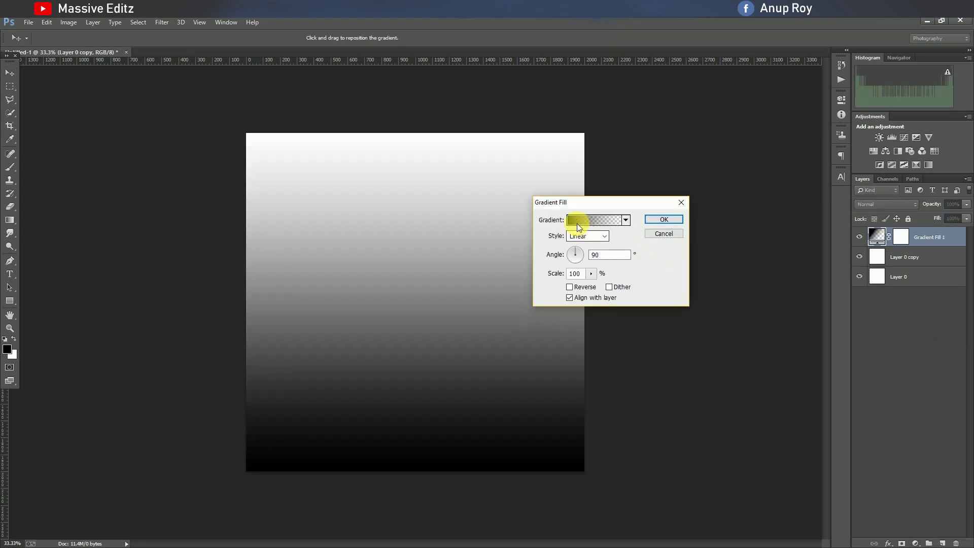
# Set the gradient's left colour stop to a saturated blue
pyautogui.click(579, 224)
pyautogui.click(644, 275)
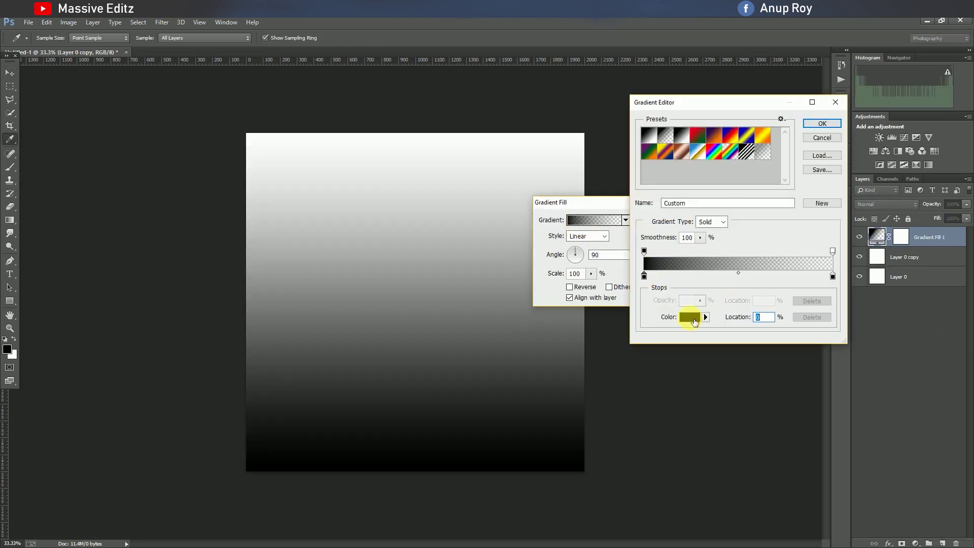
pyautogui.click(690, 317)
pyautogui.moveTo(788, 191); pyautogui.dragTo(786, 195)
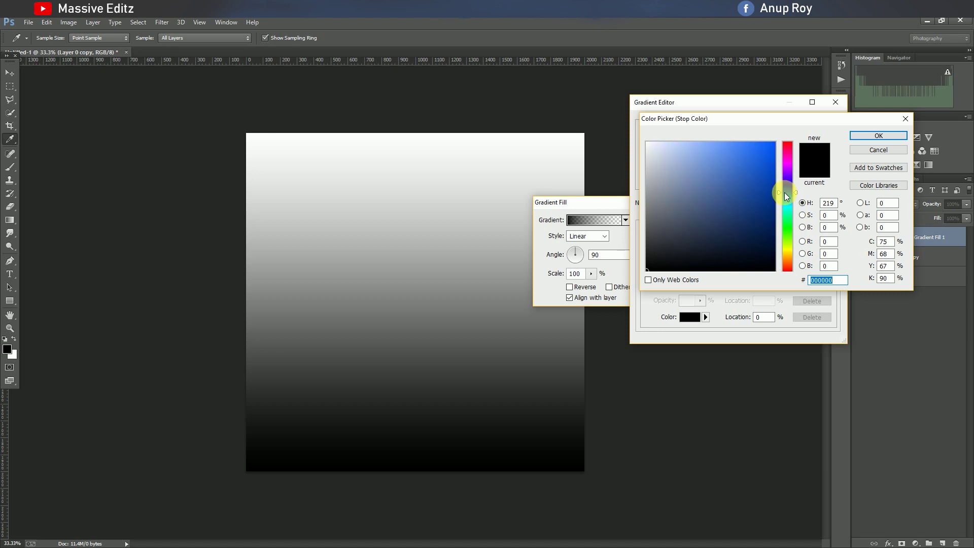
pyautogui.moveTo(763, 163); pyautogui.dragTo(764, 168)
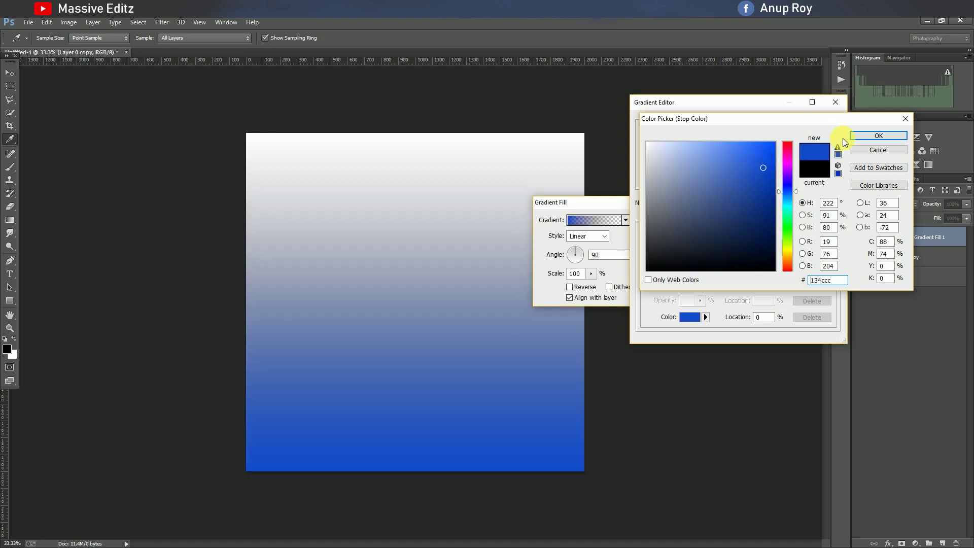
pyautogui.click(897, 135)
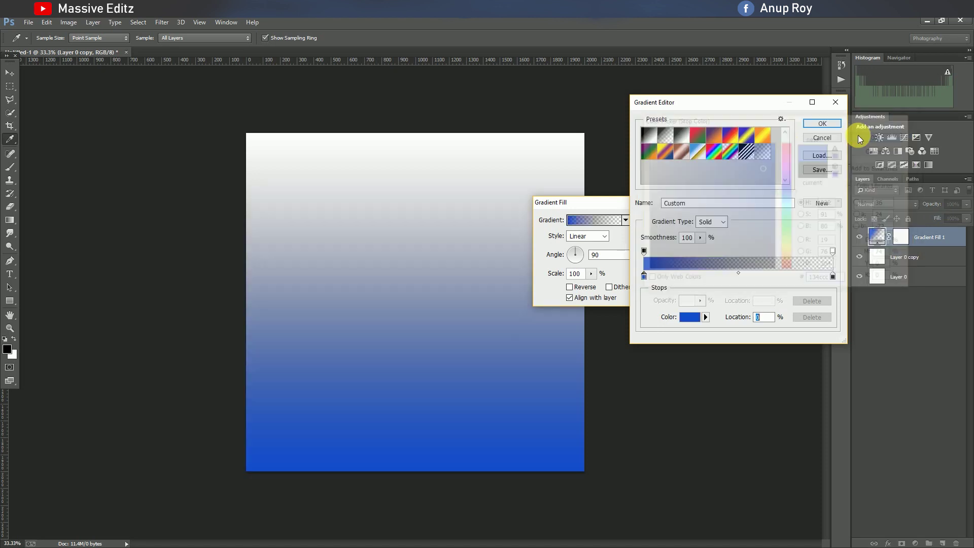
# Set the right colour stop to a medium blue and switch the gradient style to Radial
pyautogui.click(705, 319)
pyautogui.moveTo(786, 244); pyautogui.dragTo(790, 195)
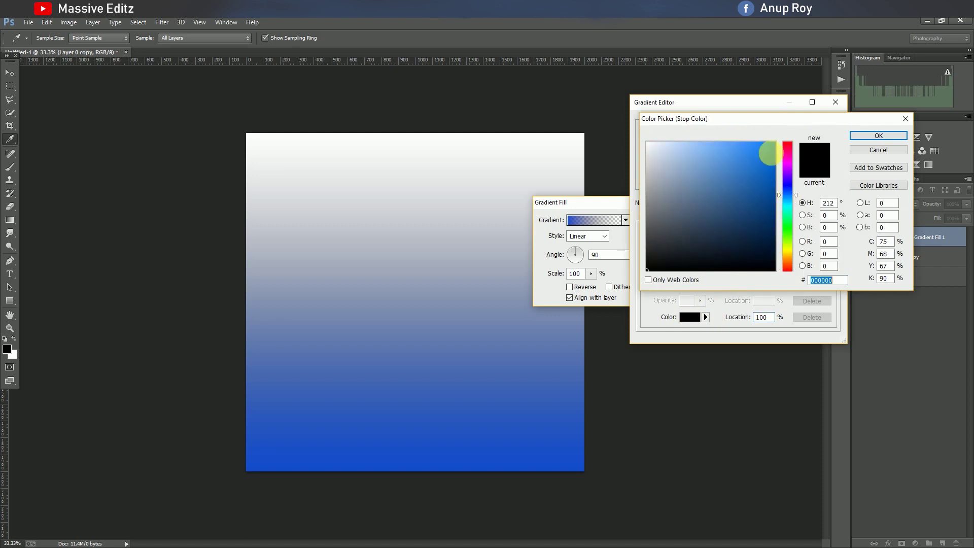
pyautogui.click(772, 145)
pyautogui.moveTo(761, 149); pyautogui.dragTo(748, 177)
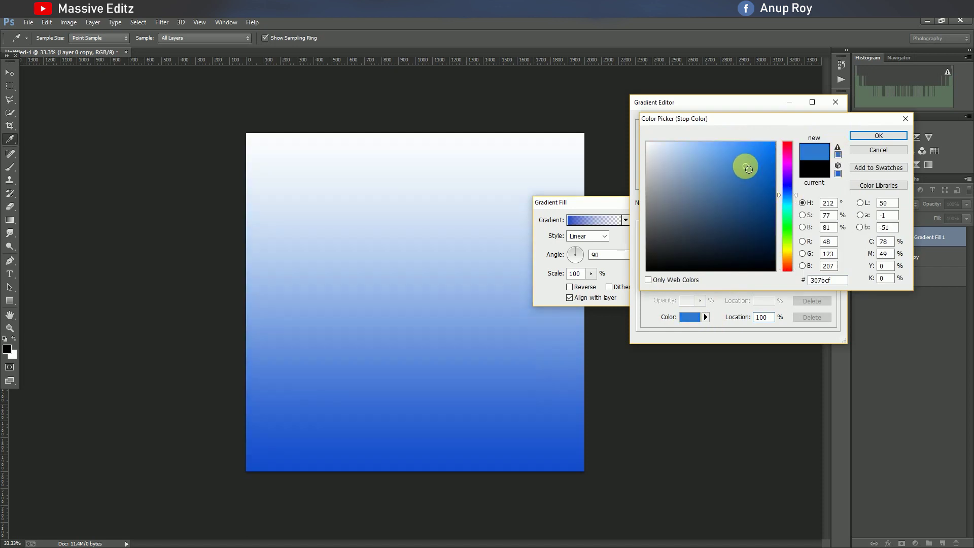
pyautogui.click(866, 135)
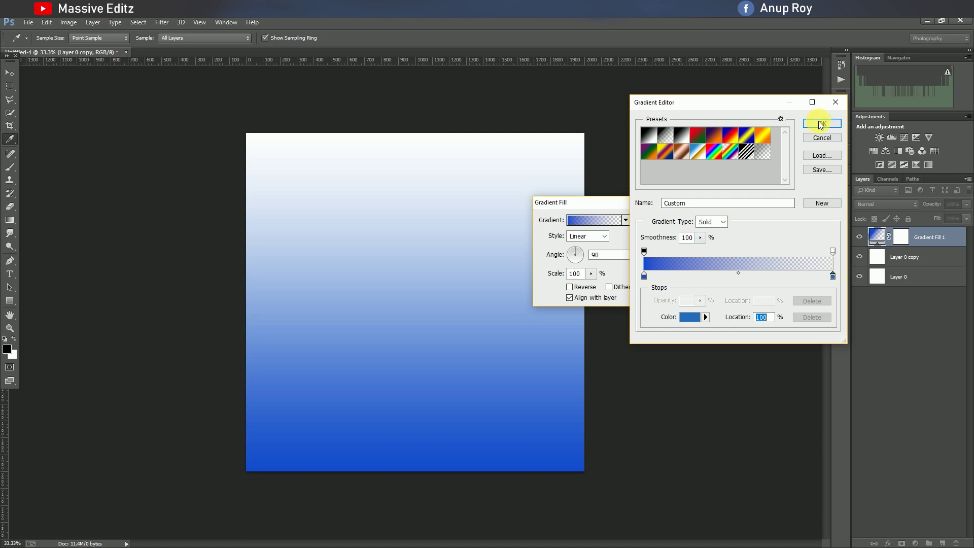
pyautogui.click(818, 123)
pyautogui.click(584, 241)
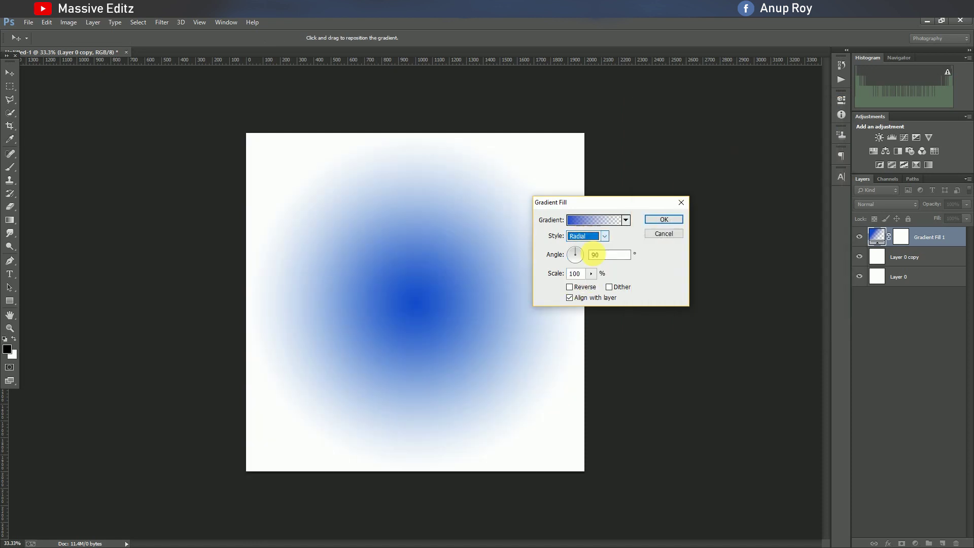
# Reverse the radial gradient and set its scale to 120%
pyautogui.click(574, 288)
pyautogui.moveTo(594, 287); pyautogui.dragTo(595, 290)
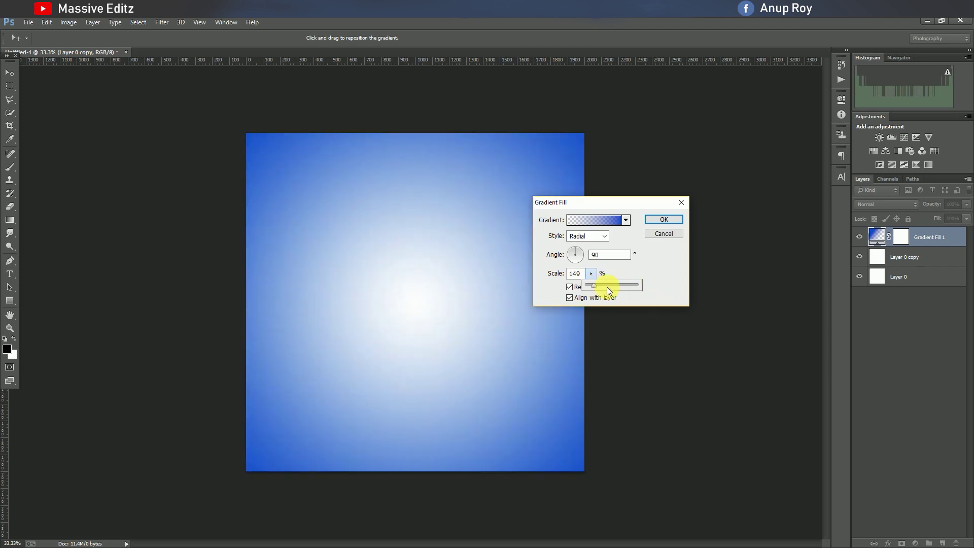
pyautogui.moveTo(592, 286); pyautogui.dragTo(586, 211)
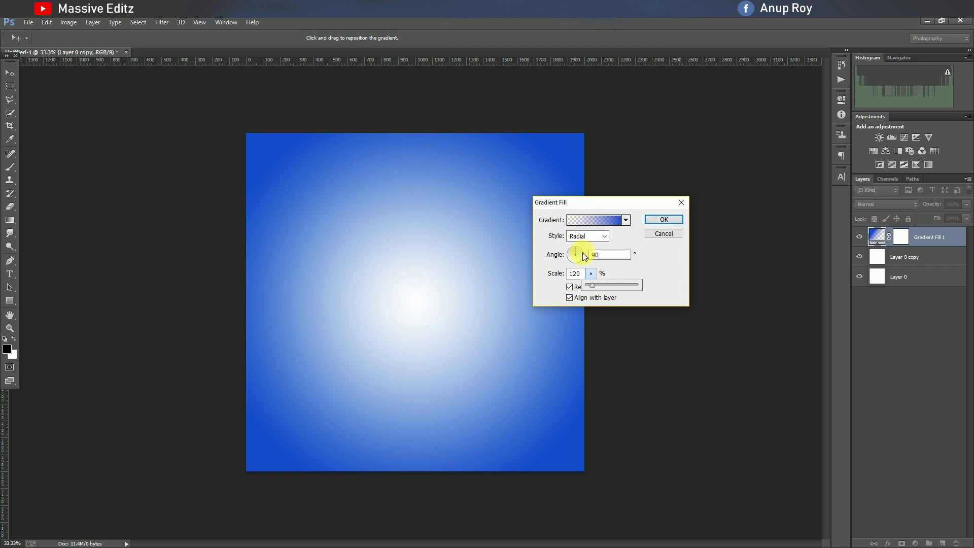
# Change the gradient's right stop to deep blue #1666bf and apply the Gradient Fill
pyautogui.click(588, 220)
pyautogui.click(832, 275)
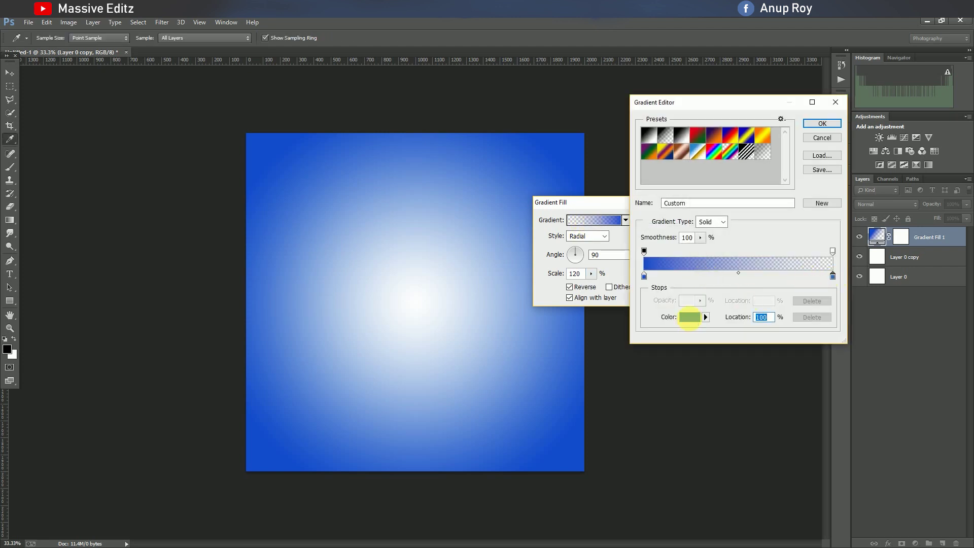
pyautogui.click(689, 317)
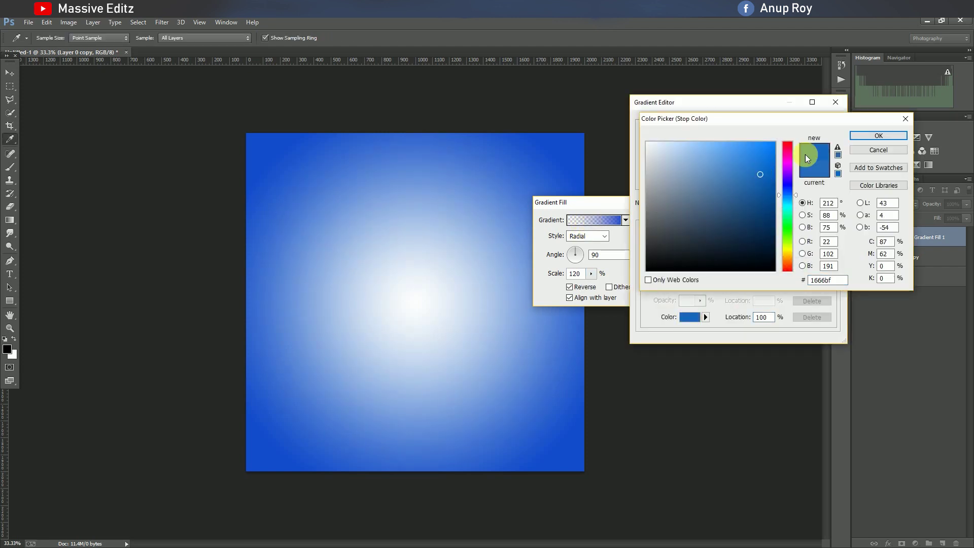
pyautogui.click(878, 136)
pyautogui.click(823, 124)
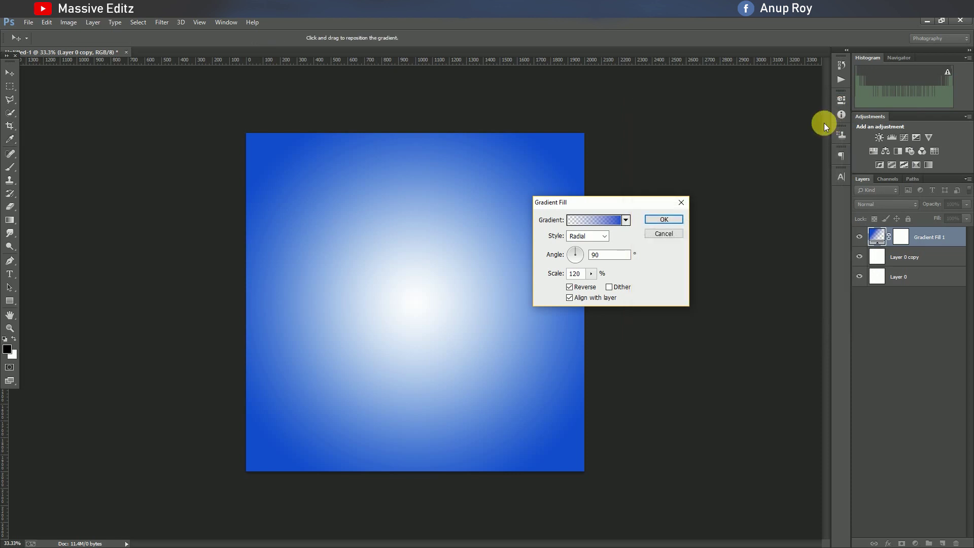
pyautogui.click(658, 222)
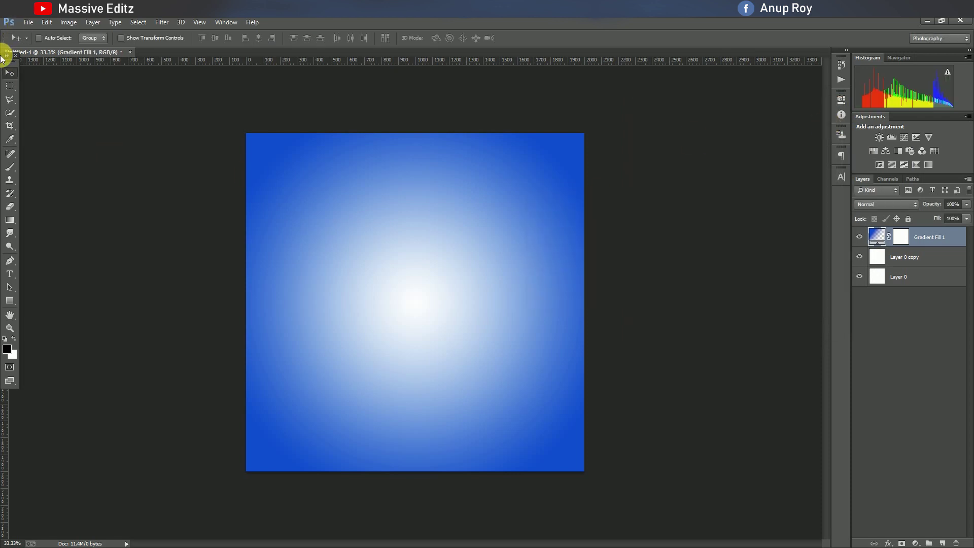
# Open Mobile-Phone-PNG-HD and drag the phone into the poster as Layer 1
pyautogui.moveTo(12, 68); pyautogui.dragTo(21, 81)
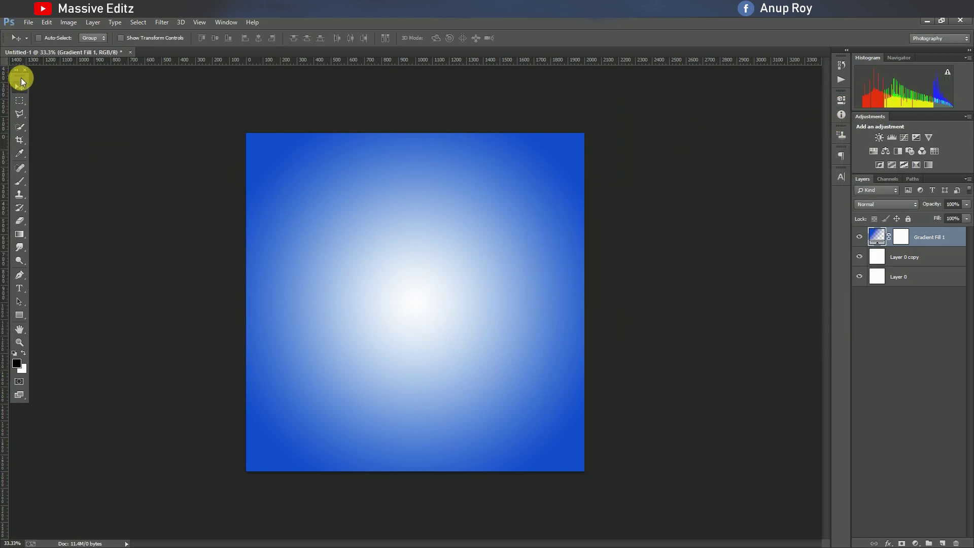
pyautogui.click(28, 22)
pyautogui.click(40, 43)
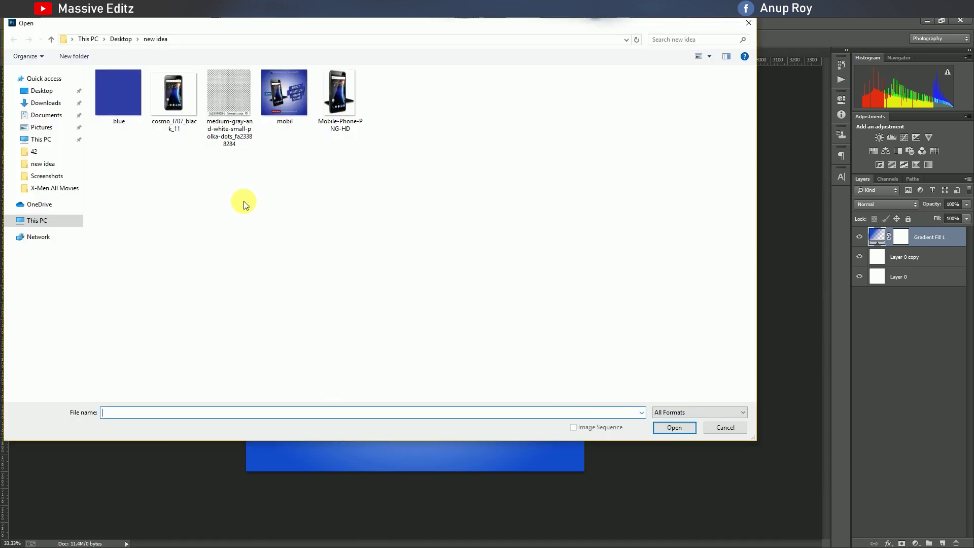
pyautogui.click(281, 85)
pyautogui.click(339, 93)
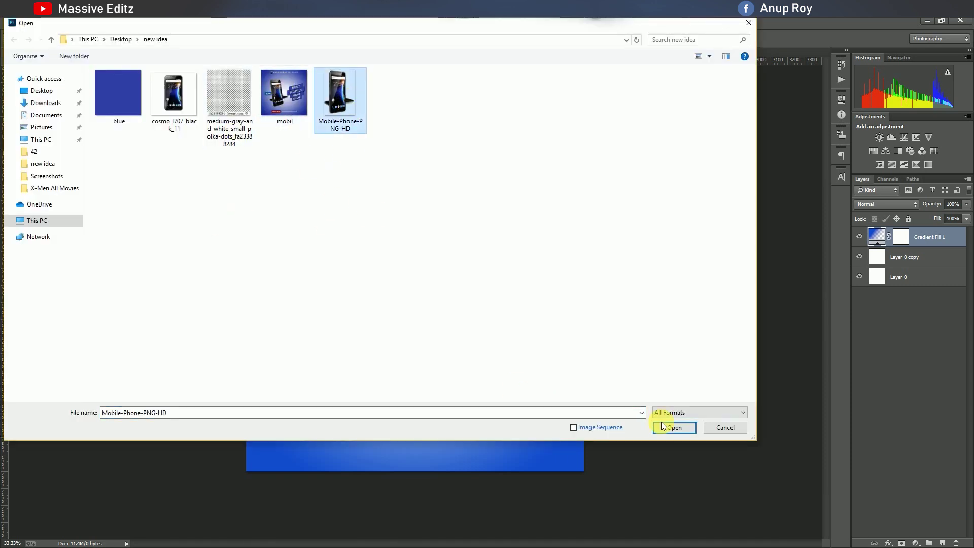
pyautogui.click(674, 427)
pyautogui.moveTo(163, 237); pyautogui.dragTo(391, 305)
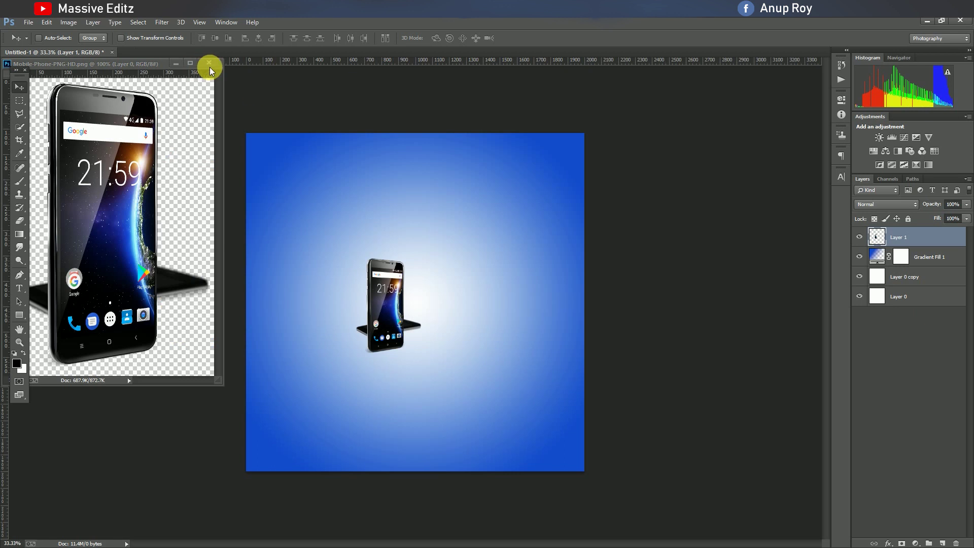
pyautogui.click(209, 62)
# Scale the phone to about 216% and tilt it slightly counter-clockwise
pyautogui.hotkey('ctrl', 't')
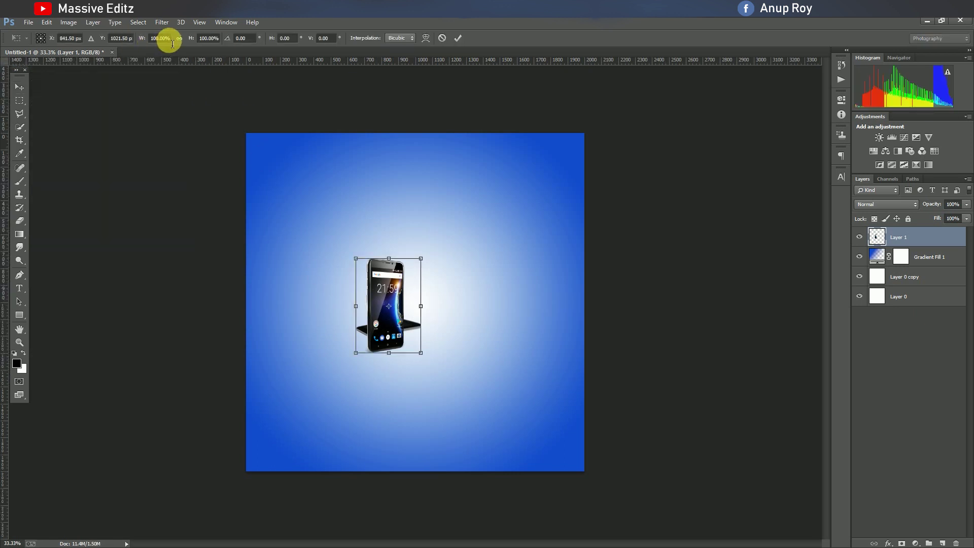
pyautogui.moveTo(192, 42); pyautogui.dragTo(259, 44)
pyautogui.moveTo(482, 422); pyautogui.dragTo(487, 413)
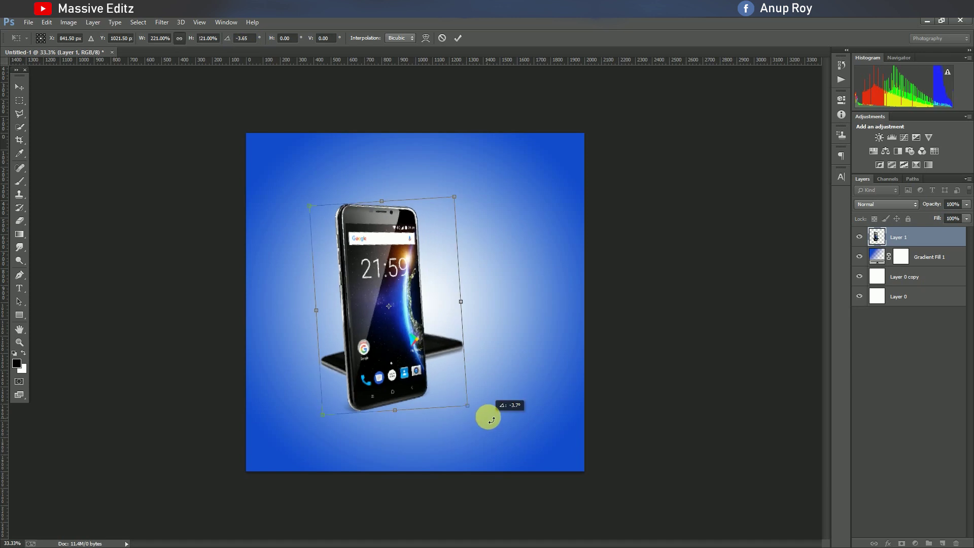
pyautogui.moveTo(426, 400)
pyautogui.mouseDown()
pyautogui.moveTo(413, 403)
pyautogui.moveTo(473, 411)
pyautogui.moveTo(458, 399)
pyautogui.mouseUp()
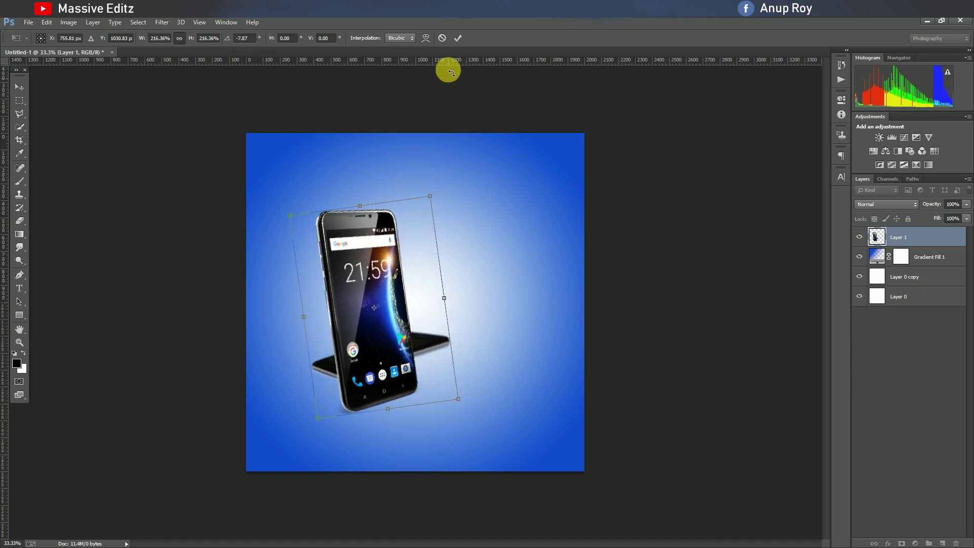
pyautogui.click(458, 38)
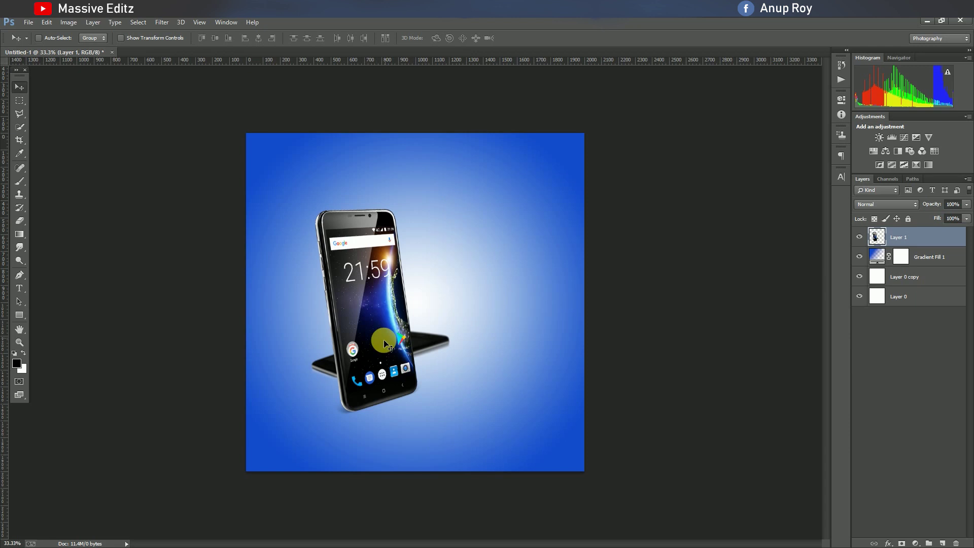
pyautogui.click(901, 256)
# Open the polka-dot texture image and bring it into the poster as Layer 2
pyautogui.click(28, 23)
pyautogui.click(36, 42)
pyautogui.click(248, 127)
pyautogui.click(664, 428)
pyautogui.moveTo(66, 127)
pyautogui.mouseDown()
pyautogui.moveTo(414, 249)
pyautogui.moveTo(379, 203)
pyautogui.mouseUp()
pyautogui.click(97, 62)
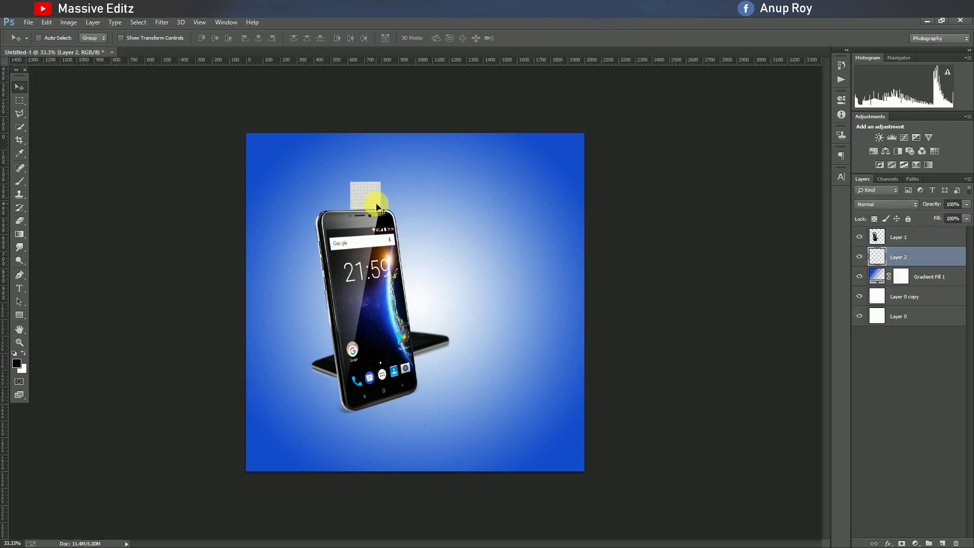
# Stretch the dot pattern so it covers the whole canvas
pyautogui.hotkey('ctrl', 't')
pyautogui.moveTo(191, 39); pyautogui.dragTo(646, 87)
pyautogui.moveTo(451, 246); pyautogui.dragTo(478, 349)
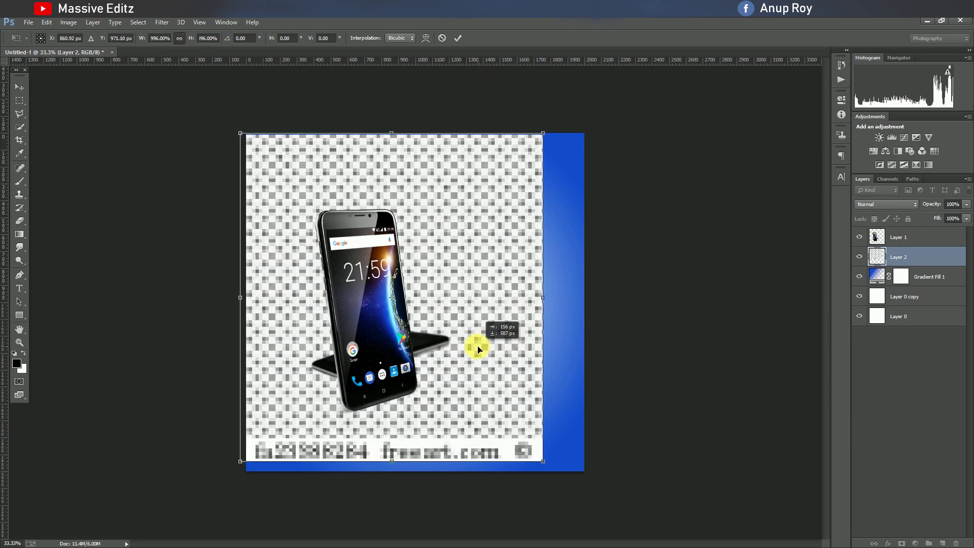
pyautogui.moveTo(543, 461); pyautogui.dragTo(587, 509)
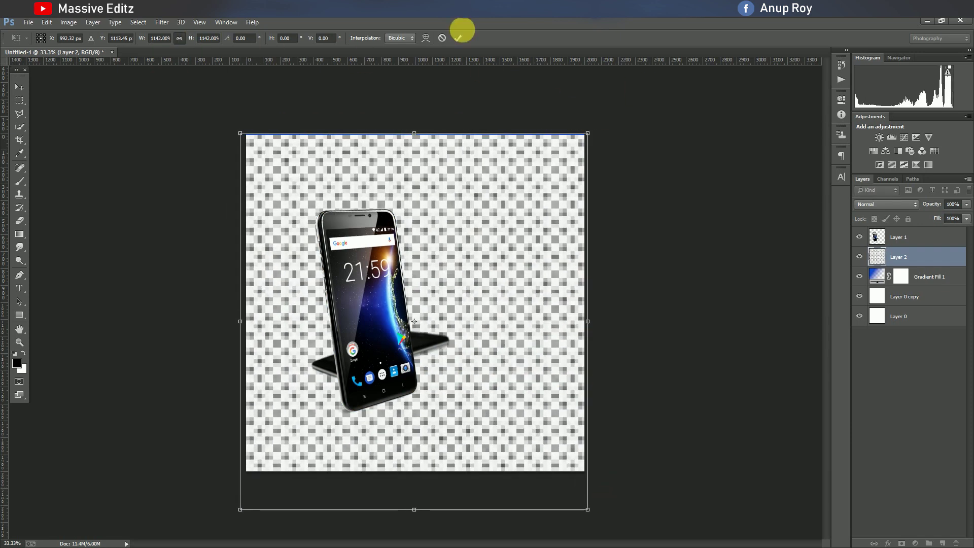
pyautogui.click(457, 37)
# Blend the dot layer with Multiply at 8% opacity
pyautogui.click(914, 203)
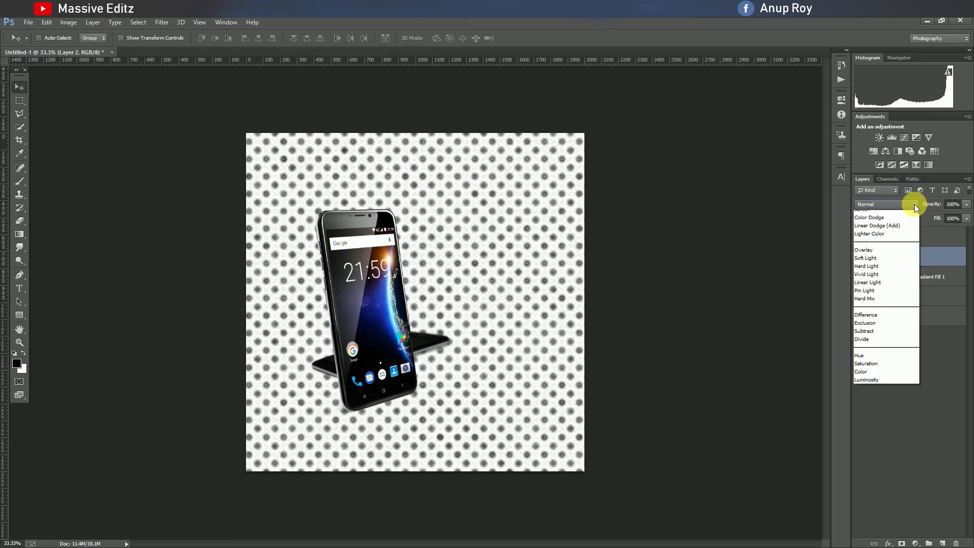
pyautogui.click(894, 247)
pyautogui.click(965, 205)
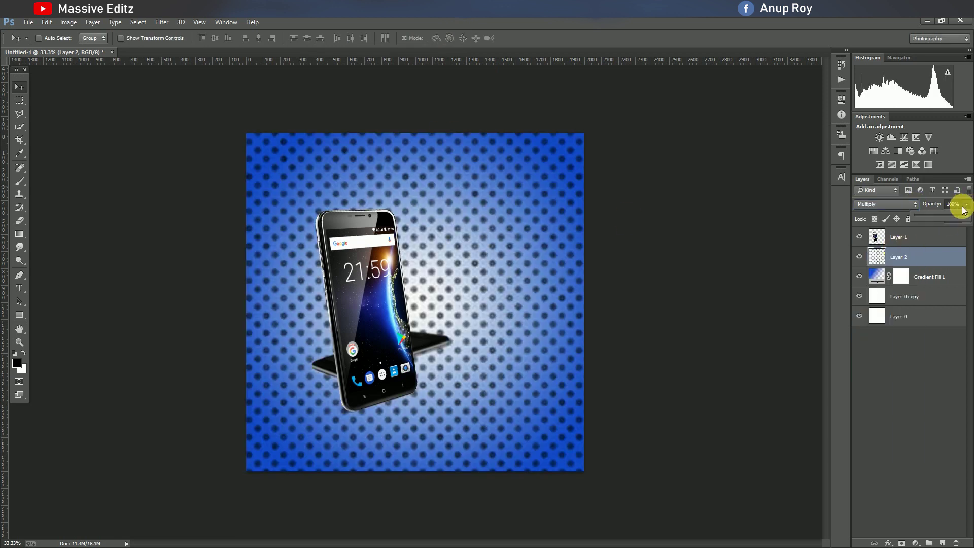
pyautogui.click(918, 215)
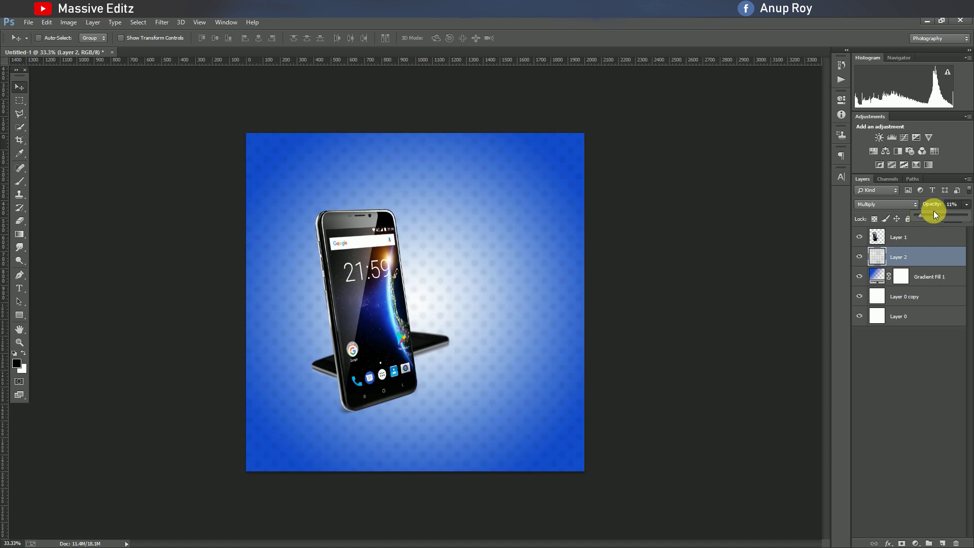
pyautogui.moveTo(933, 211); pyautogui.dragTo(931, 211)
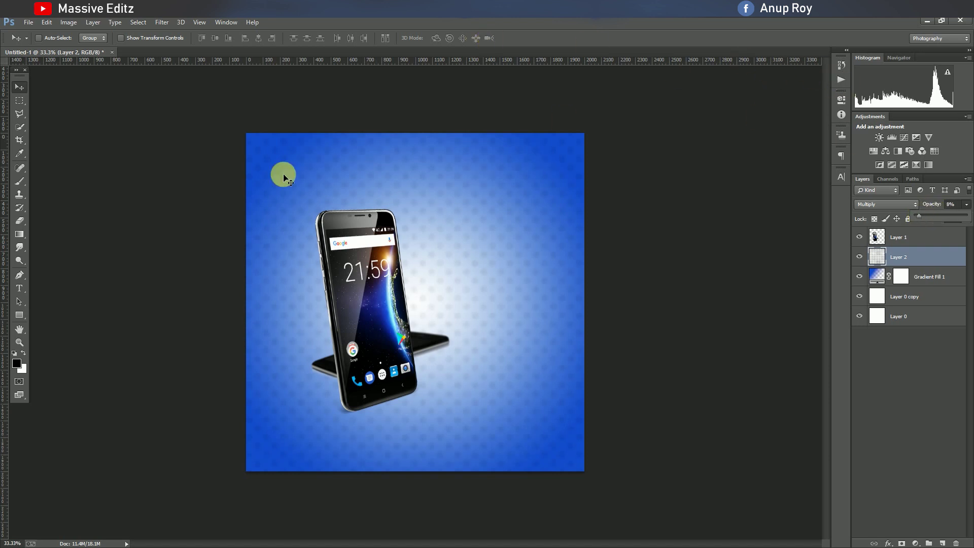
pyautogui.click(912, 238)
pyautogui.click(25, 23)
# Open blue.jpg and marquee-select a wide rectangle of it
pyautogui.click(40, 44)
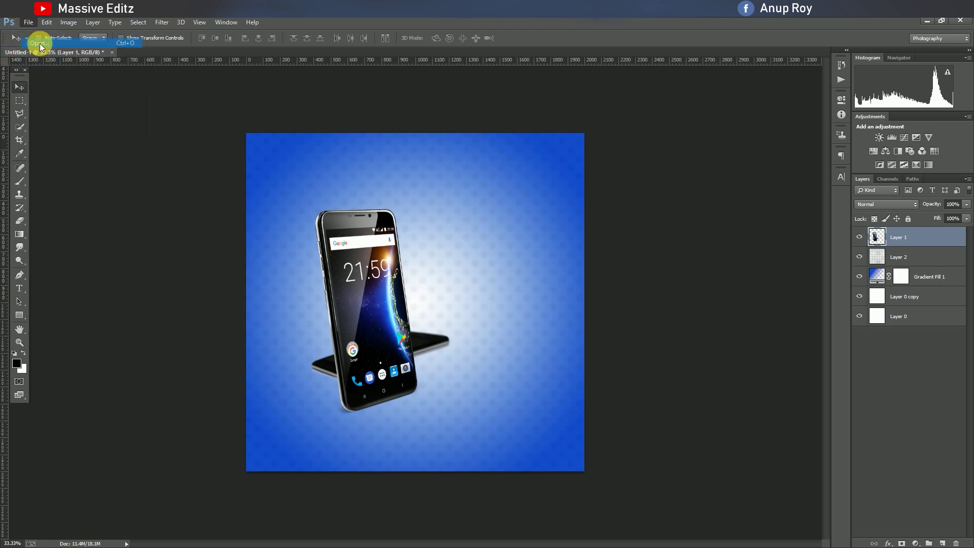
pyautogui.click(107, 95)
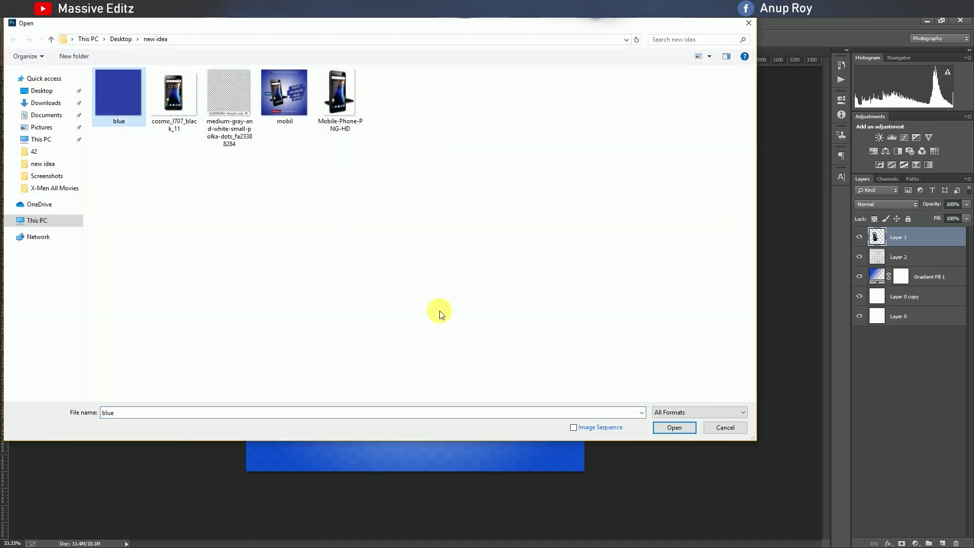
pyautogui.click(669, 426)
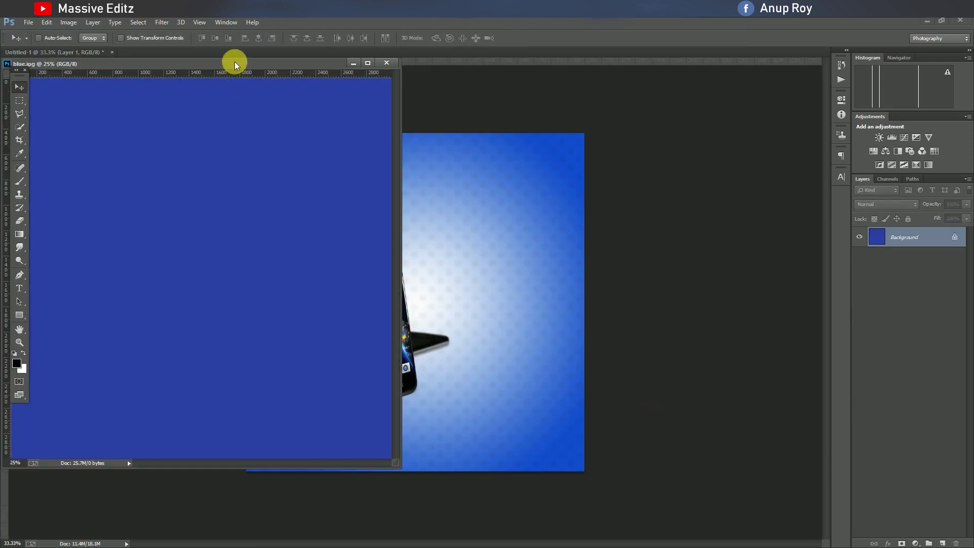
pyautogui.moveTo(69, 66); pyautogui.dragTo(205, 77)
pyautogui.click(20, 100)
pyautogui.moveTo(240, 161); pyautogui.dragTo(320, 186)
# Drag the blue rectangle into the poster beside the phone as Layer 3
pyautogui.moveTo(337, 76); pyautogui.dragTo(669, 89)
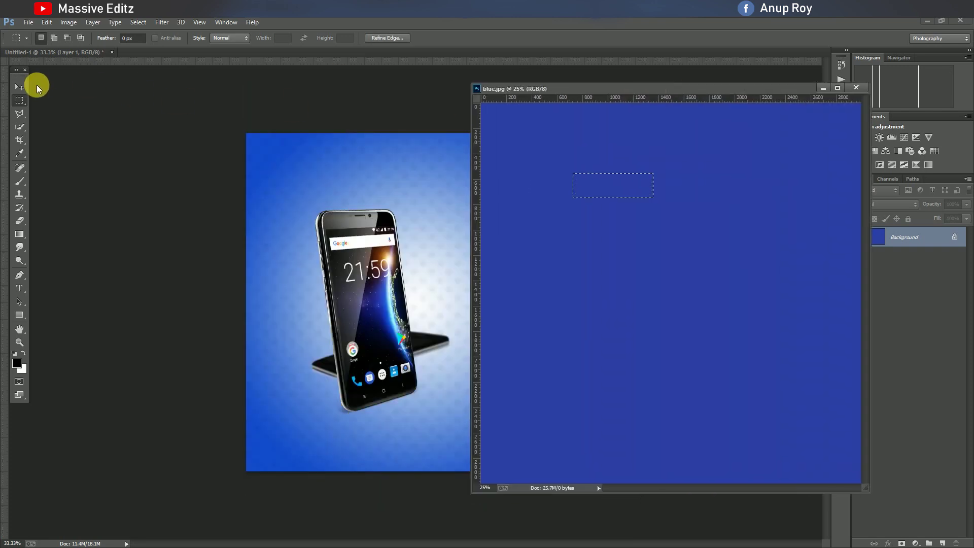
pyautogui.click(19, 86)
pyautogui.moveTo(593, 188)
pyautogui.mouseDown()
pyautogui.moveTo(450, 261)
pyautogui.moveTo(507, 287)
pyautogui.mouseUp()
pyautogui.click(856, 87)
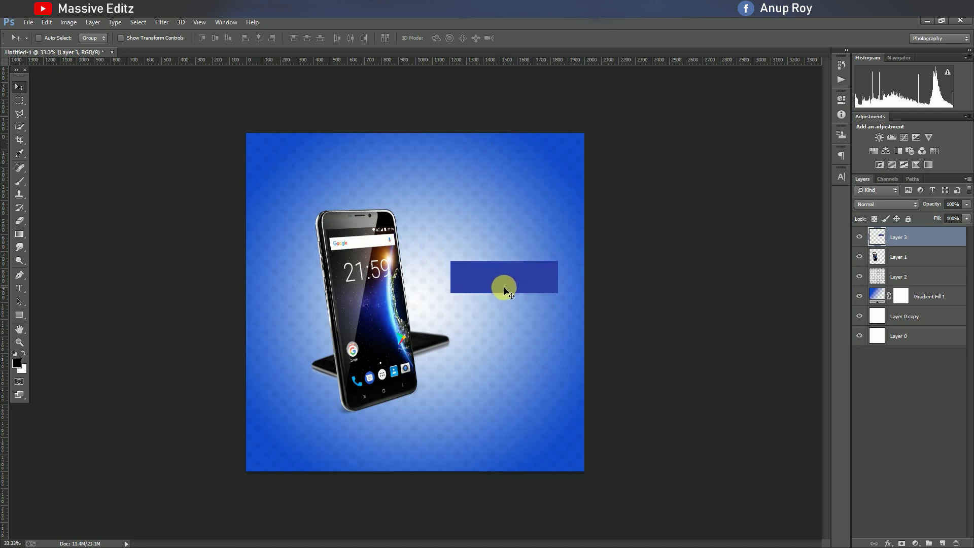
# Shrink the blue strip to about 92% and skew it upward about 15.75°
pyautogui.hotkey('ctrl', 't')
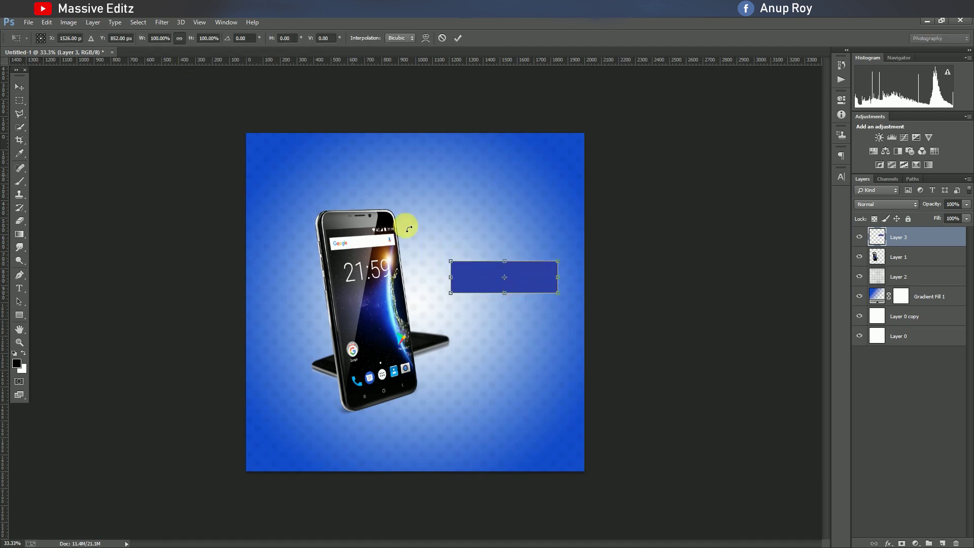
pyautogui.moveTo(557, 293); pyautogui.dragTo(548, 290)
pyautogui.click(181, 42)
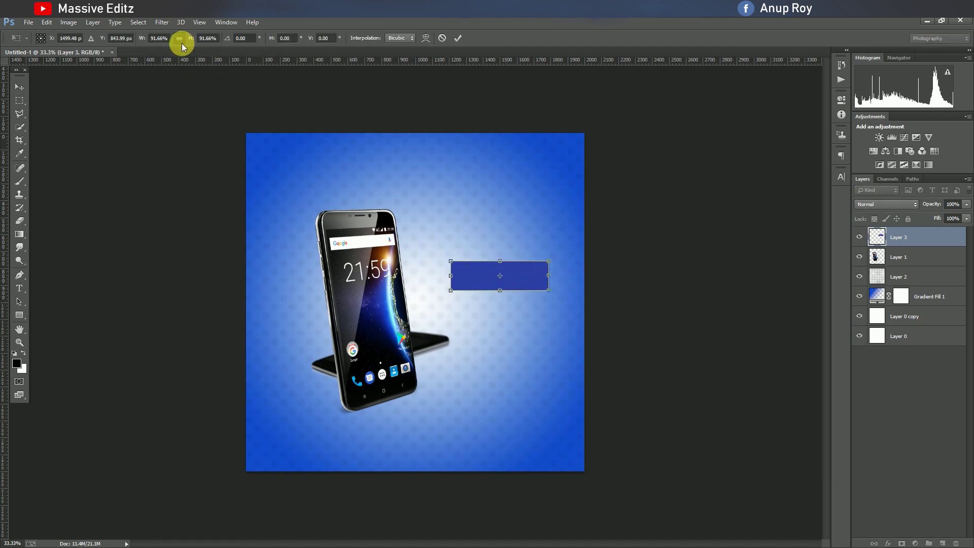
pyautogui.moveTo(550, 263)
pyautogui.mouseDown()
pyautogui.moveTo(550, 272)
pyautogui.moveTo(546, 233)
pyautogui.moveTo(548, 268)
pyautogui.mouseUp()
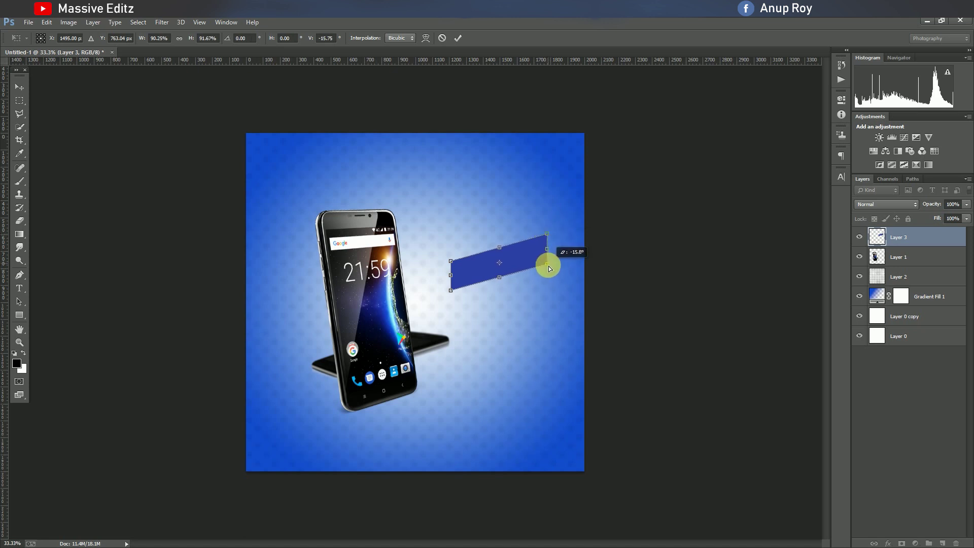
pyautogui.click(458, 39)
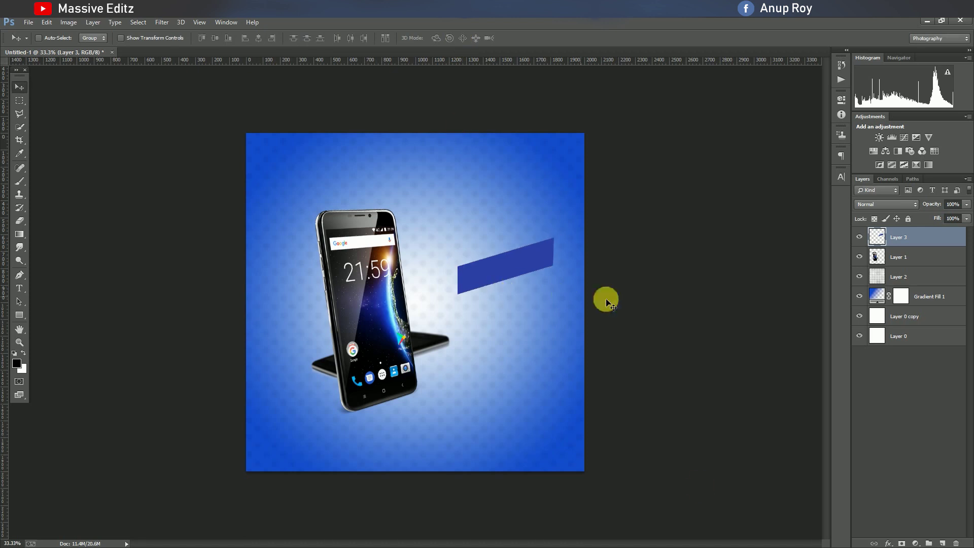
# Add a black Normal-mode Outer Glow to the blue strip
pyautogui.doubleClick(928, 234)
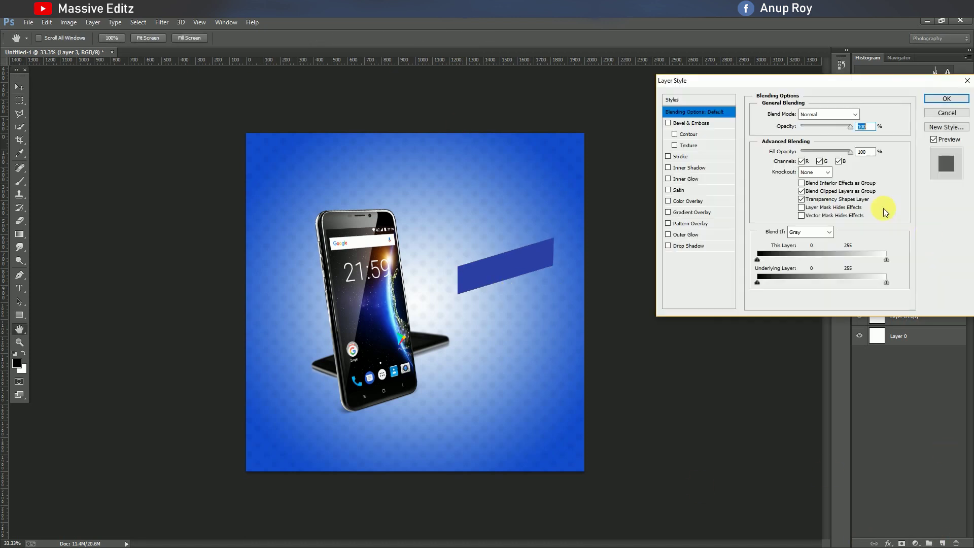
pyautogui.click(685, 235)
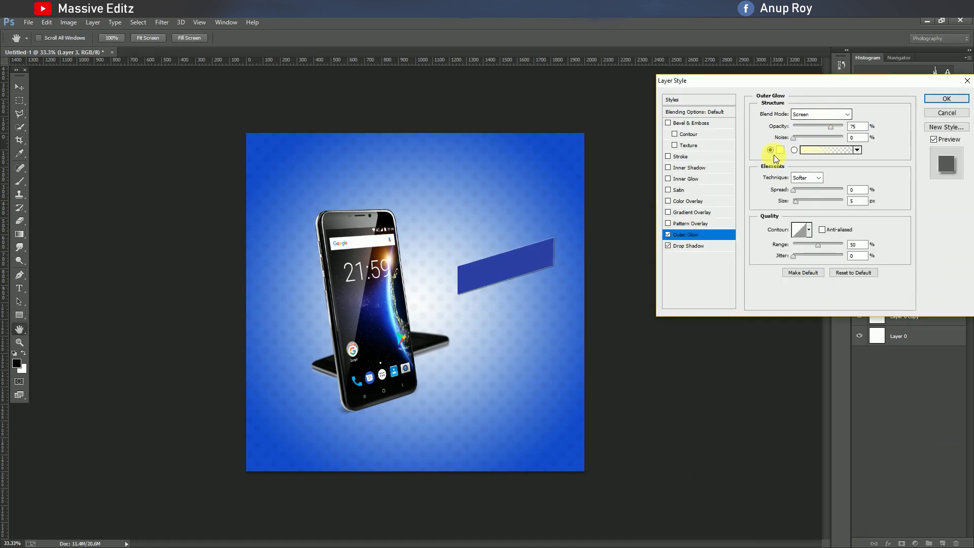
pyautogui.click(773, 161)
pyautogui.click(647, 270)
pyautogui.click(897, 138)
pyautogui.click(819, 114)
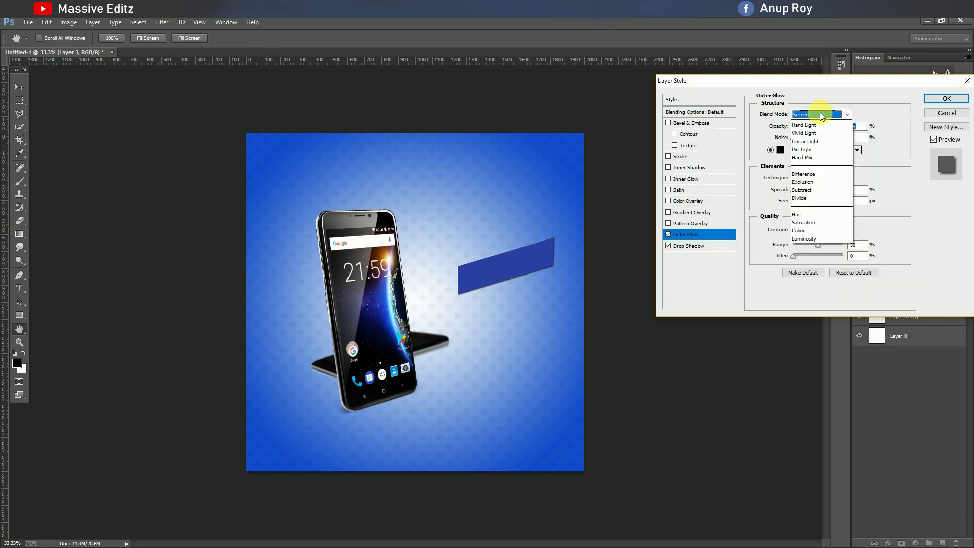
# Add a Normal-mode Drop Shadow with higher opacity, then move the strip up slightly
pyautogui.click(705, 246)
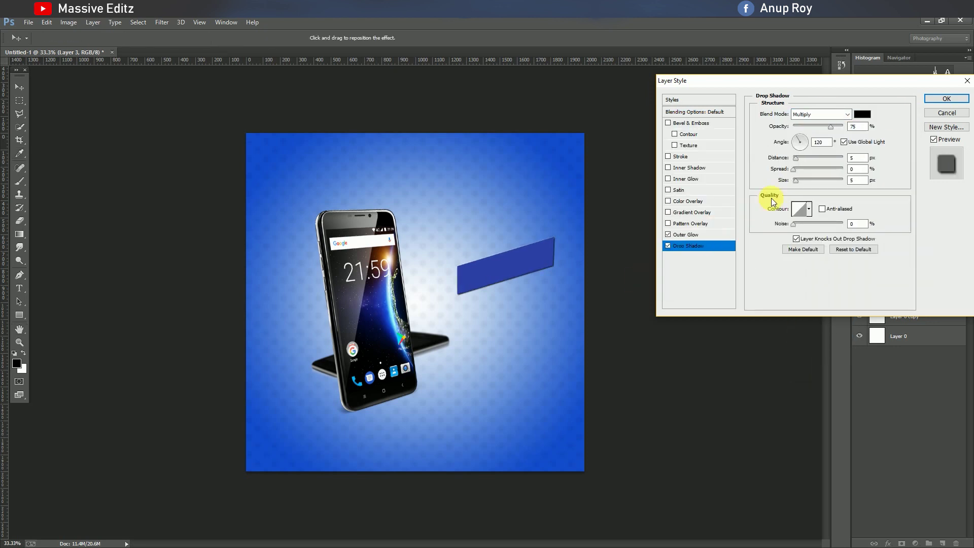
pyautogui.click(850, 116)
pyautogui.click(811, 112)
pyautogui.moveTo(831, 125); pyautogui.dragTo(840, 127)
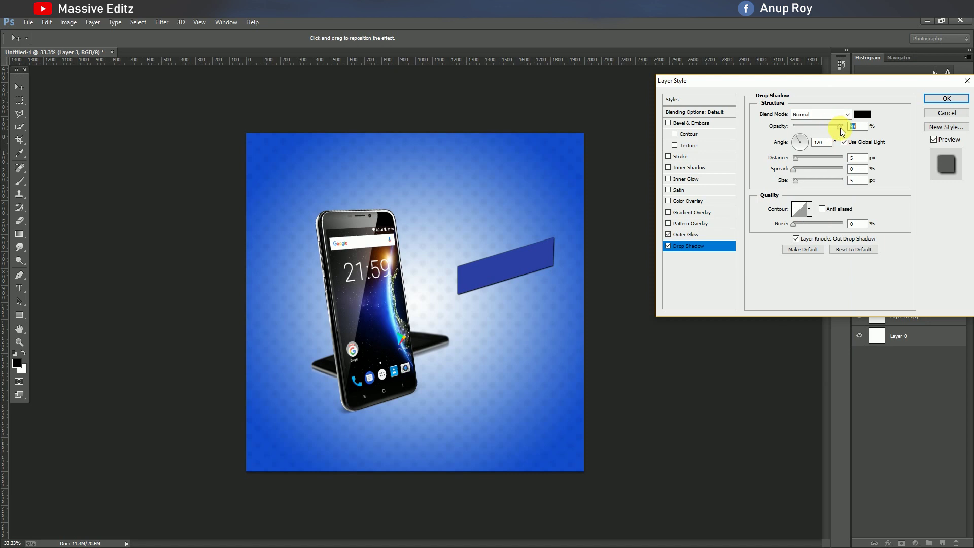
pyautogui.click(946, 98)
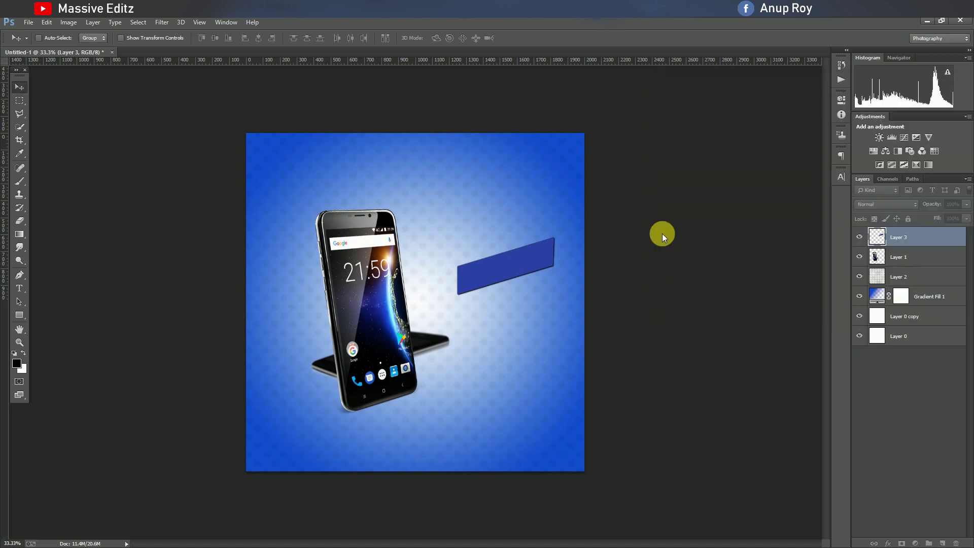
pyautogui.moveTo(512, 264); pyautogui.dragTo(515, 256)
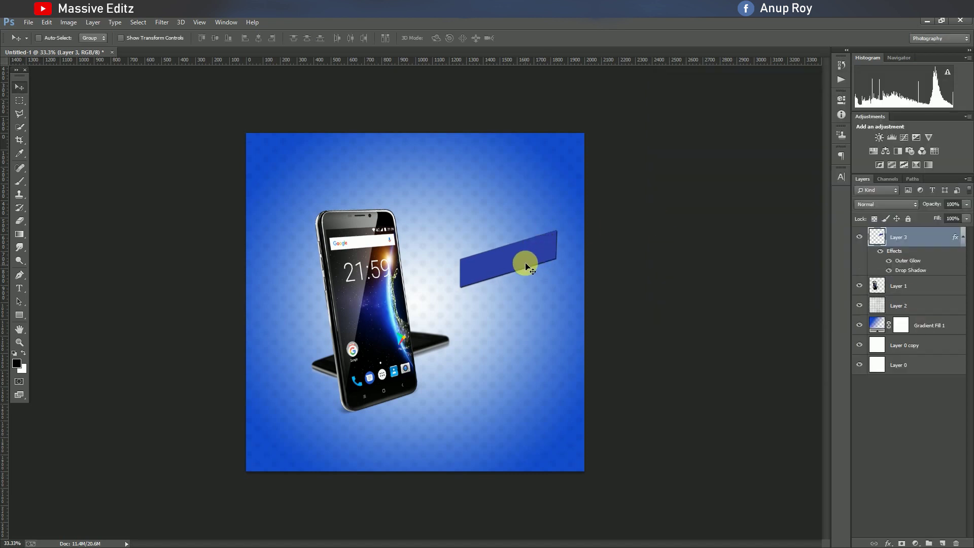
# Raise the strip's Outer Glow opacity to 82%
pyautogui.doubleClick(905, 236)
pyautogui.moveTo(830, 126); pyautogui.dragTo(833, 125)
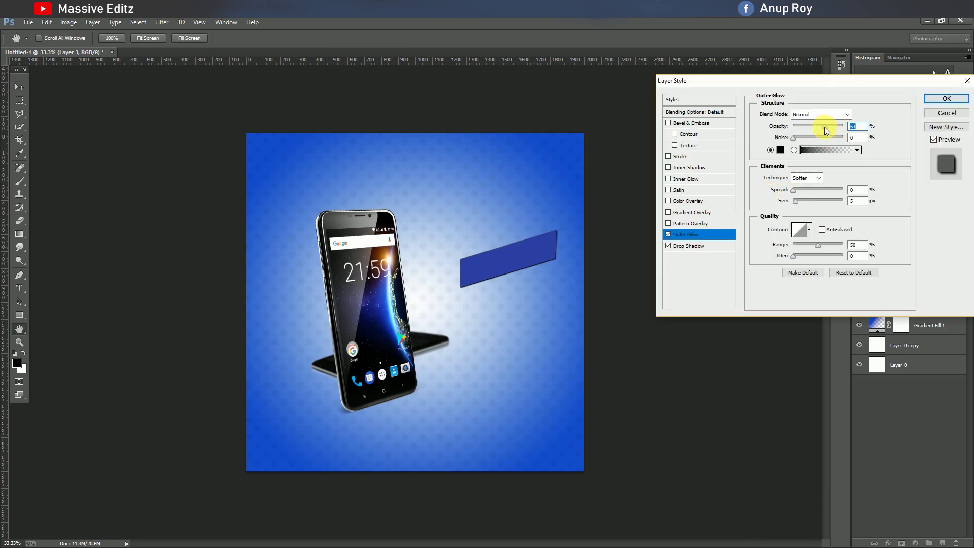
pyautogui.click(696, 245)
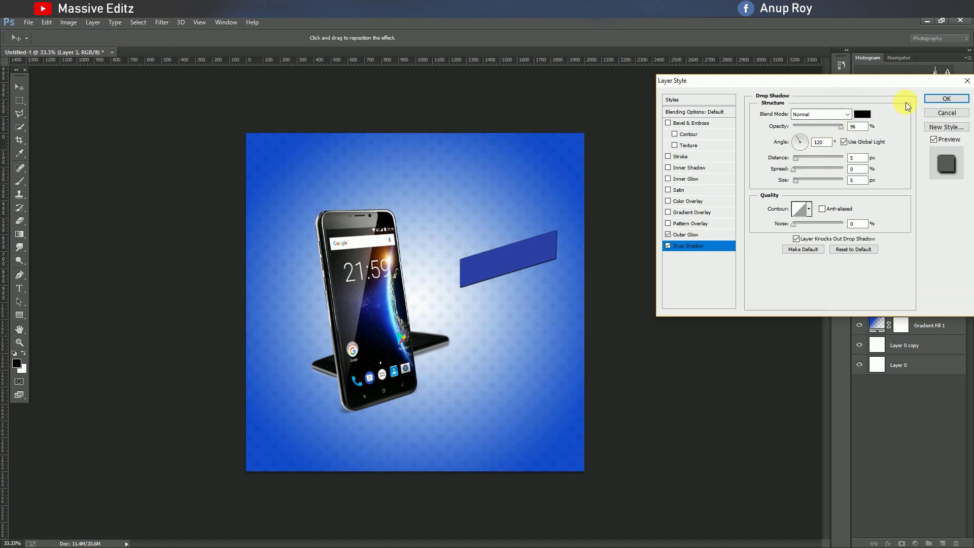
pyautogui.click(946, 98)
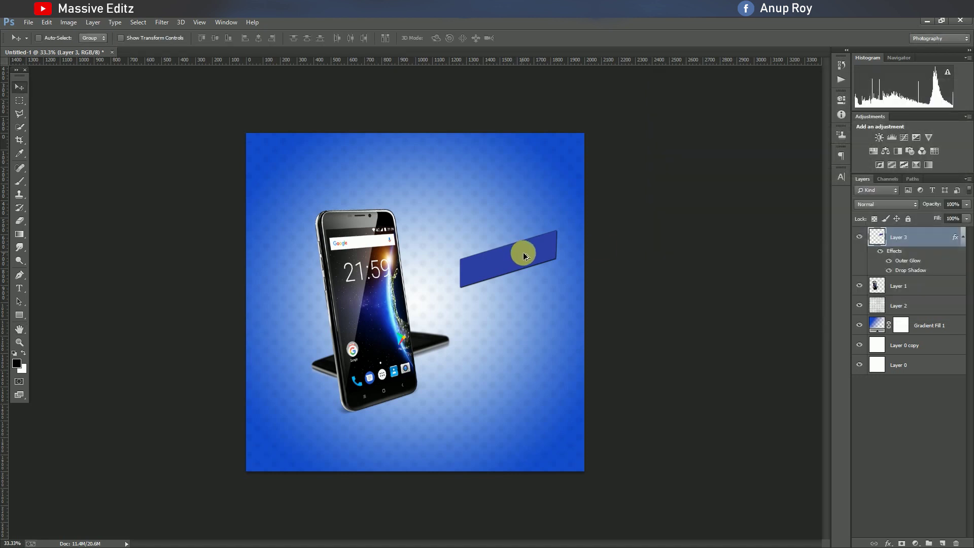
# Duplicate the strip down-left, resize the copy, and place it below Layer 3
pyautogui.keyDown('alt'); pyautogui.moveTo(522, 252); pyautogui.dragTo(508, 278); pyautogui.keyUp('alt')
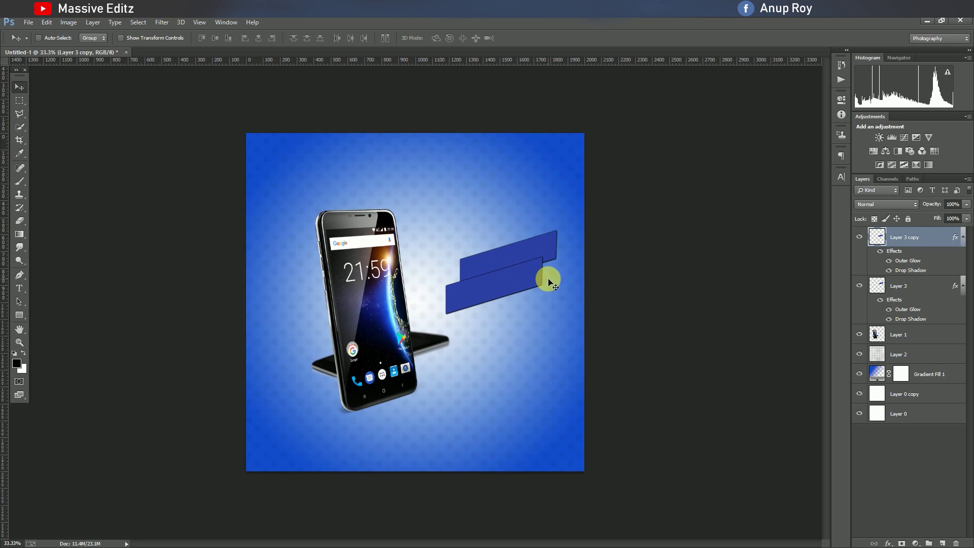
pyautogui.hotkey('ctrl', 't')
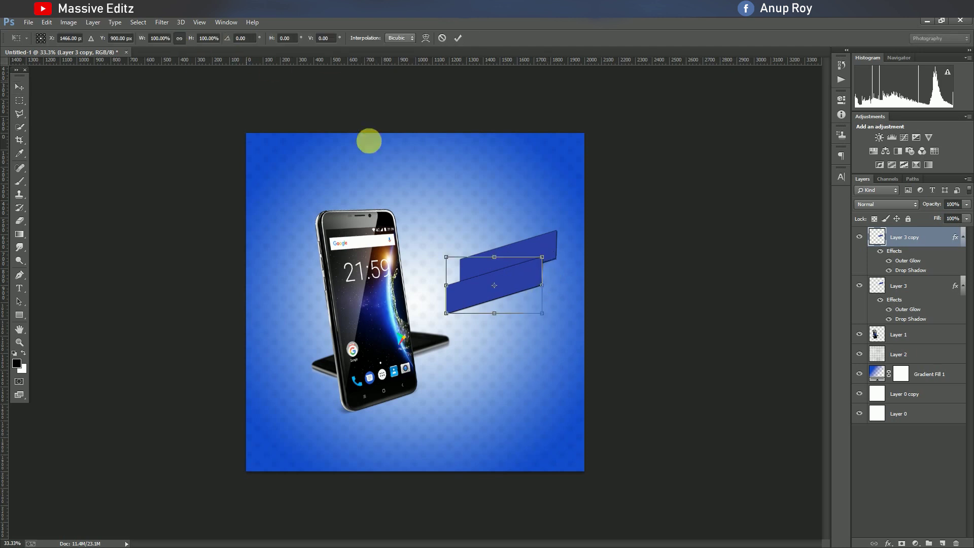
pyautogui.moveTo(542, 257)
pyautogui.mouseDown()
pyautogui.moveTo(581, 233)
pyautogui.moveTo(541, 284)
pyautogui.mouseUp()
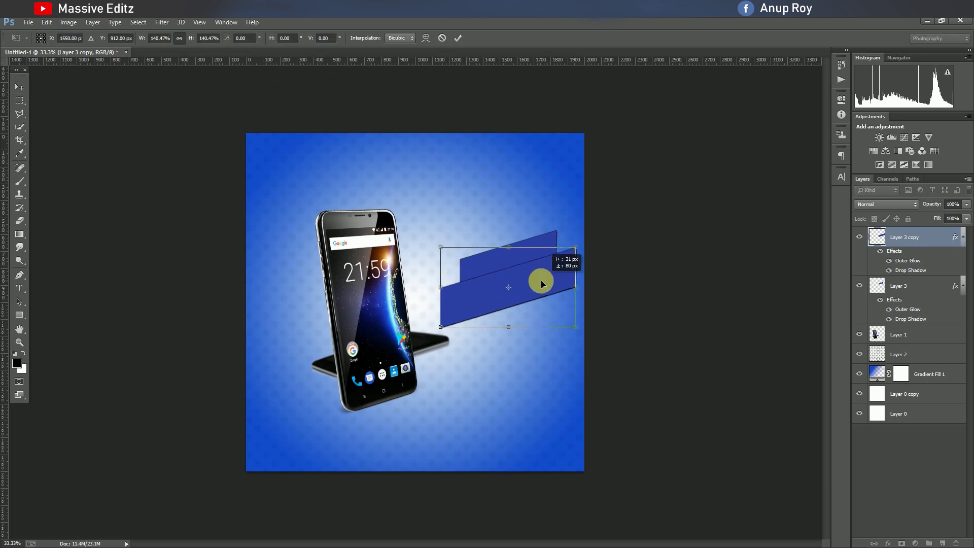
pyautogui.moveTo(439, 325); pyautogui.dragTo(445, 323)
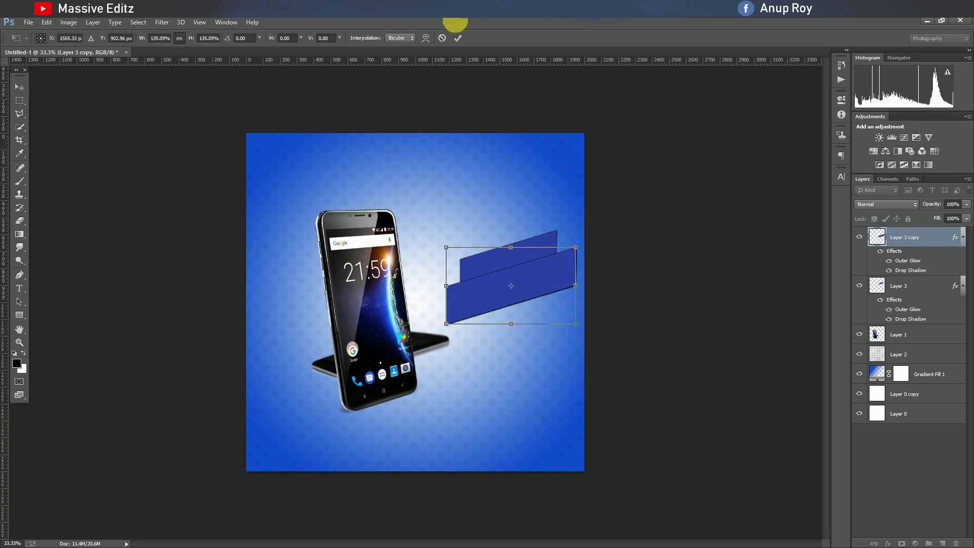
pyautogui.click(458, 38)
pyautogui.moveTo(888, 242); pyautogui.dragTo(892, 317)
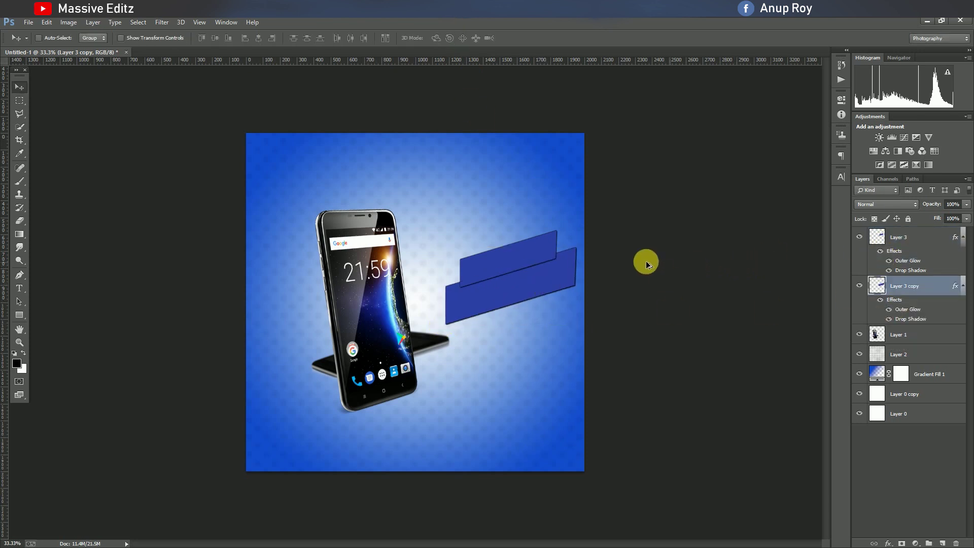
# Duplicate a third strip lower, put it under the others, and shift it into the stack
pyautogui.moveTo(533, 255); pyautogui.dragTo(536, 306)
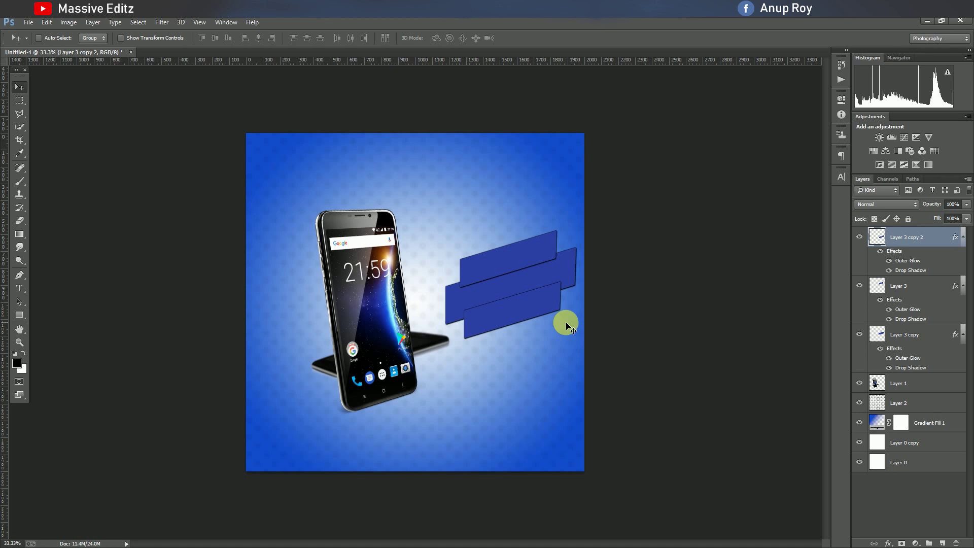
pyautogui.moveTo(913, 257); pyautogui.dragTo(925, 379)
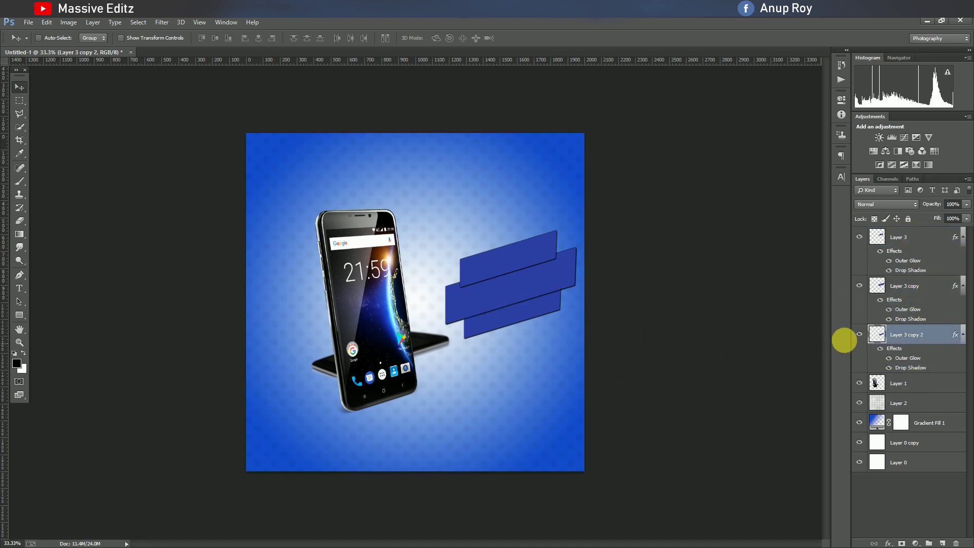
pyautogui.moveTo(520, 319); pyautogui.dragTo(522, 327)
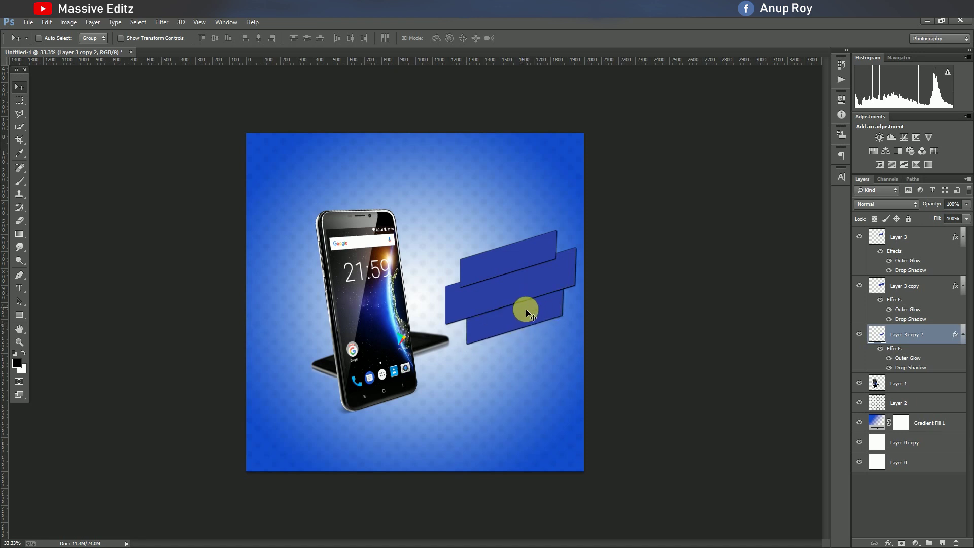
# Add a fourth strip at the bottom, shrunk and tilted about 3.6°, nudged into place
pyautogui.keyDown('alt'); pyautogui.moveTo(524, 315); pyautogui.dragTo(528, 357); pyautogui.keyUp('alt')
pyautogui.hotkey('ctrl', 't')
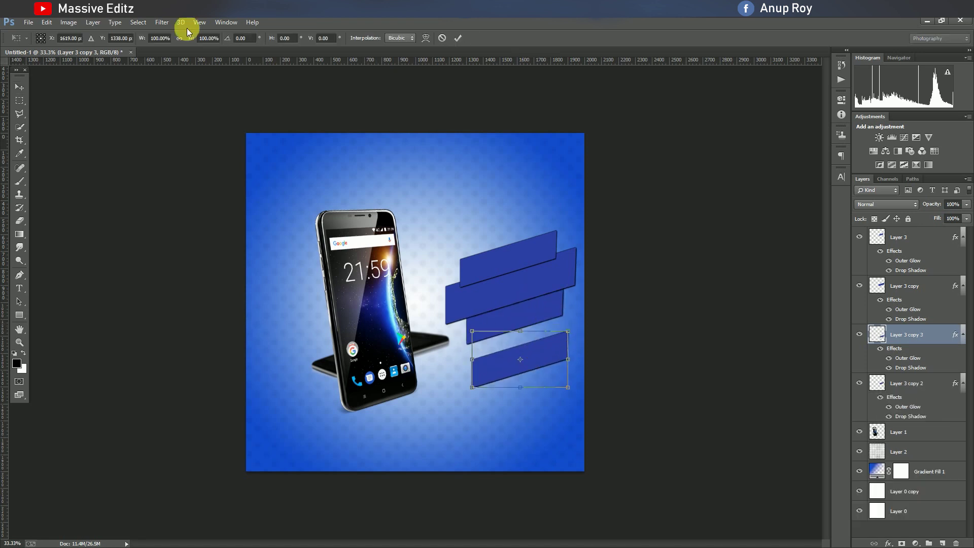
pyautogui.moveTo(567, 331)
pyautogui.mouseDown()
pyautogui.moveTo(536, 335)
pyautogui.moveTo(559, 374)
pyautogui.mouseUp()
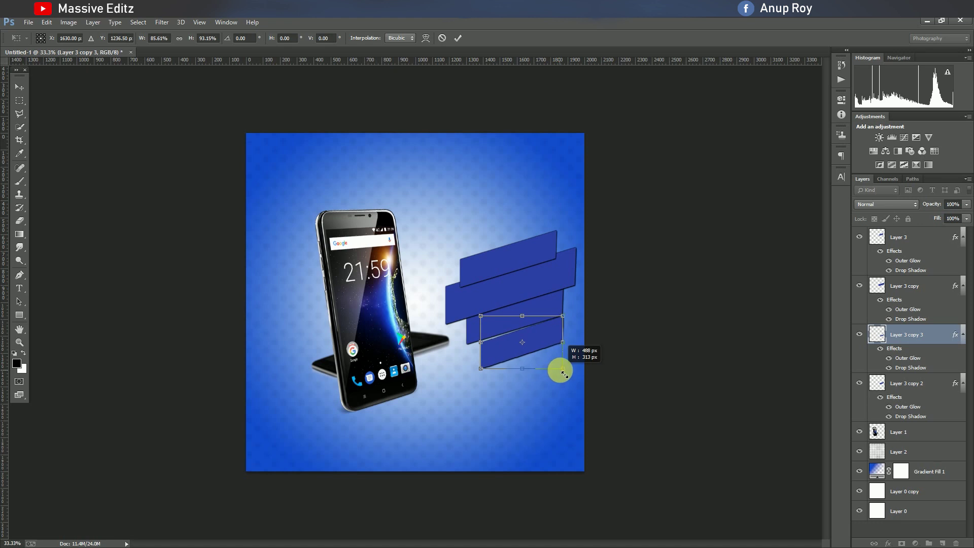
pyautogui.moveTo(571, 311); pyautogui.dragTo(578, 318)
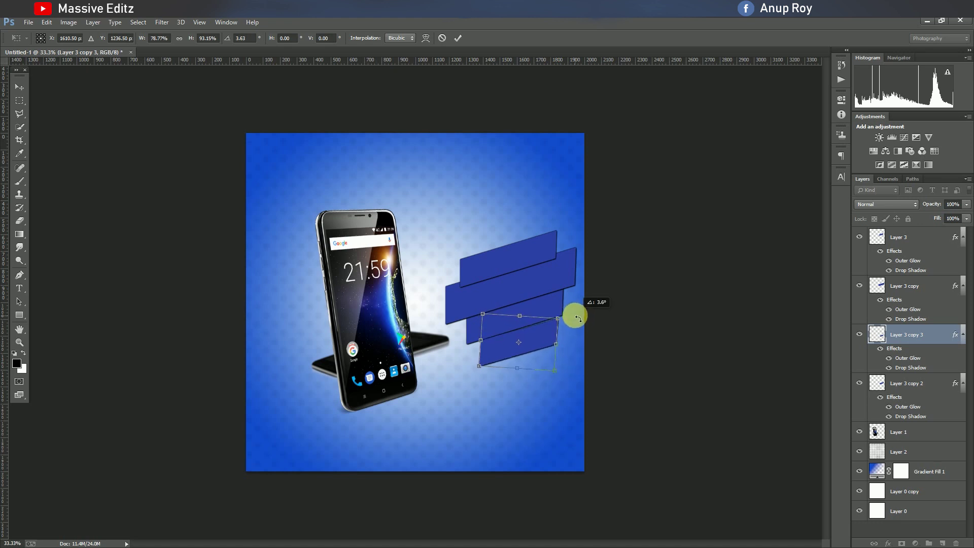
pyautogui.click(457, 38)
pyautogui.moveTo(535, 335); pyautogui.dragTo(538, 341)
pyautogui.press('Left')
pyautogui.press('Left')
pyautogui.press('Left')
pyautogui.press('Left')
pyautogui.press('Left')
pyautogui.press('Left')
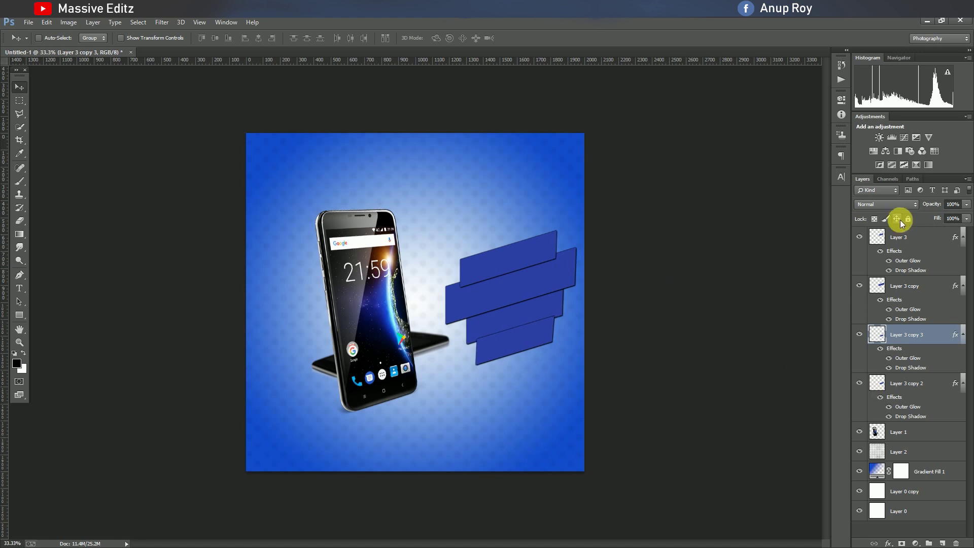
# Enlarge Layer 3 copy's outer glow and widen its drop shadow spread to 7%
pyautogui.click(895, 288)
pyautogui.doubleClick(927, 298)
pyautogui.click(685, 234)
pyautogui.moveTo(797, 136); pyautogui.dragTo(798, 145)
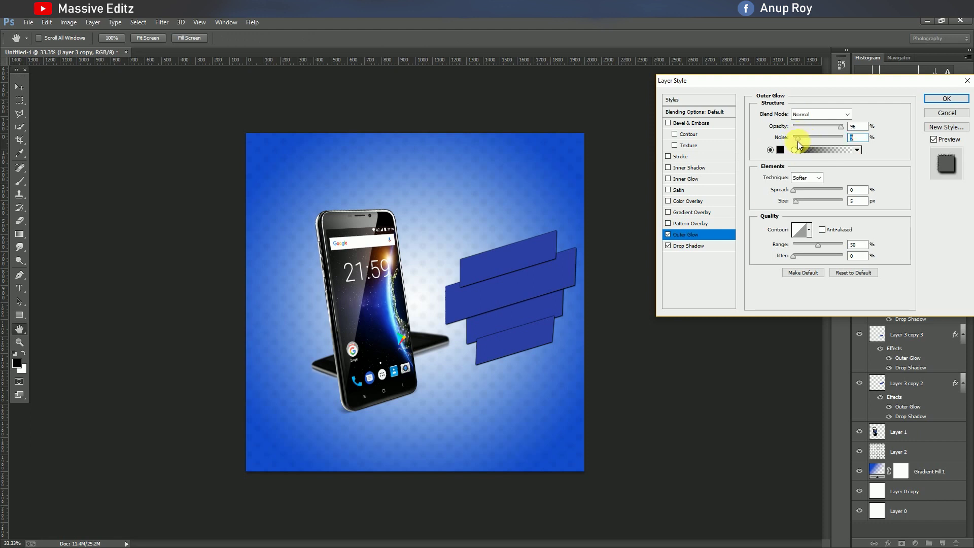
pyautogui.moveTo(795, 200)
pyautogui.mouseDown()
pyautogui.moveTo(807, 202)
pyautogui.moveTo(781, 192)
pyautogui.mouseUp()
pyautogui.click(771, 151)
pyautogui.moveTo(817, 247)
pyautogui.mouseDown()
pyautogui.moveTo(838, 246)
pyautogui.moveTo(827, 256)
pyautogui.mouseUp()
pyautogui.click(699, 247)
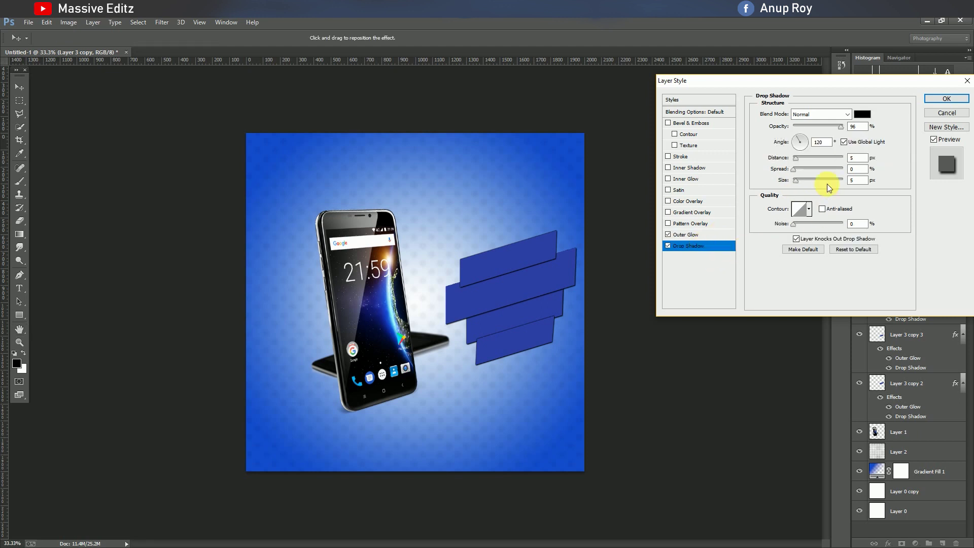
pyautogui.moveTo(805, 160)
pyautogui.mouseDown()
pyautogui.moveTo(801, 182)
pyautogui.moveTo(803, 161)
pyautogui.mouseUp()
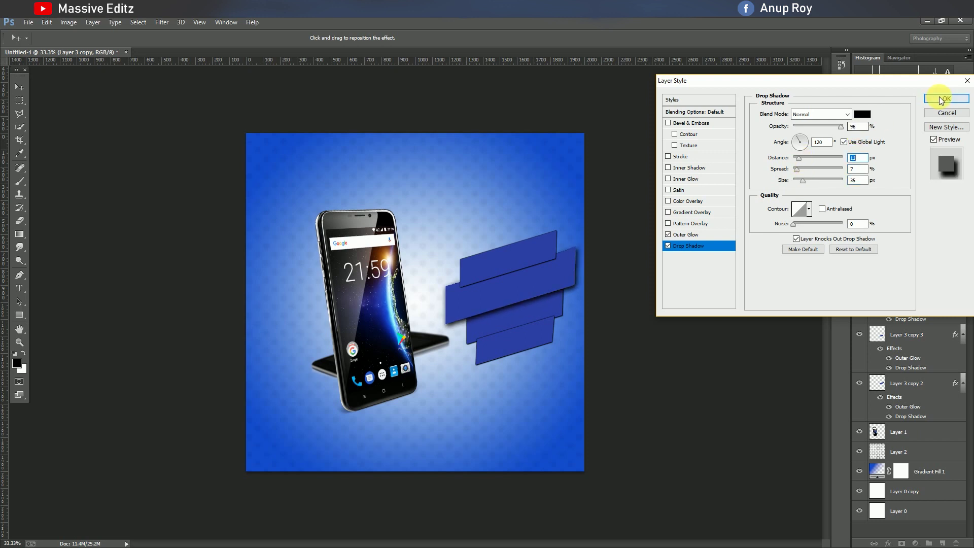
pyautogui.click(941, 100)
# Enlarge and soften the drop shadows on Layer 3 copy 3 and Layer 3 copy 2
pyautogui.click(887, 335)
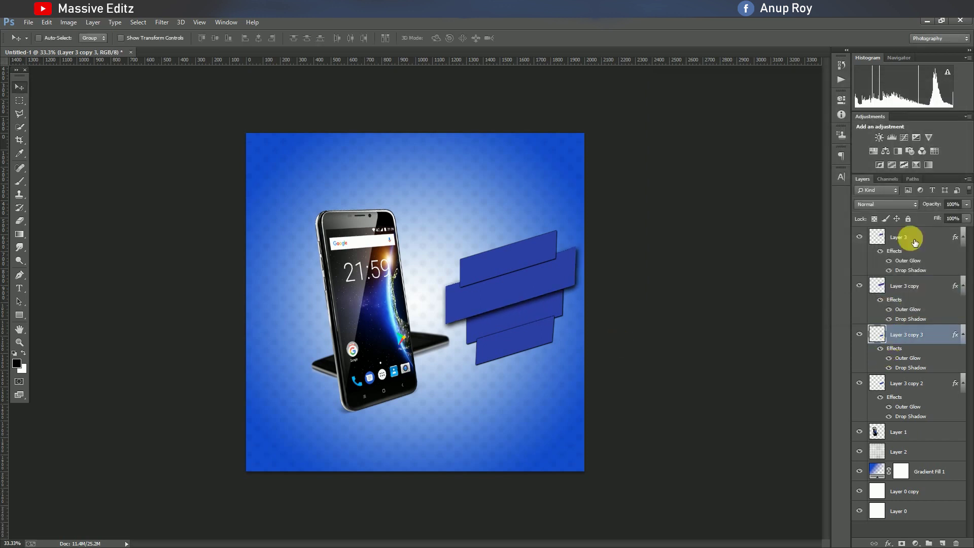
pyautogui.doubleClick(930, 333)
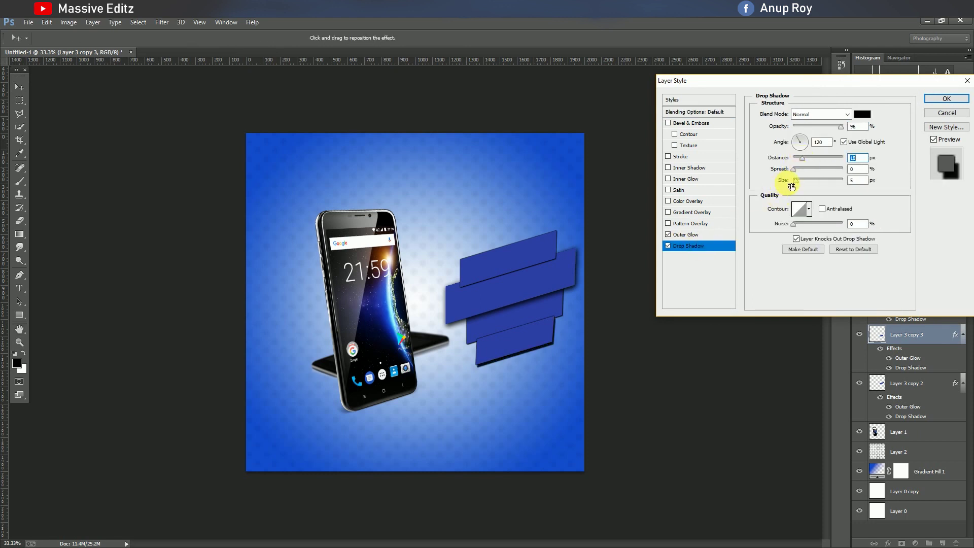
pyautogui.moveTo(797, 171); pyautogui.dragTo(801, 182)
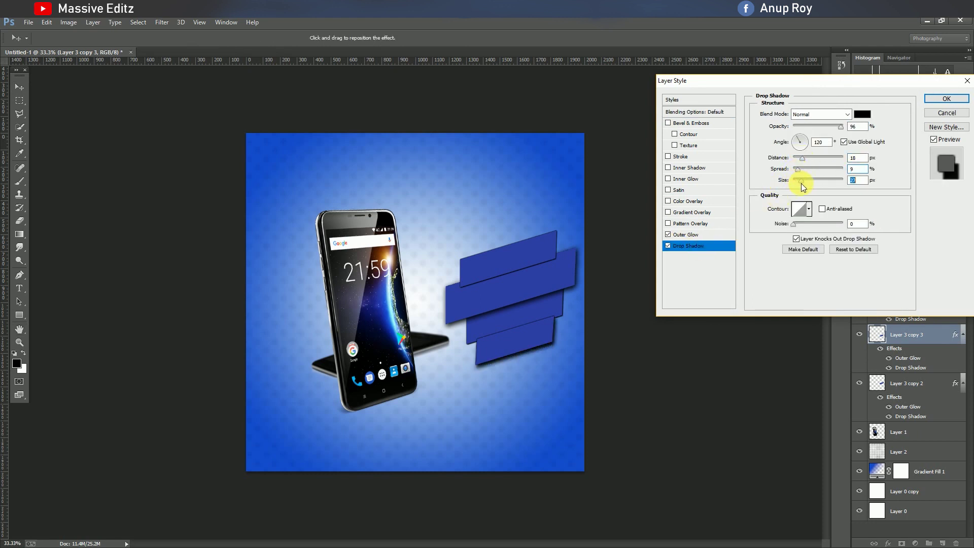
pyautogui.click(947, 98)
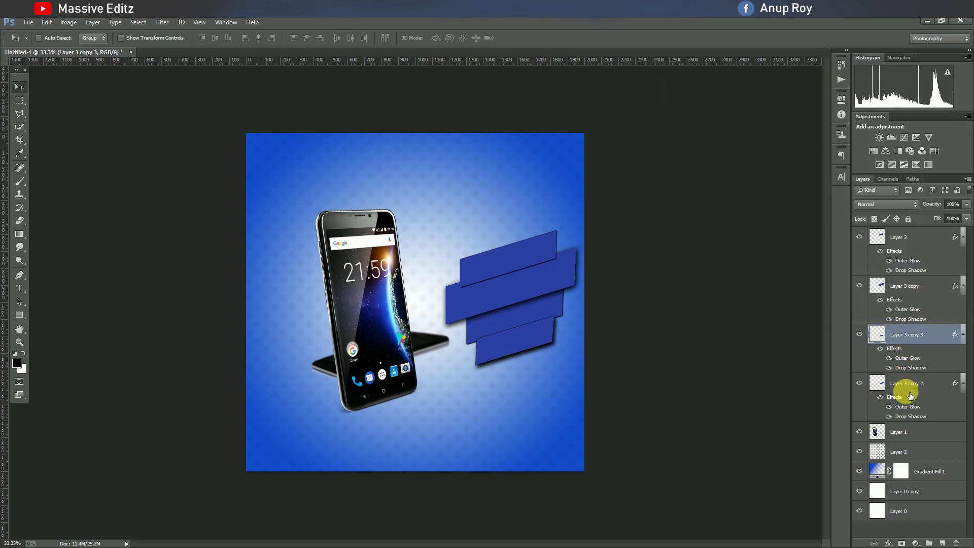
pyautogui.doubleClick(893, 391)
pyautogui.click(690, 246)
pyautogui.click(798, 180)
pyautogui.moveTo(796, 158); pyautogui.dragTo(805, 162)
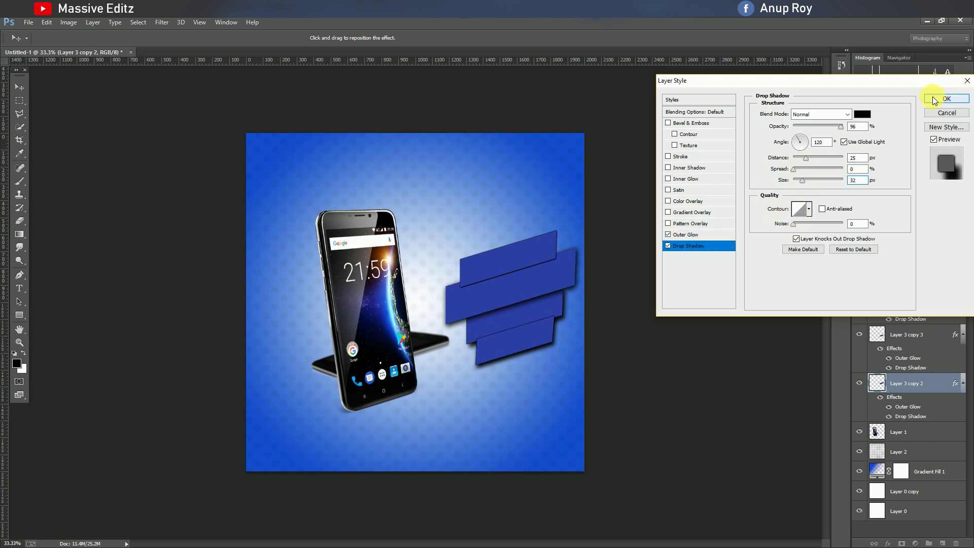
pyautogui.click(946, 99)
# Lengthen and enlarge the top strip's (Layer 3) drop shadow
pyautogui.click(919, 242)
pyautogui.doubleClick(919, 242)
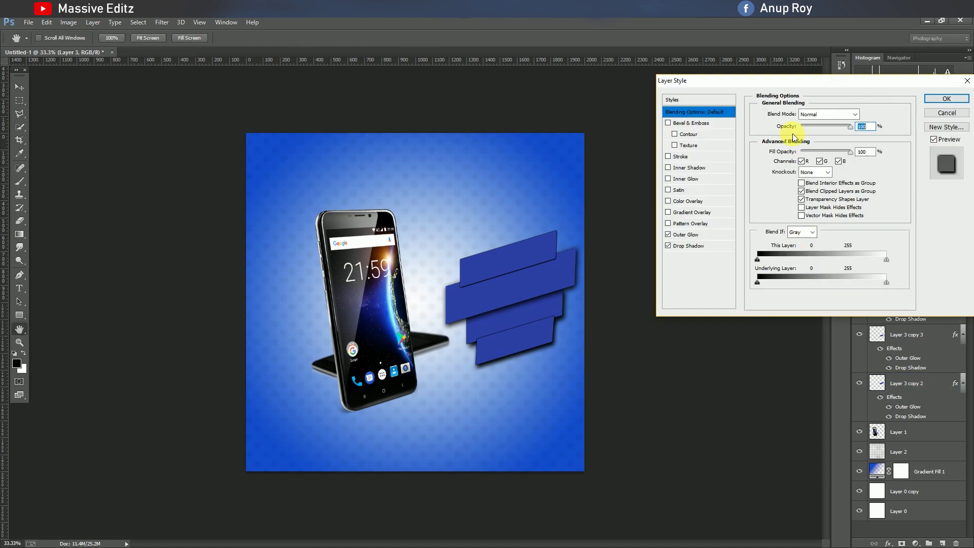
pyautogui.click(686, 247)
pyautogui.moveTo(796, 159); pyautogui.dragTo(801, 182)
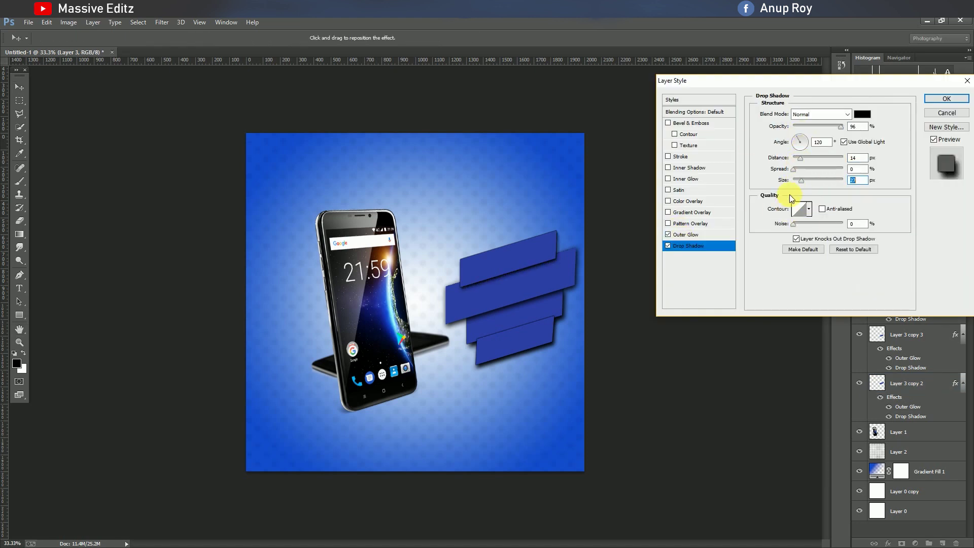
pyautogui.click(955, 99)
# Move Layer 3 copy 3 below Layer 3 copy 2 in the layer stack
pyautogui.click(861, 385)
pyautogui.click(861, 385)
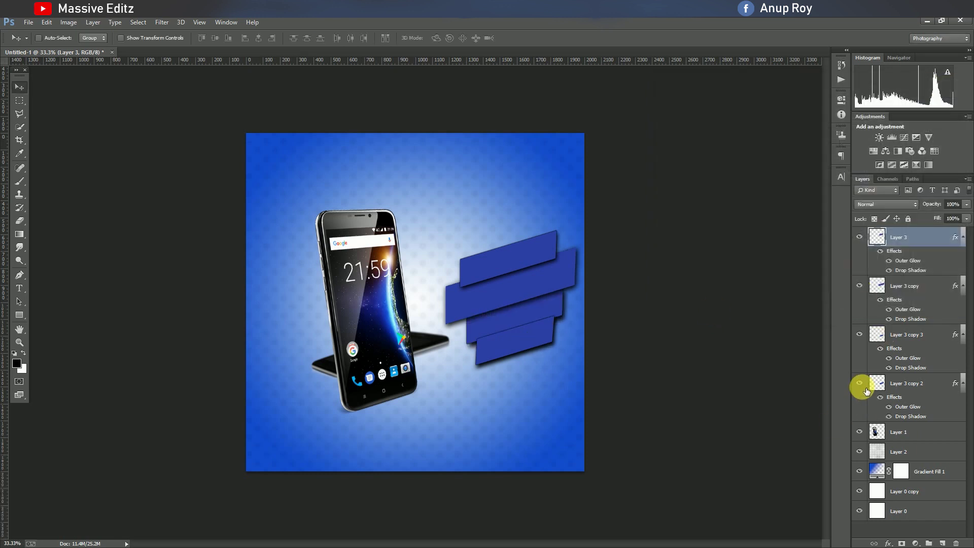
pyautogui.click(860, 335)
pyautogui.click(859, 335)
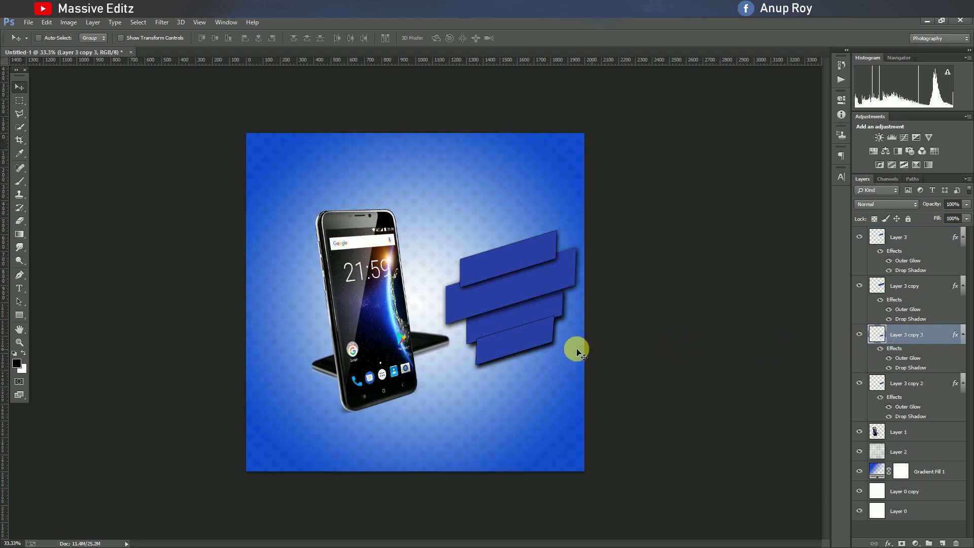
pyautogui.moveTo(880, 335); pyautogui.dragTo(885, 398)
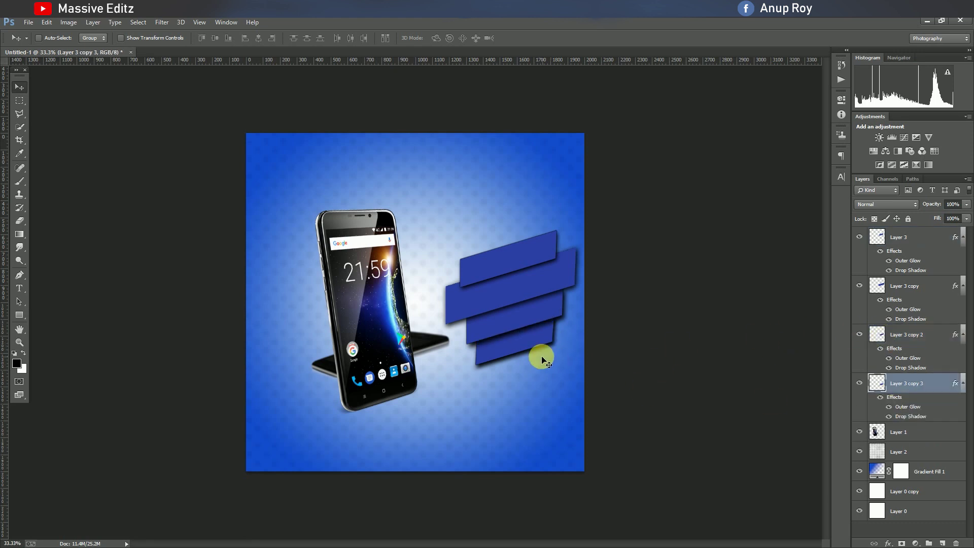
# Re-tilt the bottom strip (Layer 3 copy 3) slightly and raise it about 20 px
pyautogui.click(880, 340)
pyautogui.hotkey('ctrl', 't')
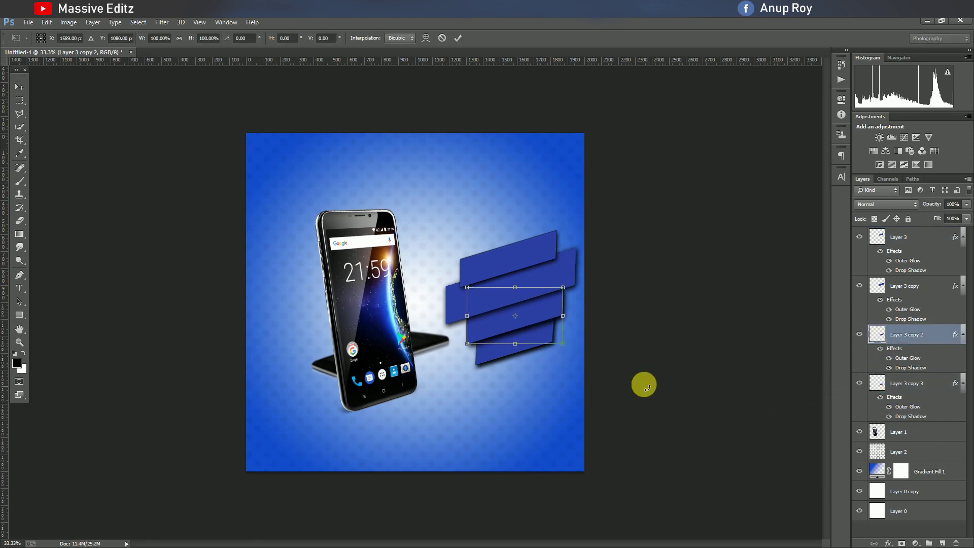
pyautogui.click(440, 38)
pyautogui.click(913, 384)
pyautogui.hotkey('ctrl', 't')
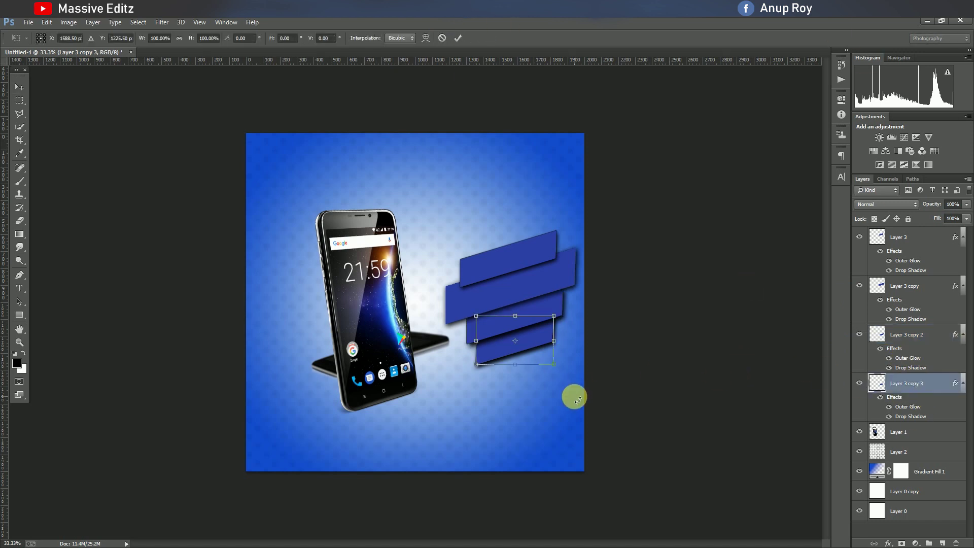
pyautogui.moveTo(532, 358); pyautogui.dragTo(569, 383)
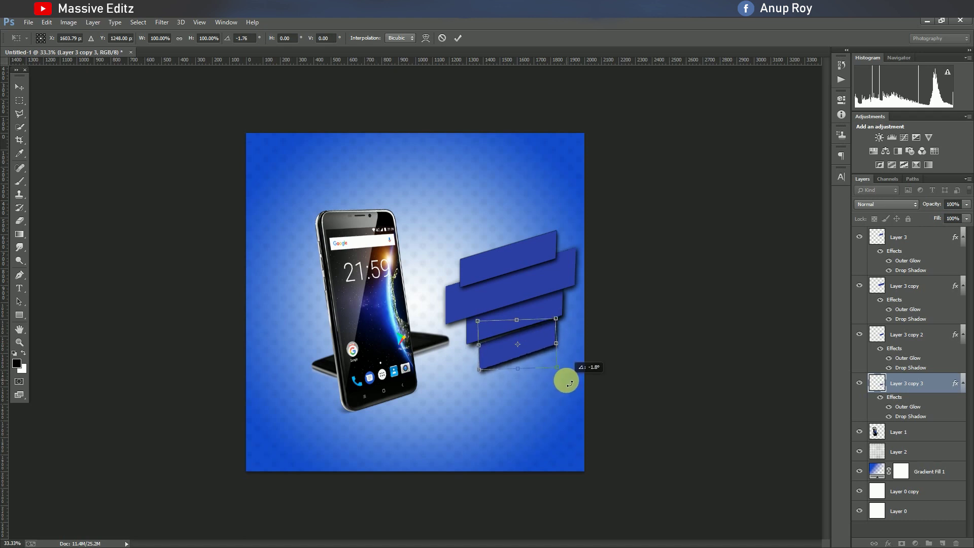
pyautogui.moveTo(533, 343); pyautogui.dragTo(533, 339)
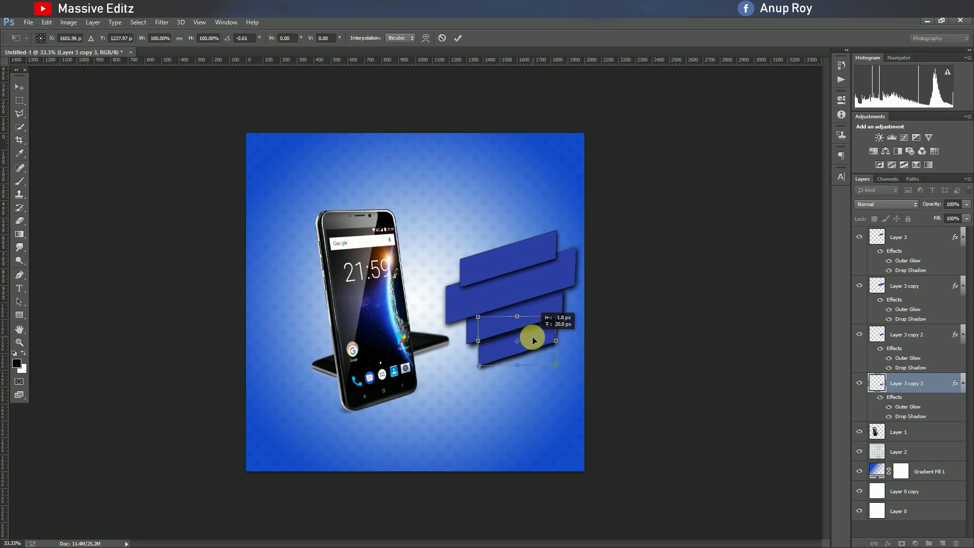
pyautogui.click(456, 39)
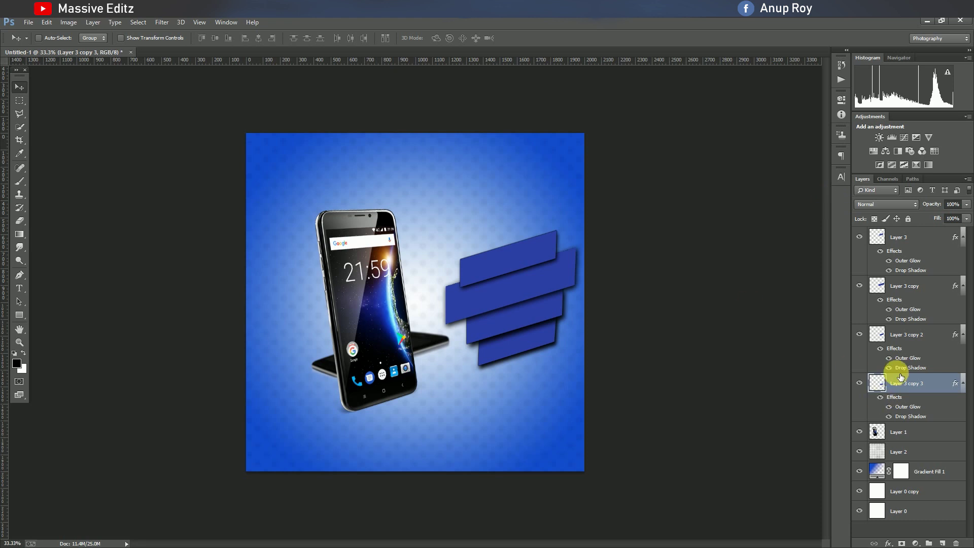
# Enlarge the top strip on Layer 3, tilt it slightly and shift it up-left
pyautogui.click(876, 285)
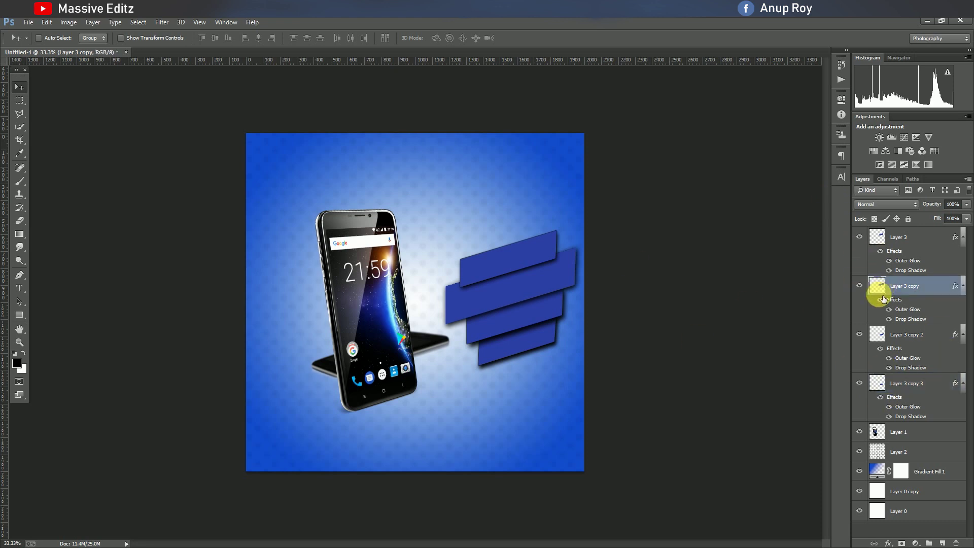
pyautogui.hotkey('ctrl', 't')
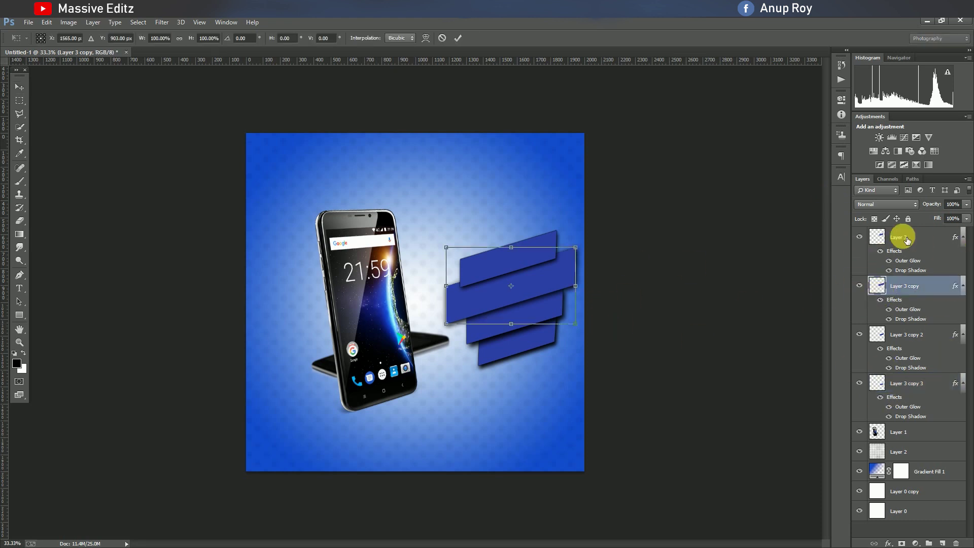
pyautogui.click(457, 38)
pyautogui.click(915, 234)
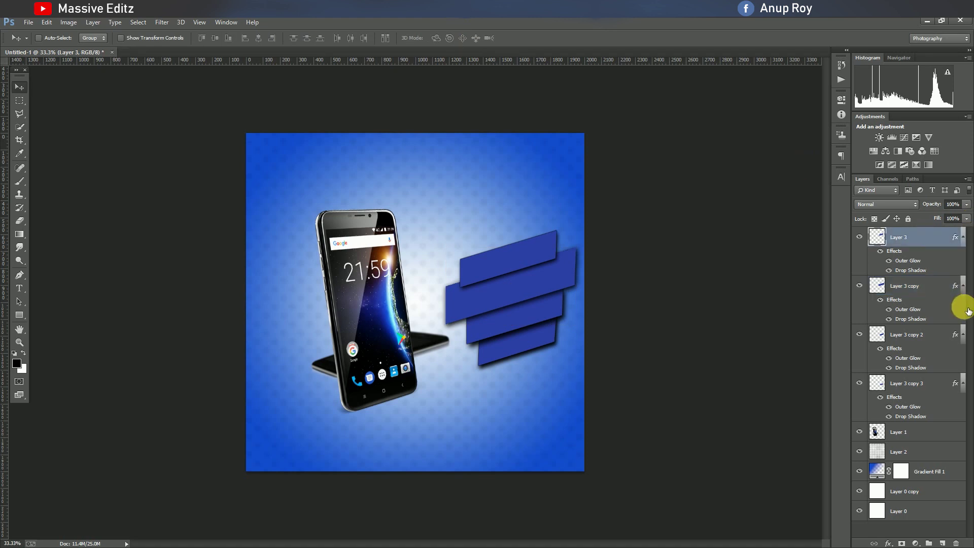
pyautogui.hotkey('ctrl', 't')
pyautogui.moveTo(558, 285); pyautogui.dragTo(587, 311)
pyautogui.moveTo(540, 266); pyautogui.dragTo(533, 259)
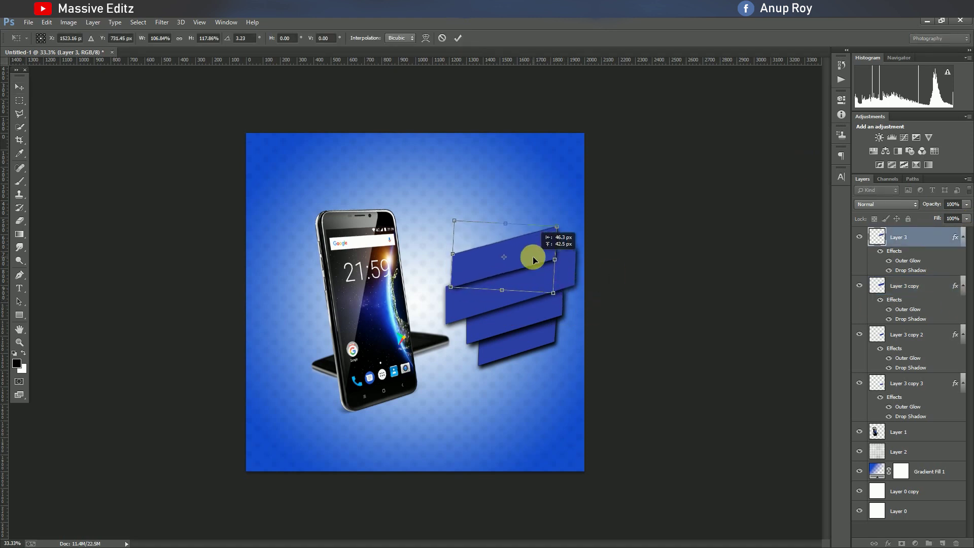
pyautogui.click(457, 38)
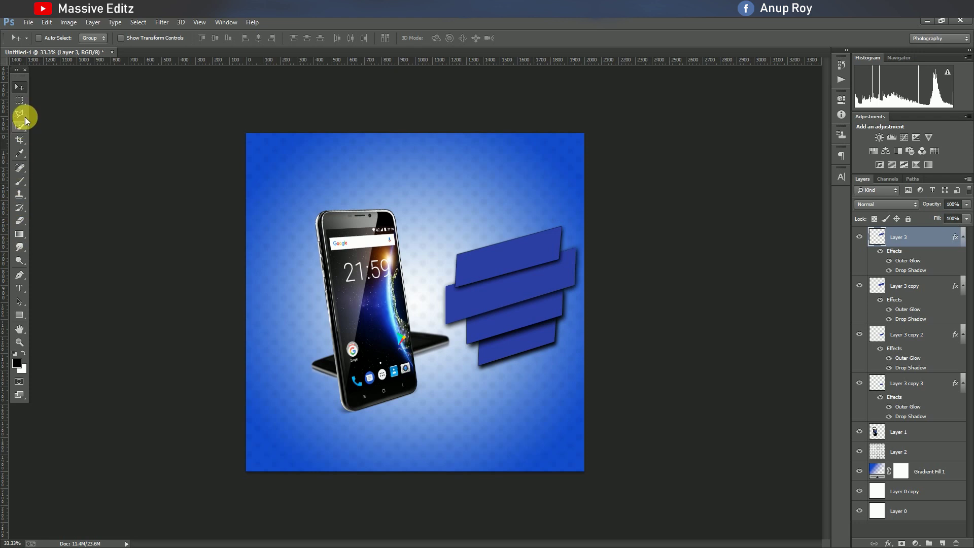
# Add a white BEST text layer near the top of the poster
pyautogui.click(19, 288)
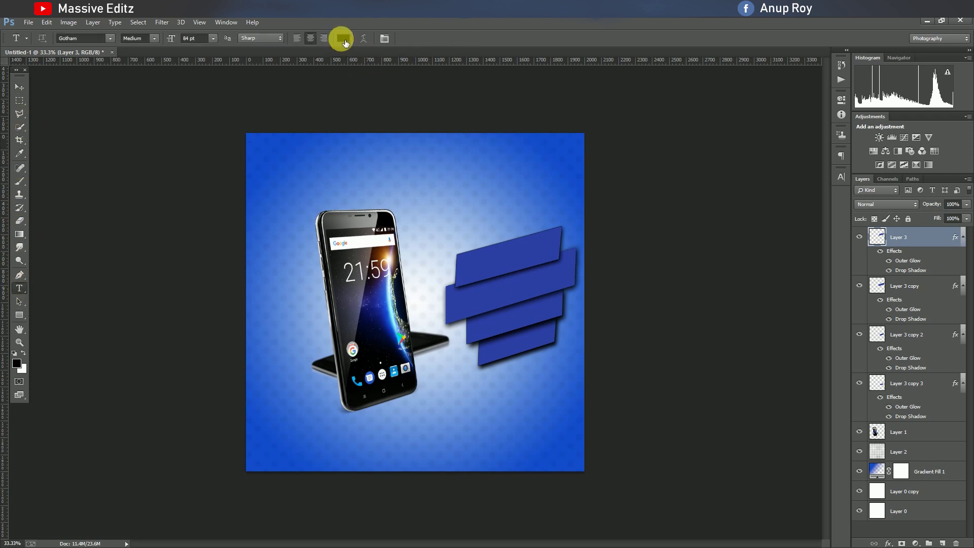
pyautogui.click(343, 38)
pyautogui.click(879, 136)
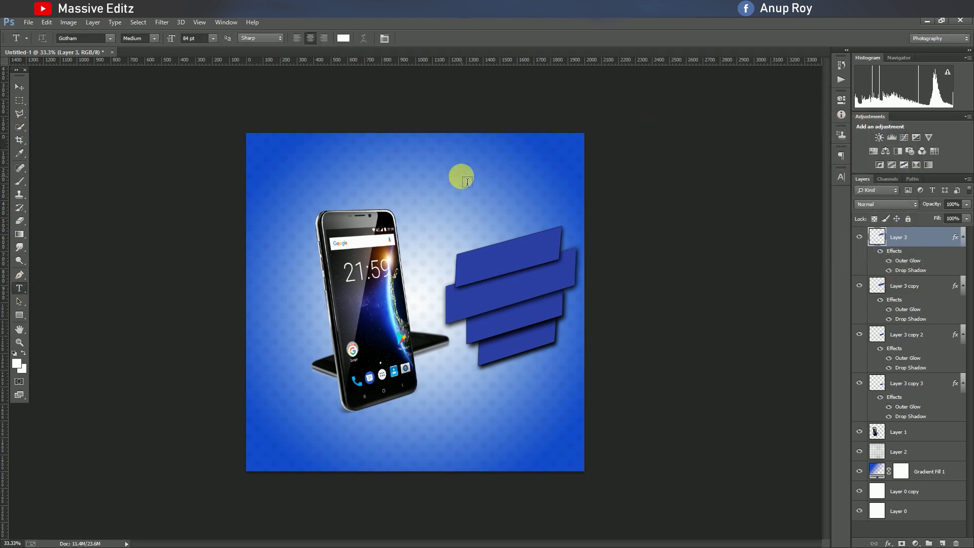
pyautogui.click(461, 175)
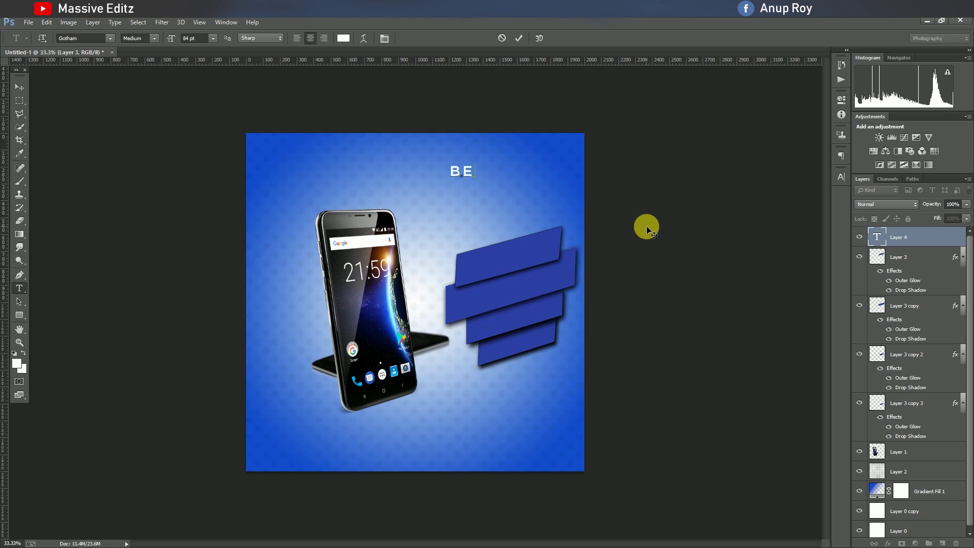
pyautogui.moveTo(486, 172); pyautogui.dragTo(437, 172)
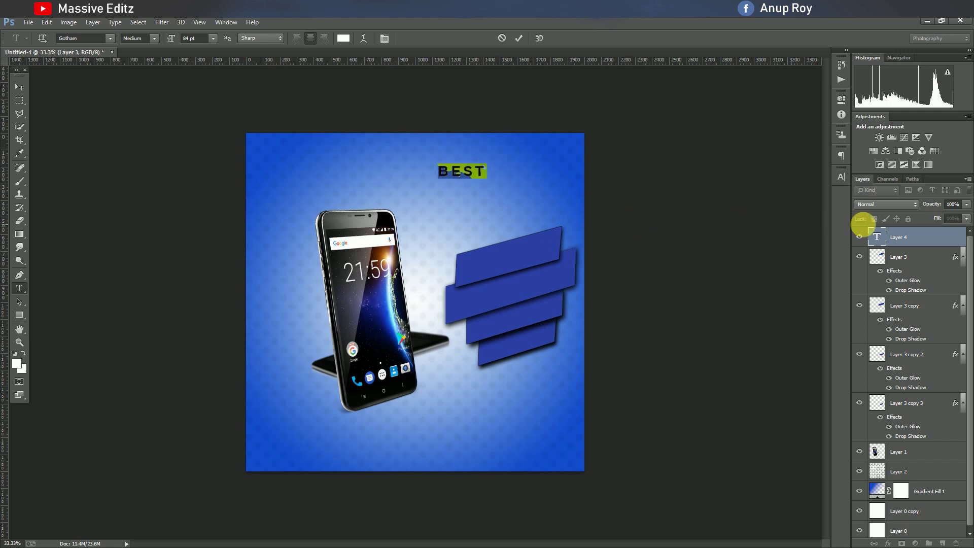
pyautogui.click(875, 204)
# Set BEST to 144 pt with -30 tracking and kerning 0
pyautogui.click(794, 211)
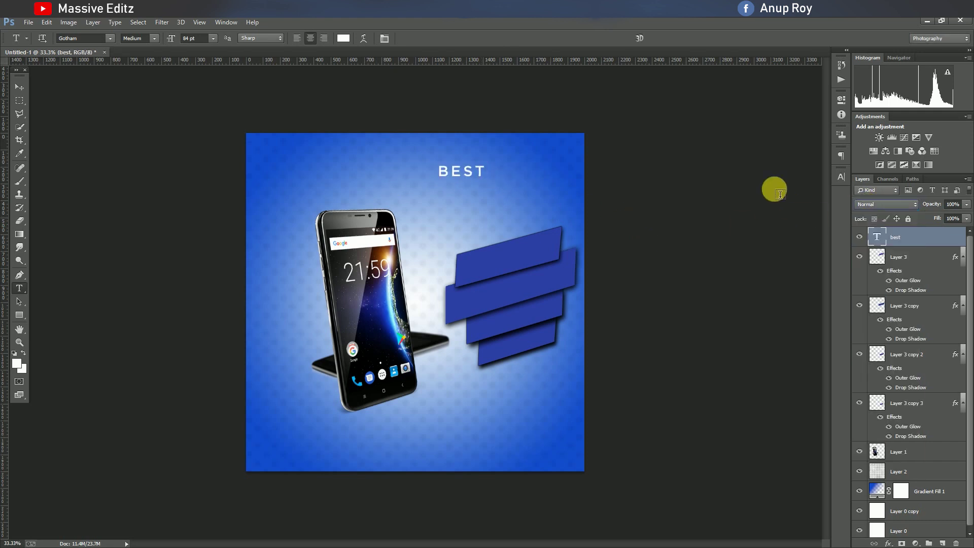
pyautogui.click(840, 179)
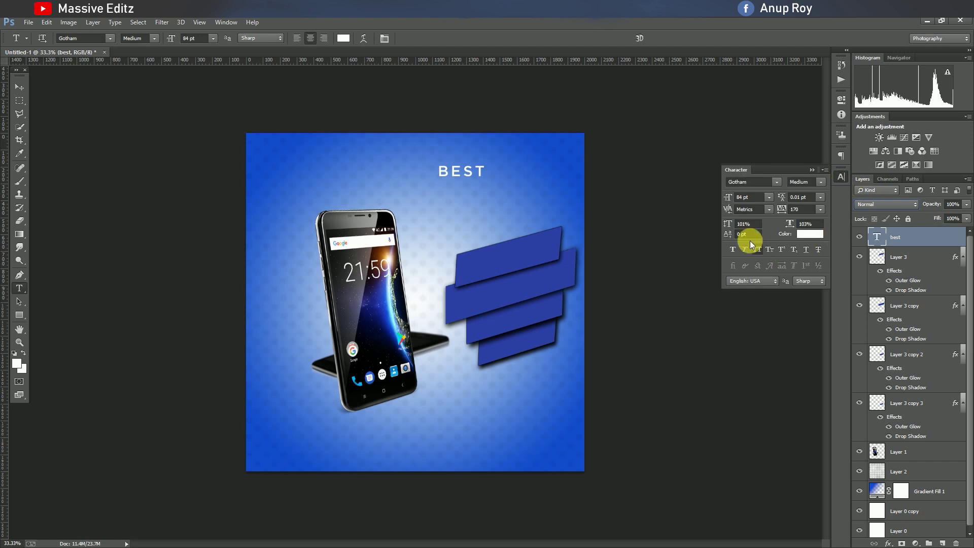
pyautogui.moveTo(495, 170); pyautogui.dragTo(385, 179)
pyautogui.click(748, 197)
pyautogui.write('144')
pyautogui.press('Return')
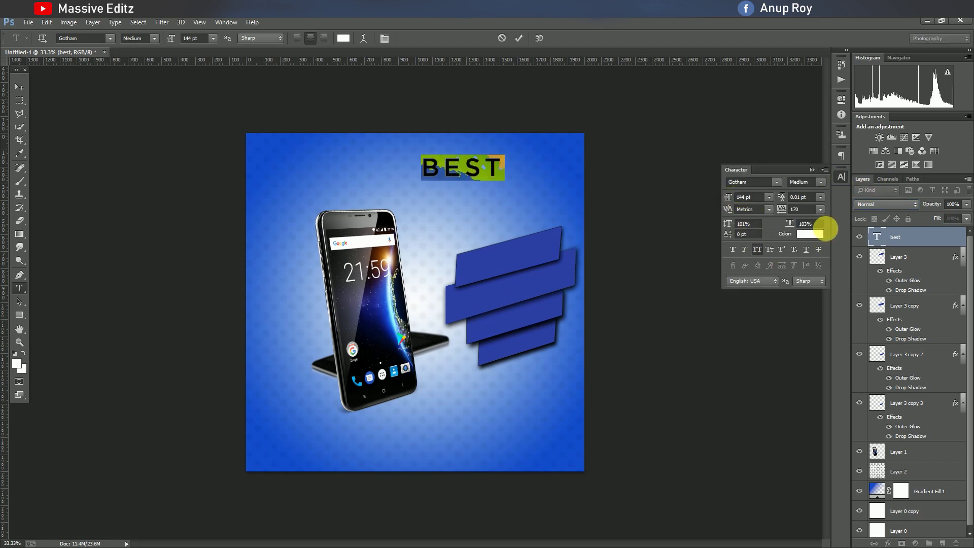
pyautogui.moveTo(784, 209); pyautogui.dragTo(776, 209)
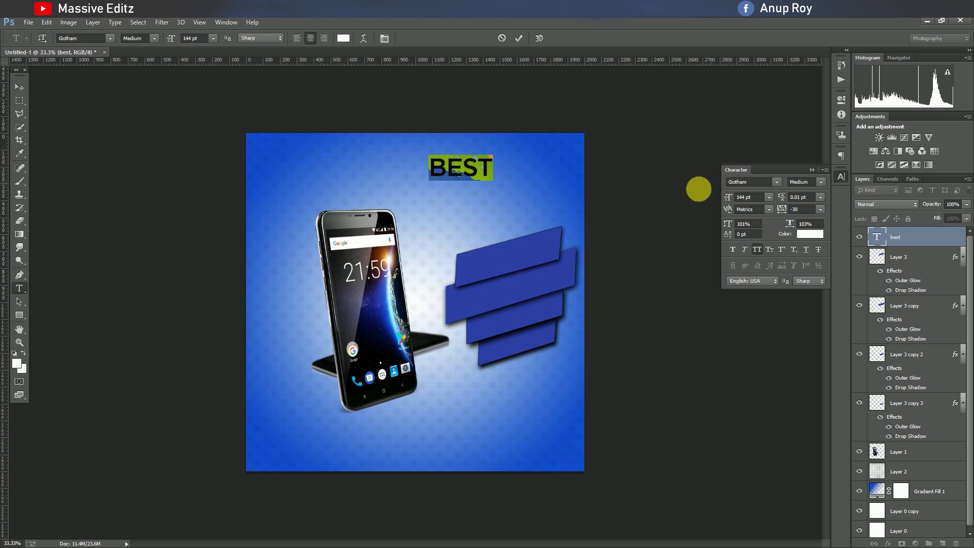
pyautogui.moveTo(728, 213); pyautogui.dragTo(731, 228)
pyautogui.click(518, 38)
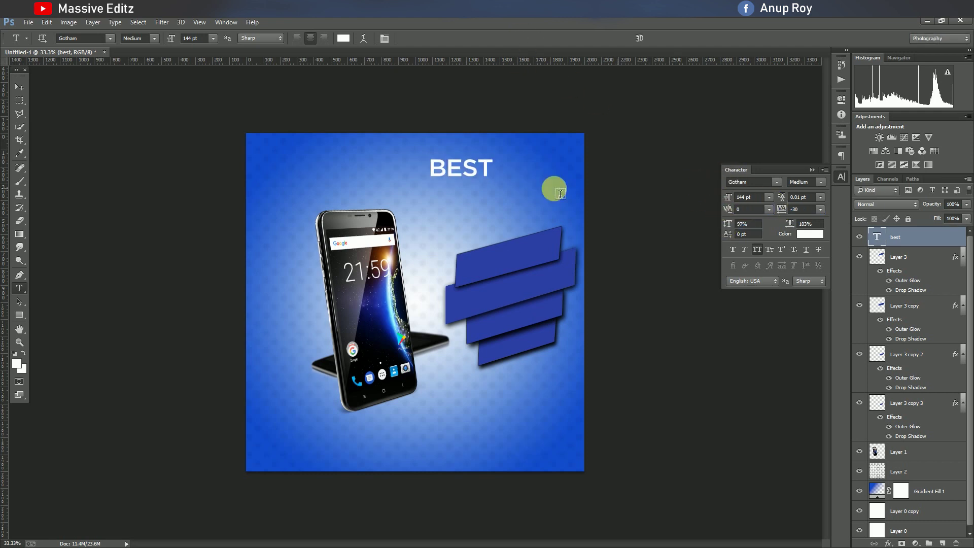
# Place BEST on the top blue strip, rotated about −15.5° to match its slant
pyautogui.click(25, 89)
pyautogui.rightClick(496, 205)
pyautogui.click(507, 212)
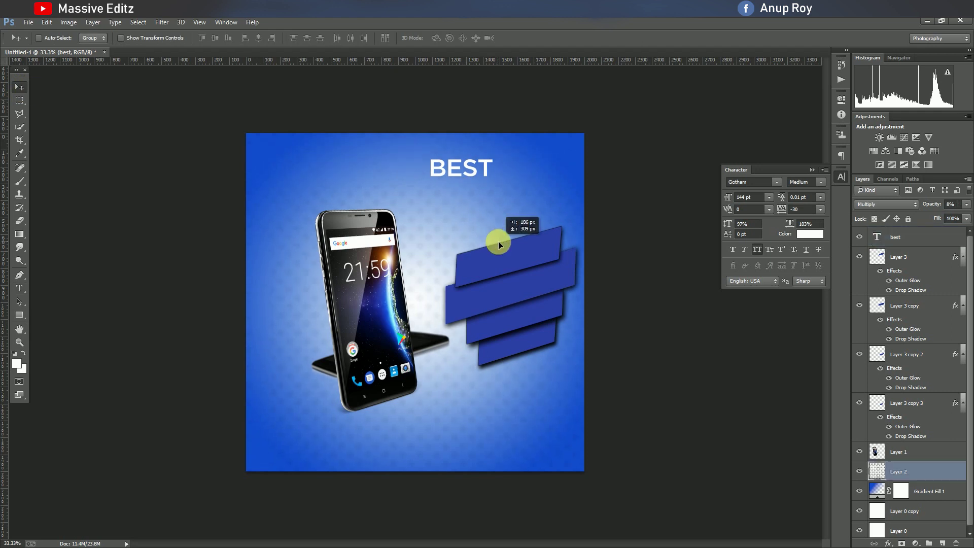
pyautogui.click(812, 170)
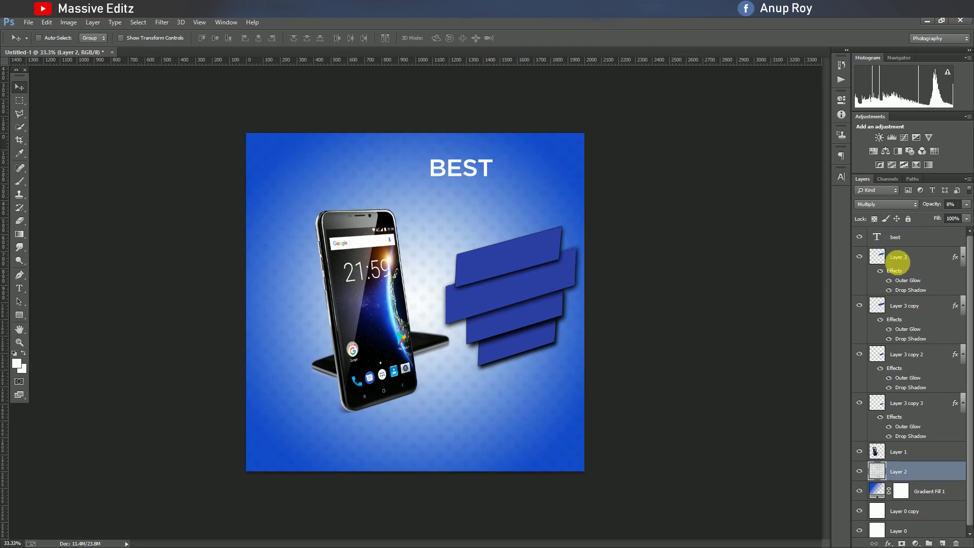
pyautogui.click(913, 237)
pyautogui.moveTo(455, 191); pyautogui.dragTo(494, 289)
pyautogui.hotkey('ctrl', 't')
pyautogui.moveTo(569, 307); pyautogui.dragTo(528, 257)
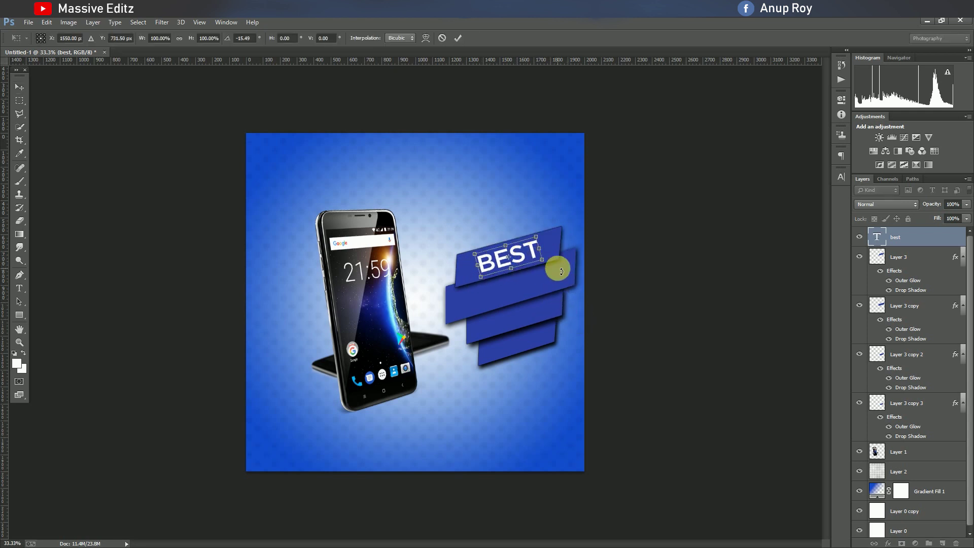
pyautogui.click(457, 38)
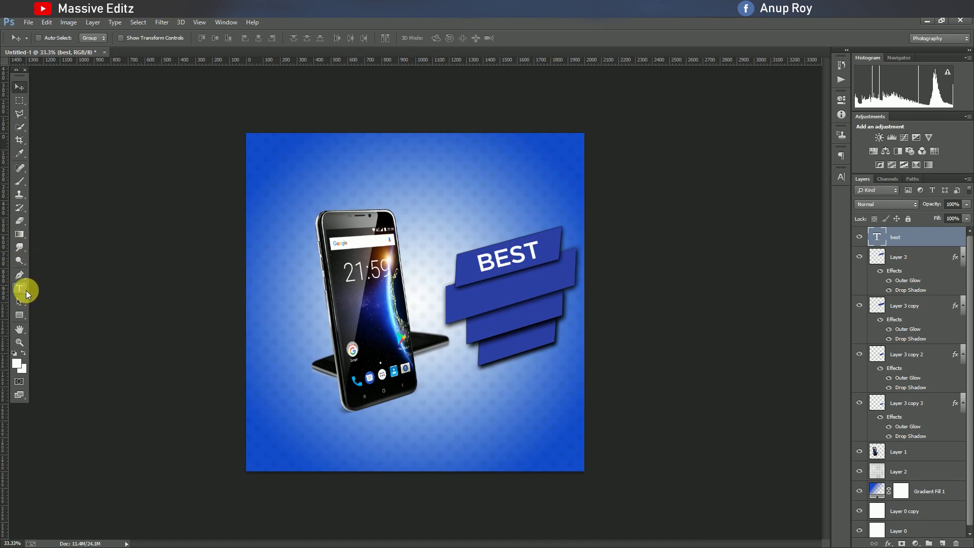
# Add white MOBILE text tilted onto the strip below BEST
pyautogui.click(19, 288)
pyautogui.click(390, 178)
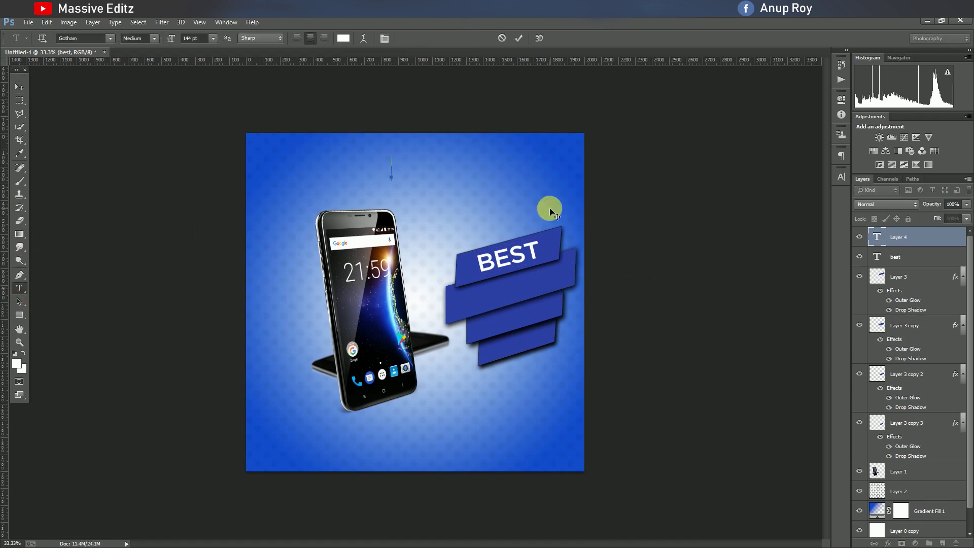
pyautogui.write('MOBILE')
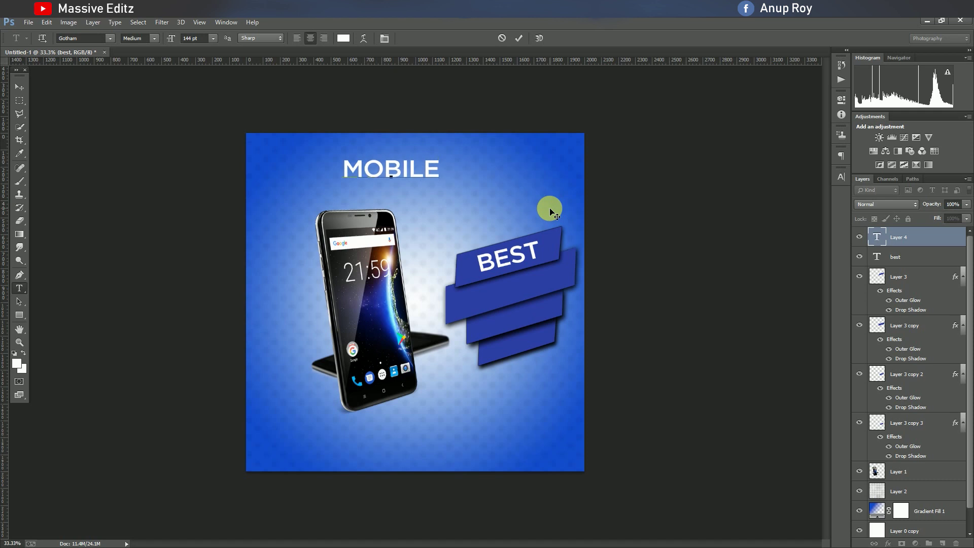
pyautogui.moveTo(392, 189)
pyautogui.mouseDown()
pyautogui.moveTo(510, 308)
pyautogui.moveTo(510, 327)
pyautogui.mouseUp()
pyautogui.click(518, 38)
pyautogui.click(20, 87)
pyautogui.hotkey('ctrl', 't')
pyautogui.moveTo(578, 339); pyautogui.dragTo(583, 315)
pyautogui.moveTo(528, 289); pyautogui.dragTo(528, 286)
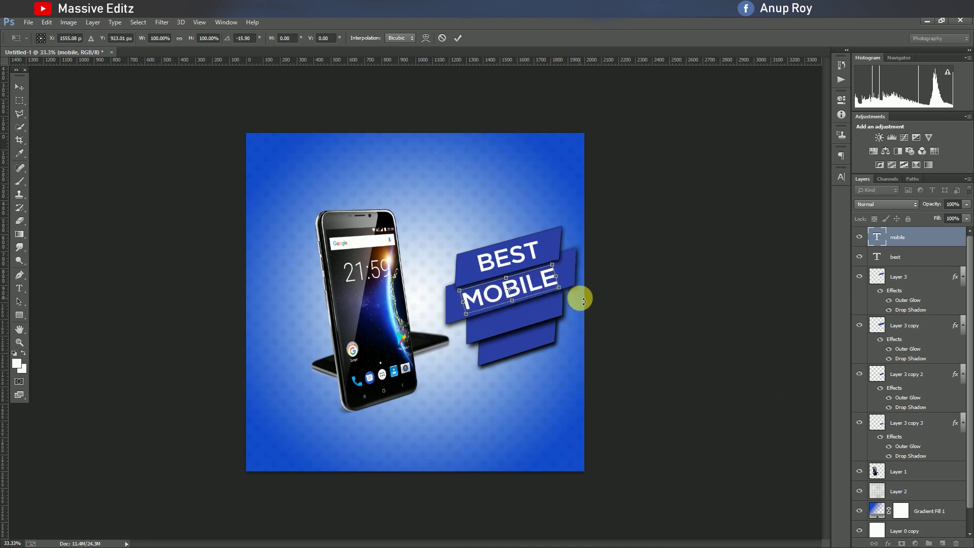
pyautogui.click(458, 38)
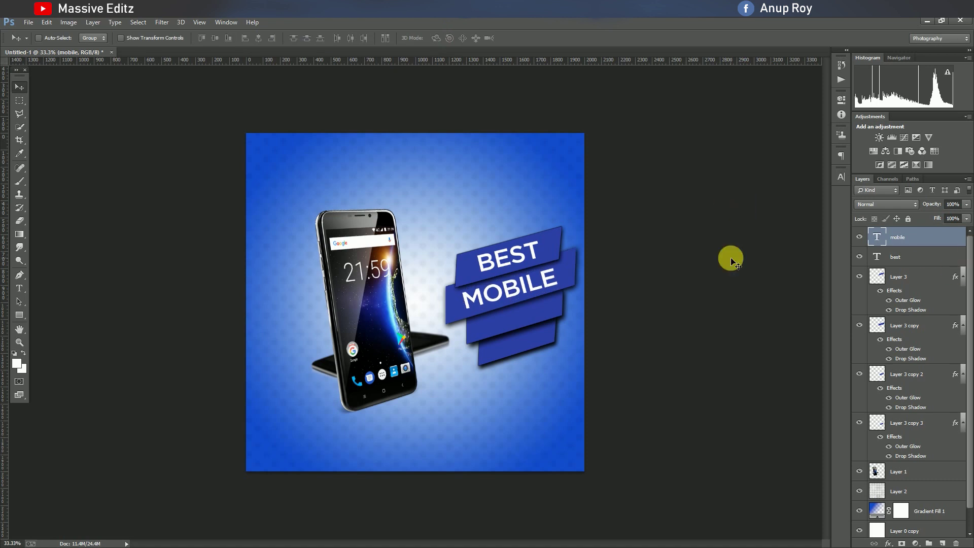
# Add white NEW text tilted onto the third strip
pyautogui.click(19, 288)
pyautogui.click(450, 404)
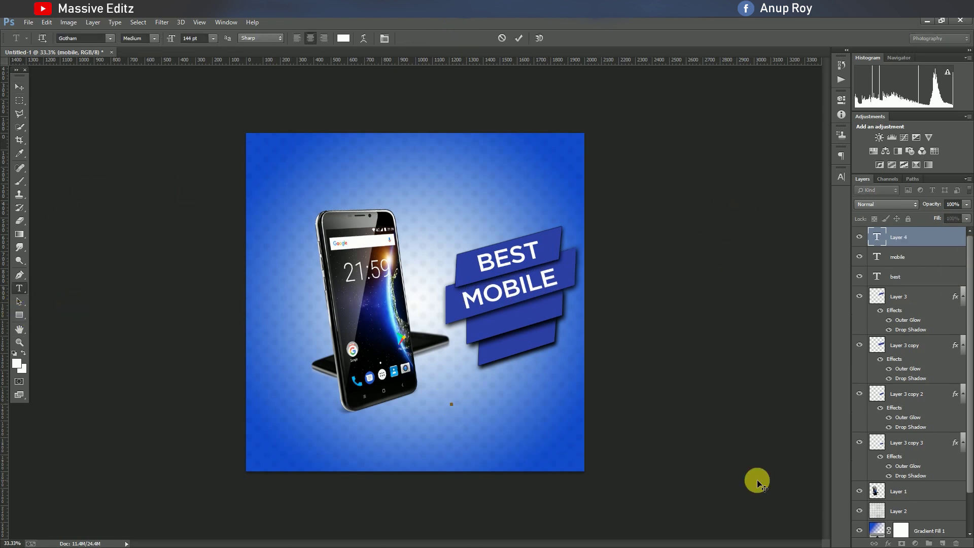
pyautogui.write('NEW')
pyautogui.moveTo(467, 419); pyautogui.dragTo(510, 348)
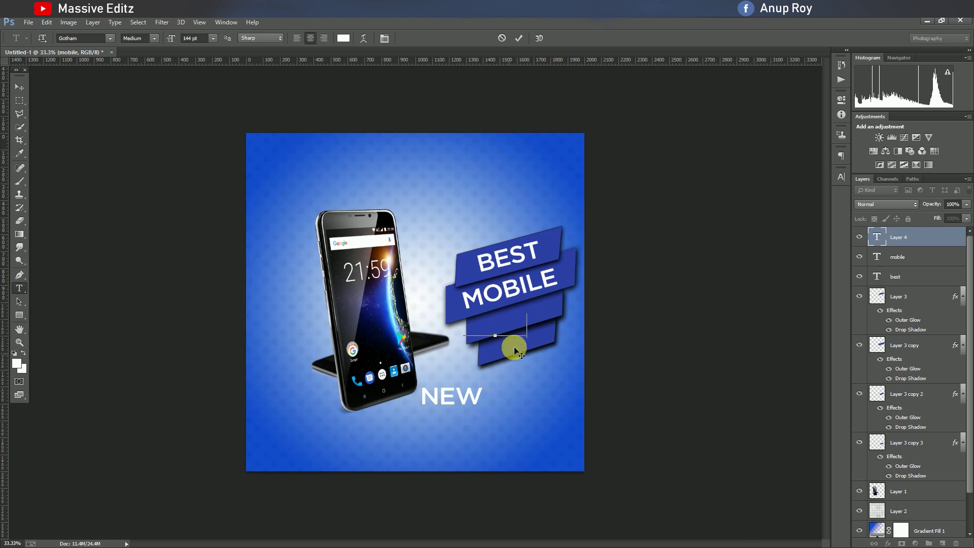
pyautogui.click(519, 38)
pyautogui.click(19, 87)
pyautogui.hotkey('ctrl', 't')
pyautogui.moveTo(554, 350)
pyautogui.mouseDown()
pyautogui.moveTo(517, 327)
pyautogui.moveTo(523, 315)
pyautogui.mouseUp()
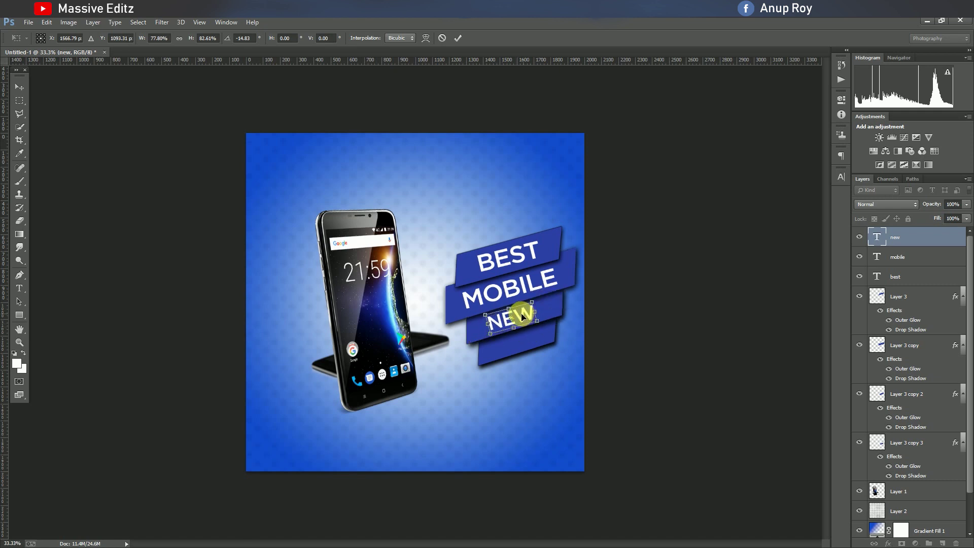
pyautogui.click(458, 38)
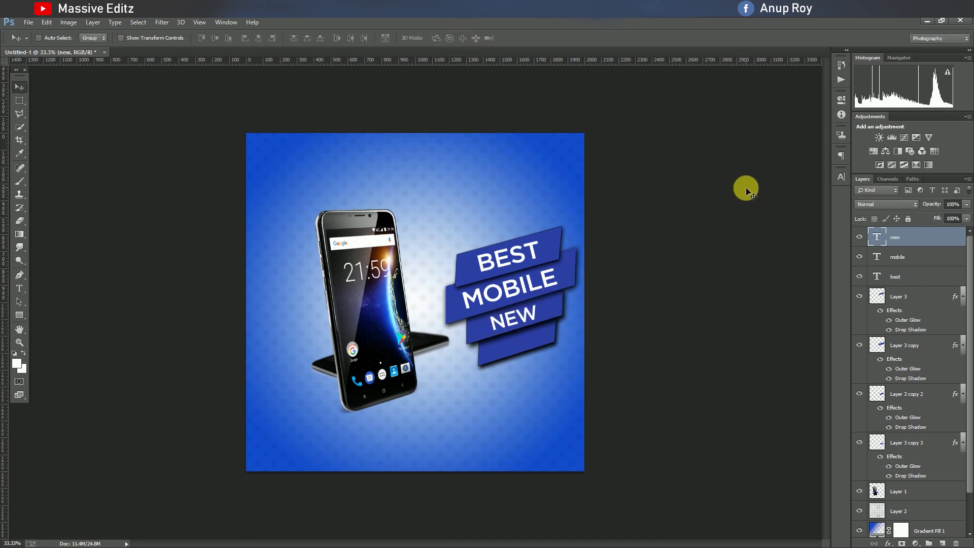
# Add SHOP text, scaled proportionally and tilted onto the bottom strip
pyautogui.click(23, 290)
pyautogui.click(449, 433)
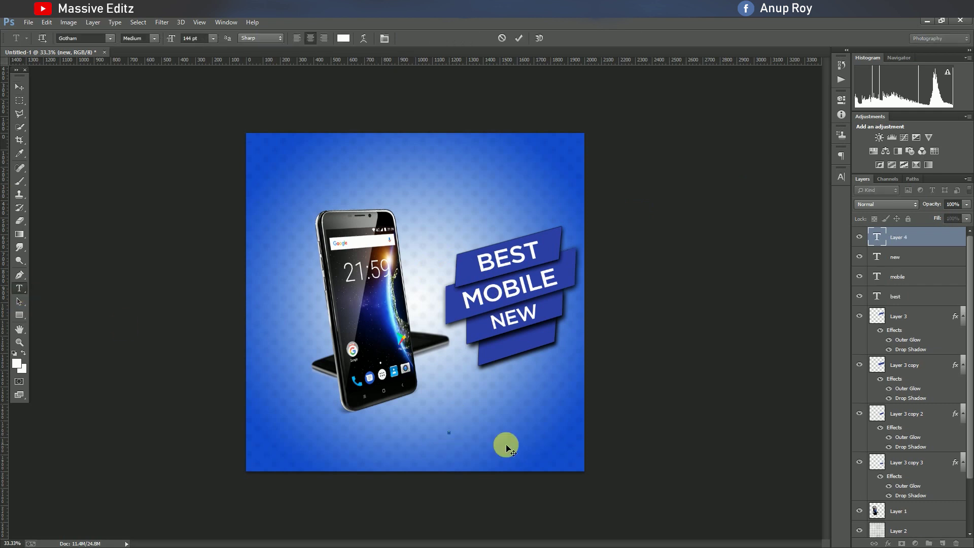
pyautogui.write('SHOP')
pyautogui.hotkey('ctrl', 't')
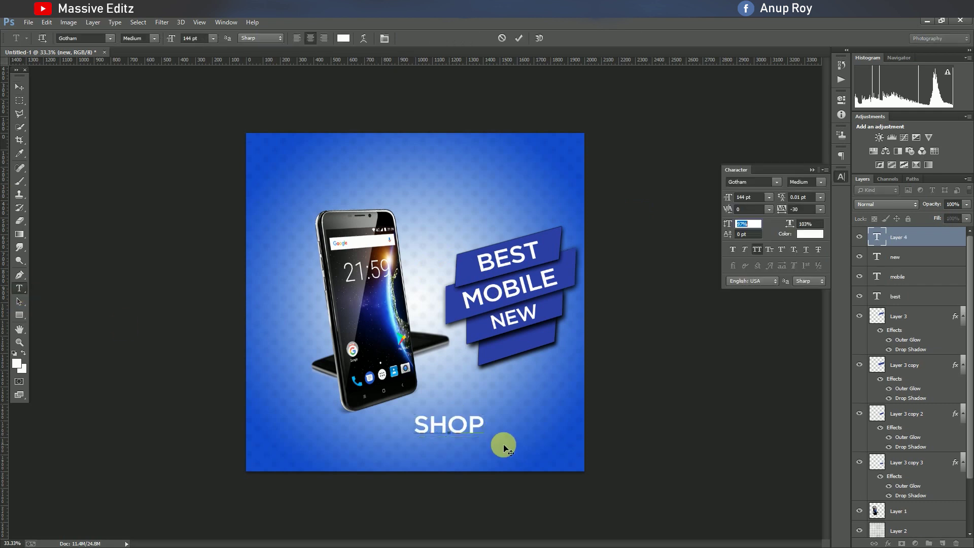
pyautogui.click(19, 87)
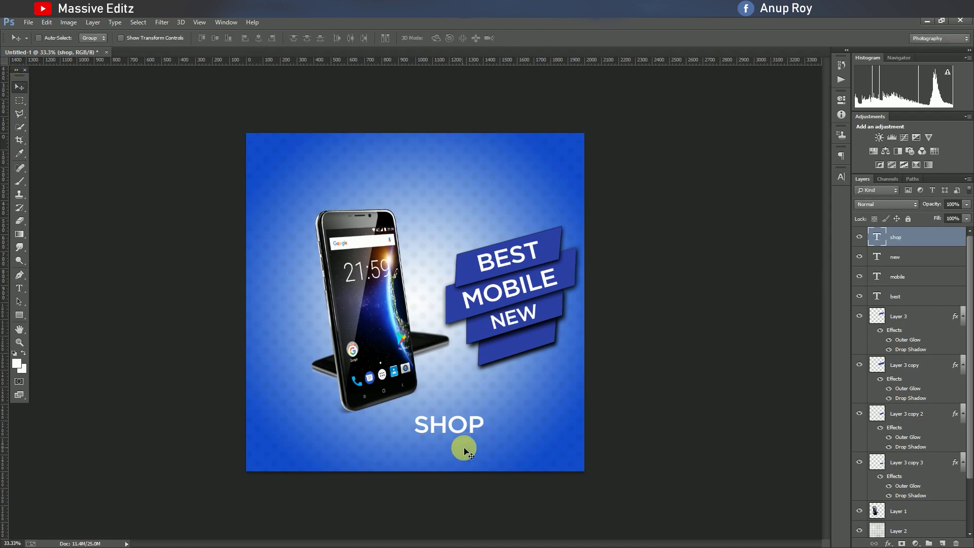
pyautogui.moveTo(457, 452); pyautogui.dragTo(515, 426)
pyautogui.hotkey('ctrl', 't')
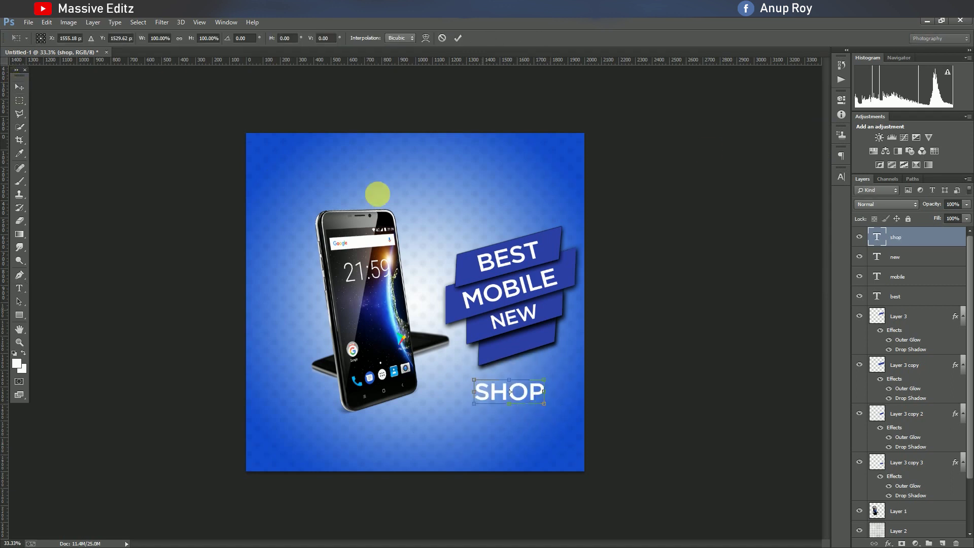
pyautogui.click(179, 38)
pyautogui.moveTo(549, 406)
pyautogui.mouseDown()
pyautogui.moveTo(525, 353)
pyautogui.moveTo(532, 339)
pyautogui.moveTo(550, 353)
pyautogui.moveTo(543, 345)
pyautogui.mouseUp()
pyautogui.click(459, 37)
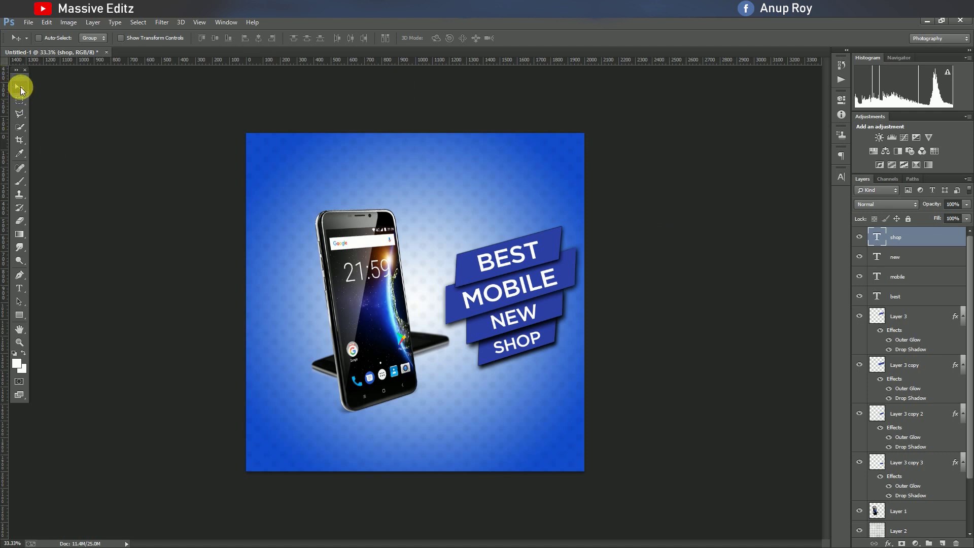
# Group the banner text and strip layers as Group 1 and shift it slightly left
pyautogui.moveTo(917, 257)
pyautogui.mouseDown()
pyautogui.moveTo(927, 303)
pyautogui.moveTo(908, 428)
pyautogui.moveTo(940, 514)
pyautogui.mouseUp()
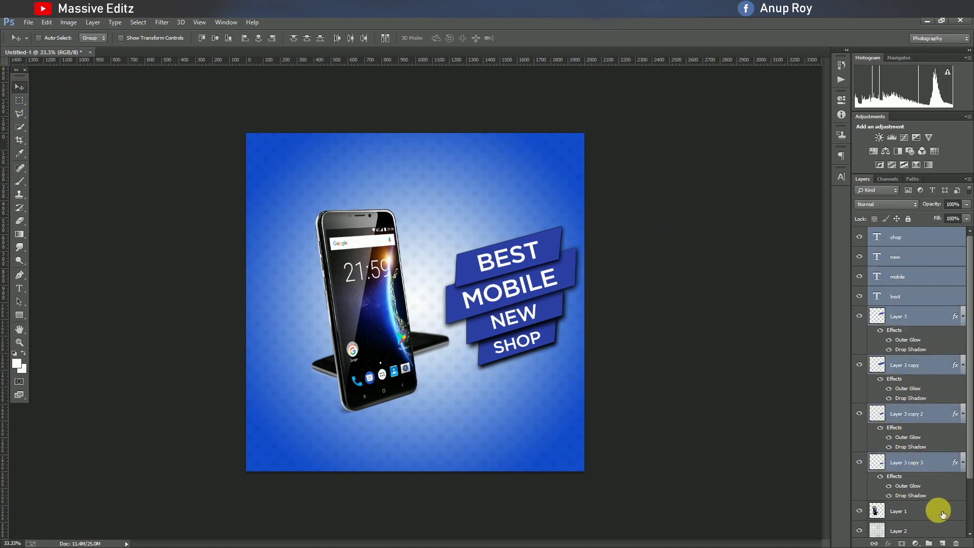
pyautogui.hotkey('ctrl', 'g')
pyautogui.moveTo(526, 280); pyautogui.dragTo(522, 283)
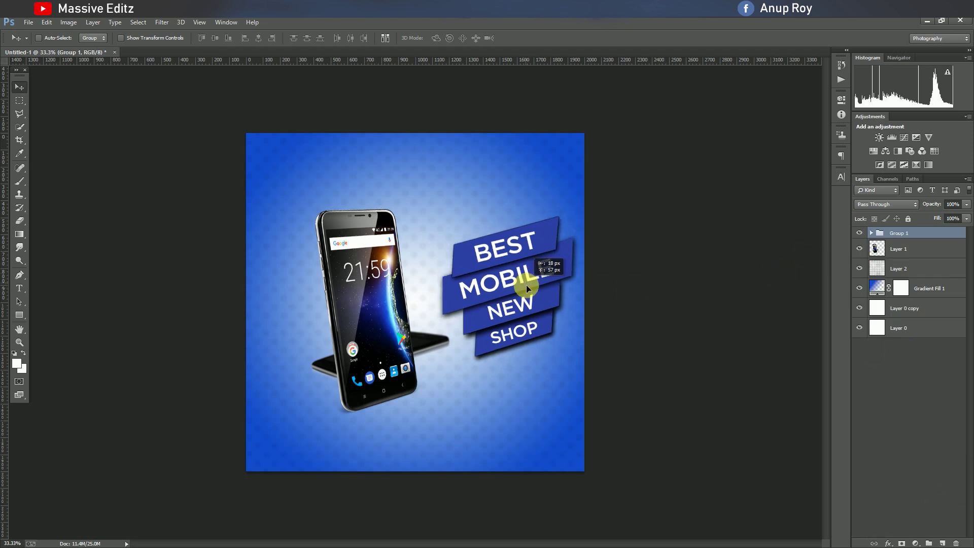
pyautogui.hotkey('shift', 'Left')
# Select the phone layer (Layer 1) and begin rotating it slightly
pyautogui.hotkey('shift', 'Left')
pyautogui.click(907, 249)
pyautogui.hotkey('shift', 'Left')
pyautogui.hotkey('shift', 'Left')
pyautogui.hotkey('shift', 'Left')
pyautogui.hotkey('shift', 'Left')
pyautogui.hotkey('shift', 'Left')
pyautogui.hotkey('shift', 'Left')
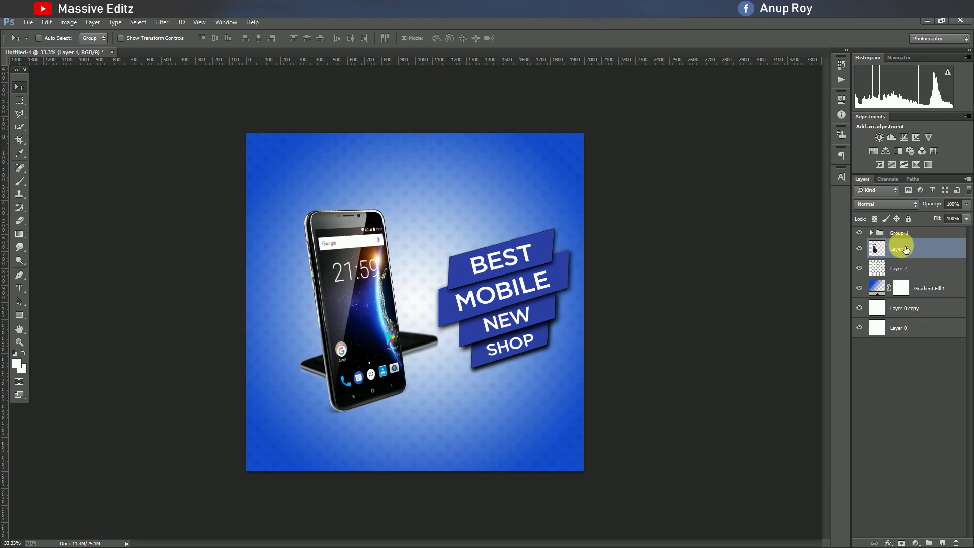
pyautogui.hotkey('ctrl', 't')
pyautogui.moveTo(454, 435); pyautogui.dragTo(461, 419)
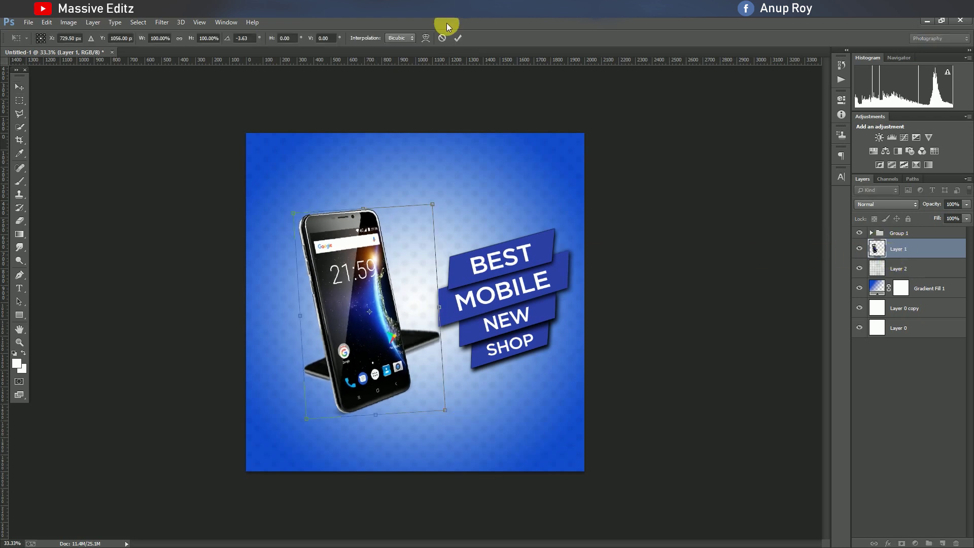
# Commit the phone's tilt and draw a blue 496 × 166 px rectangle over its left side
pyautogui.click(458, 37)
pyautogui.moveTo(357, 270); pyautogui.dragTo(355, 265)
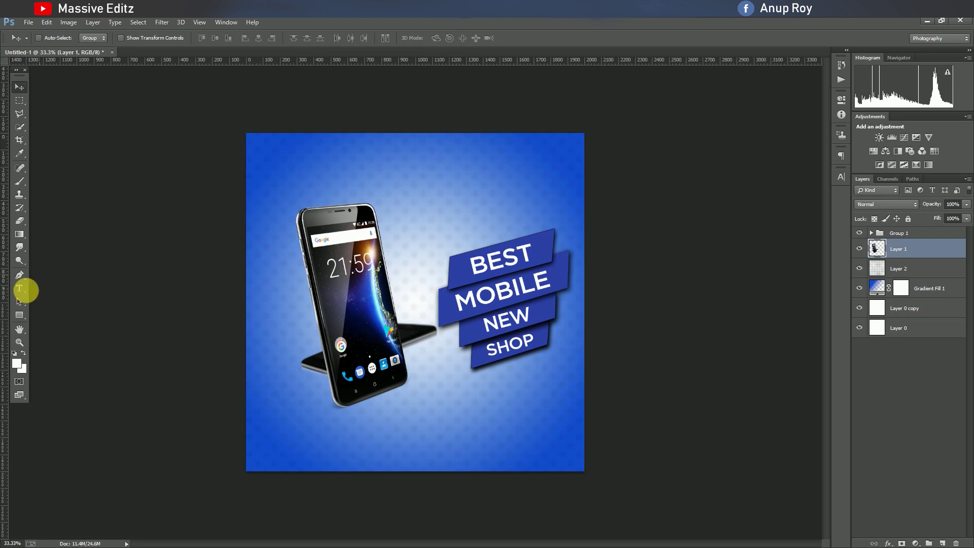
pyautogui.click(19, 315)
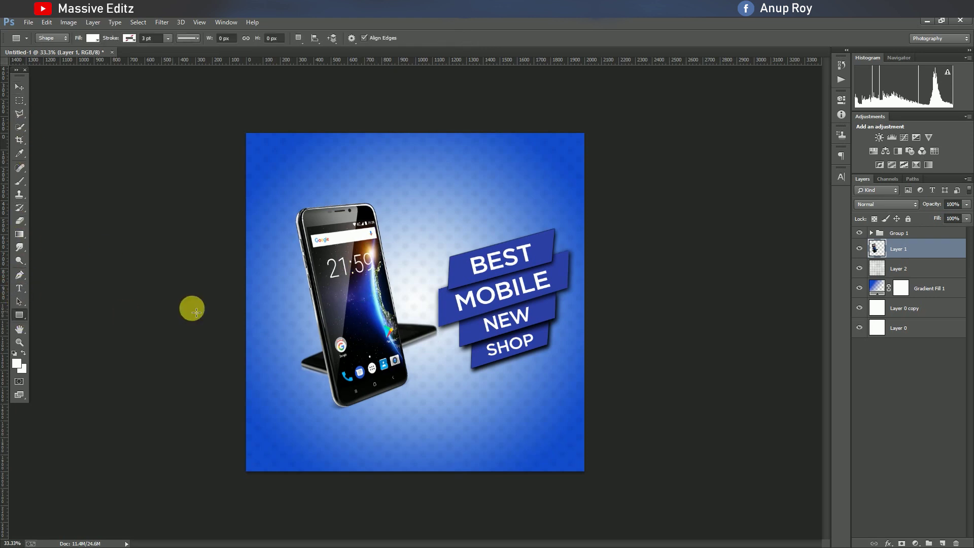
pyautogui.moveTo(276, 296); pyautogui.dragTo(356, 321)
pyautogui.click(749, 155)
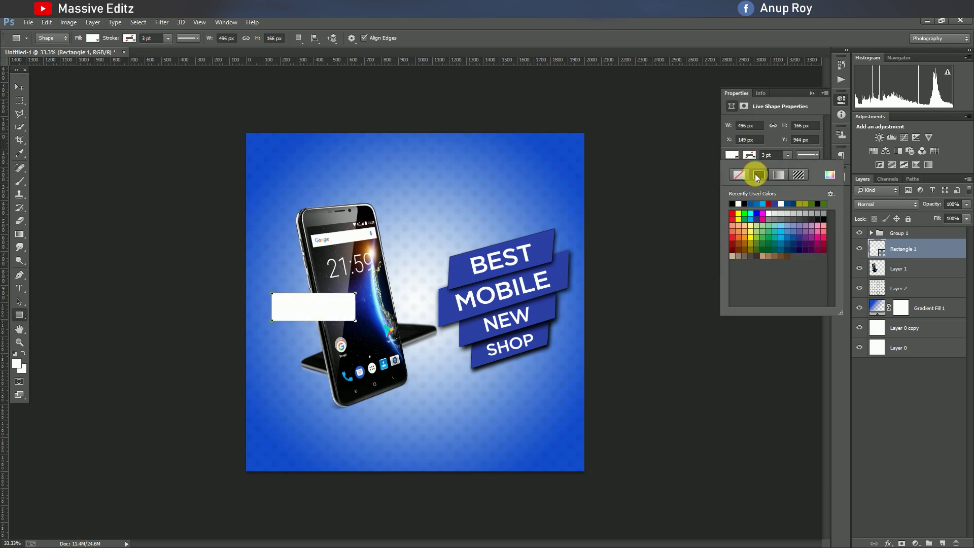
pyautogui.click(761, 205)
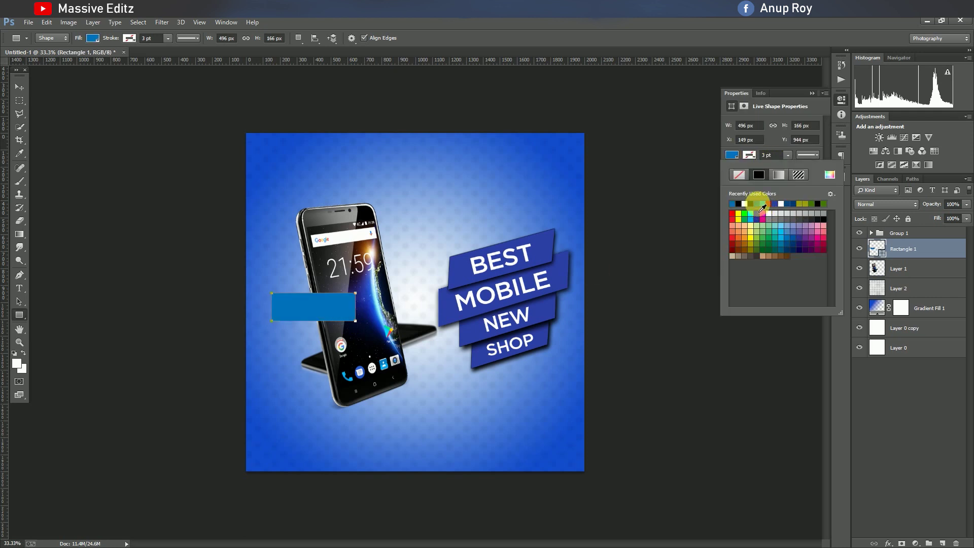
# Move Rectangle 1 beneath Layer 1 and shift the bar slightly left
pyautogui.click(810, 93)
pyautogui.click(16, 87)
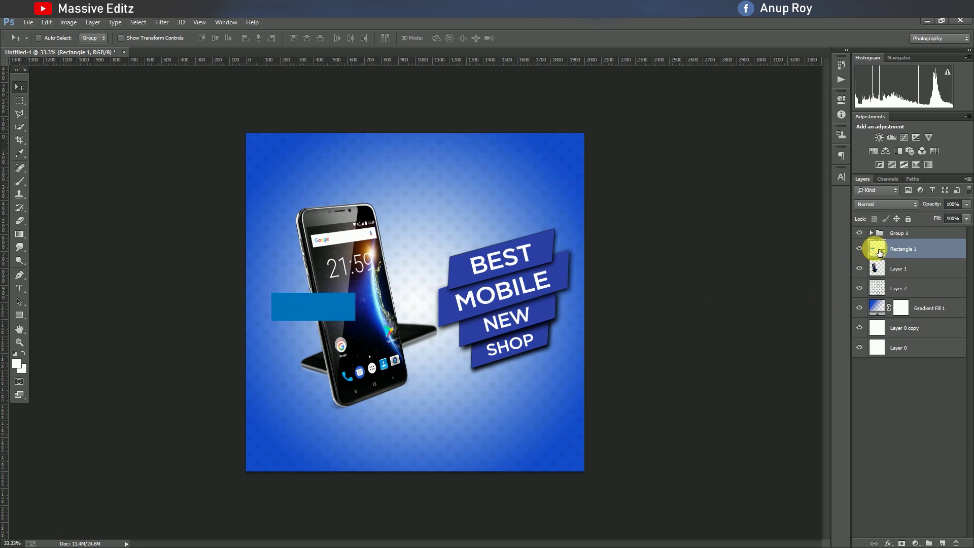
pyautogui.moveTo(876, 249); pyautogui.dragTo(876, 280)
pyautogui.moveTo(293, 312); pyautogui.dragTo(284, 311)
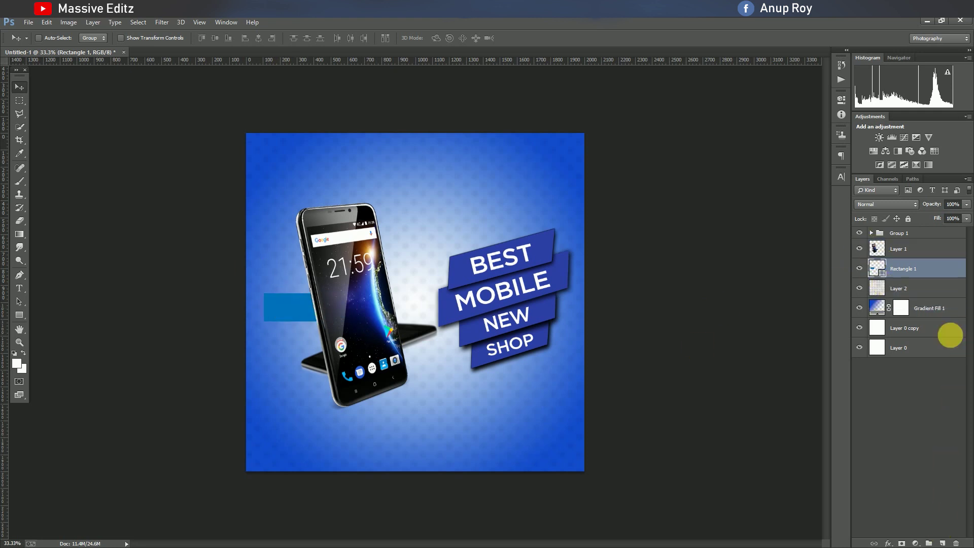
# Shorten Rectangle 1's drop shadow distance and add a black Normal-mode outer glow
pyautogui.doubleClick(935, 267)
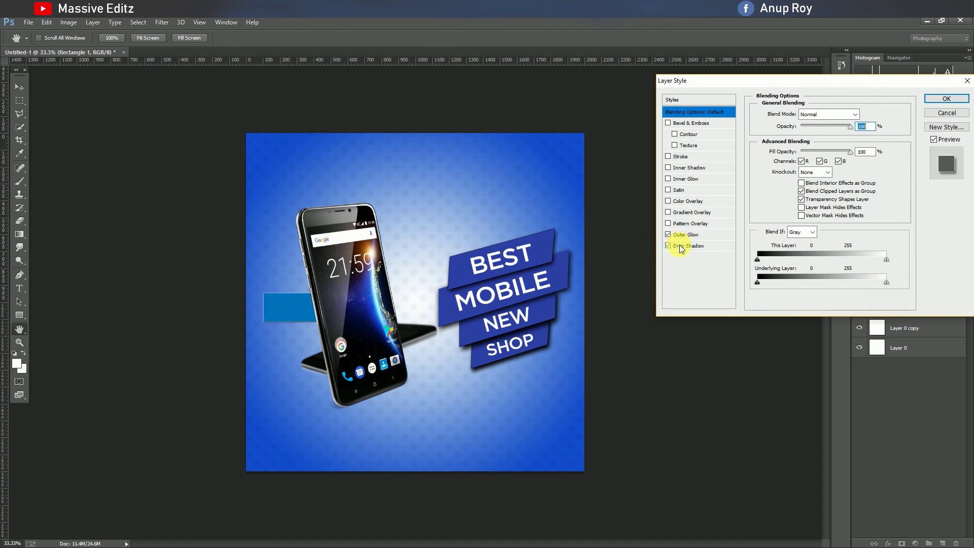
pyautogui.click(680, 245)
pyautogui.click(820, 113)
pyautogui.moveTo(802, 162); pyautogui.dragTo(801, 181)
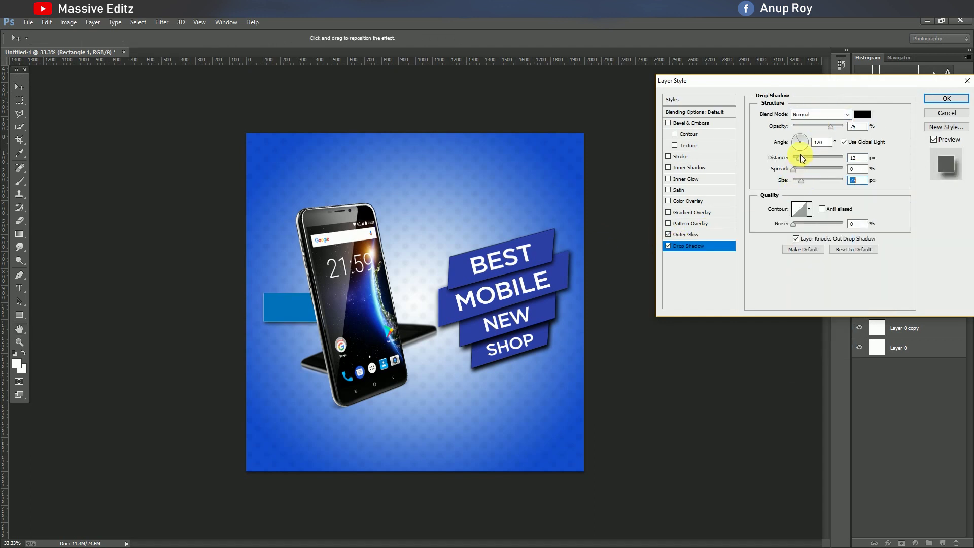
pyautogui.click(686, 234)
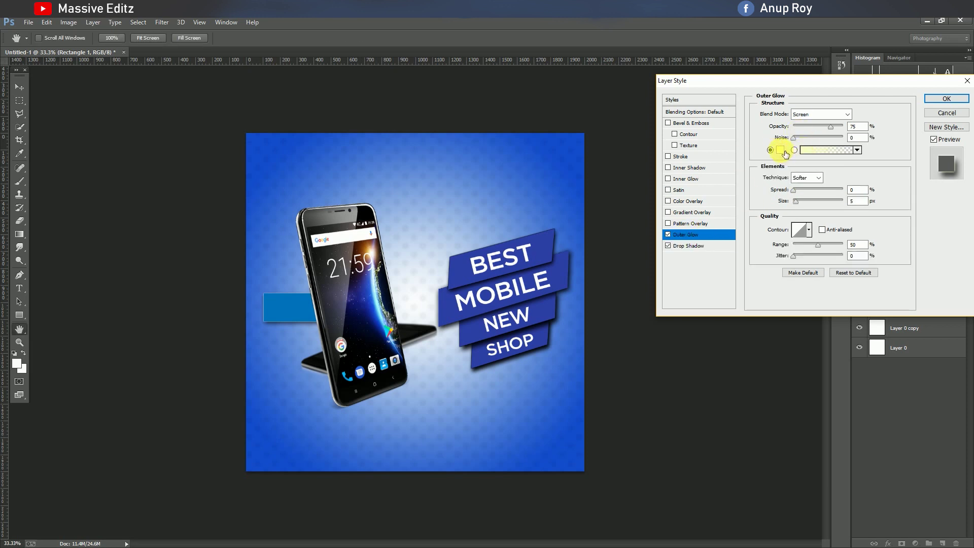
pyautogui.click(780, 151)
pyautogui.click(870, 136)
pyautogui.click(826, 114)
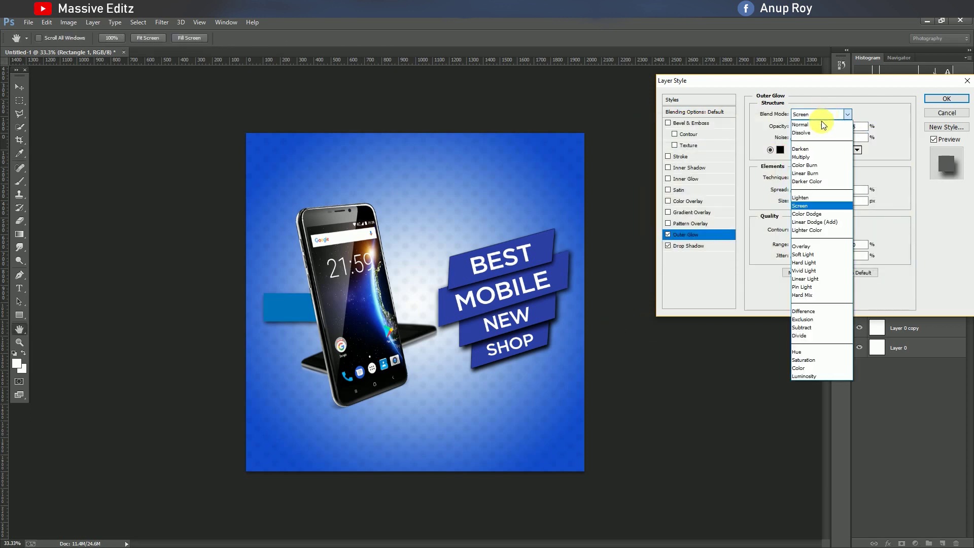
pyautogui.click(945, 99)
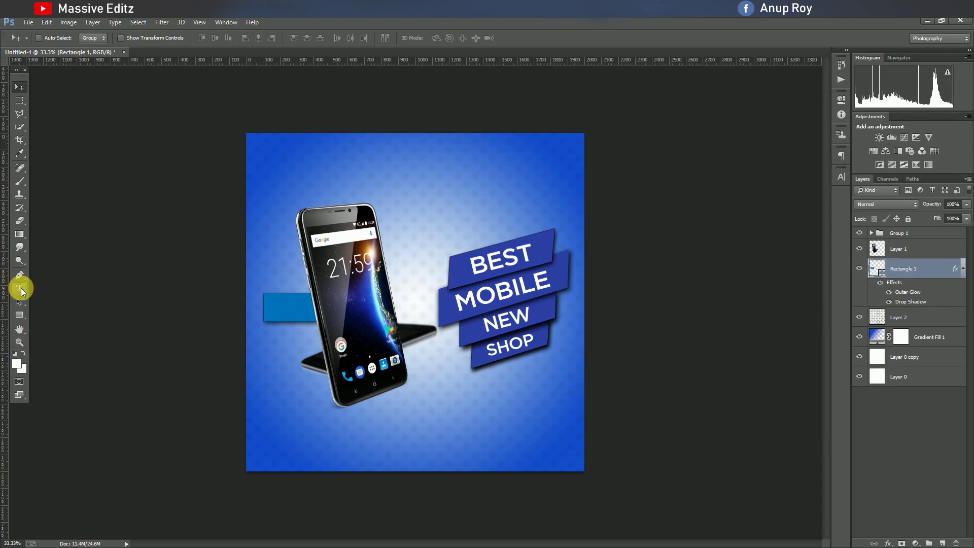
# Add white 200$ text above Group 1, sized 111 pt
pyautogui.click(20, 289)
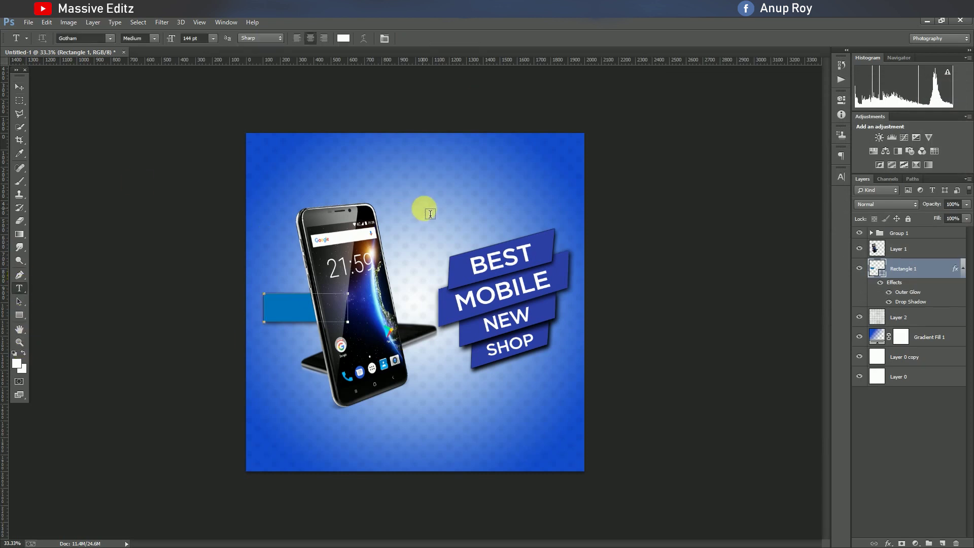
pyautogui.click(922, 235)
pyautogui.click(447, 166)
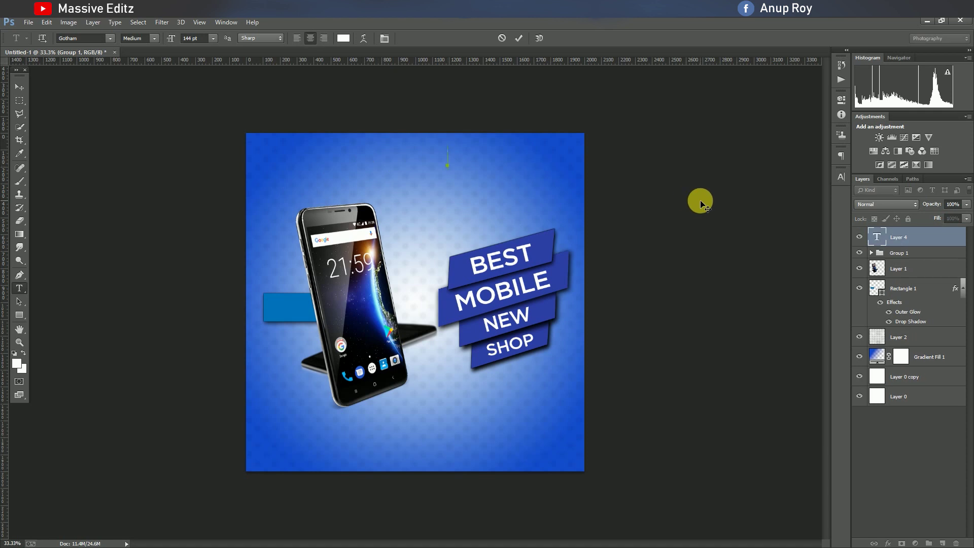
pyautogui.write('200$')
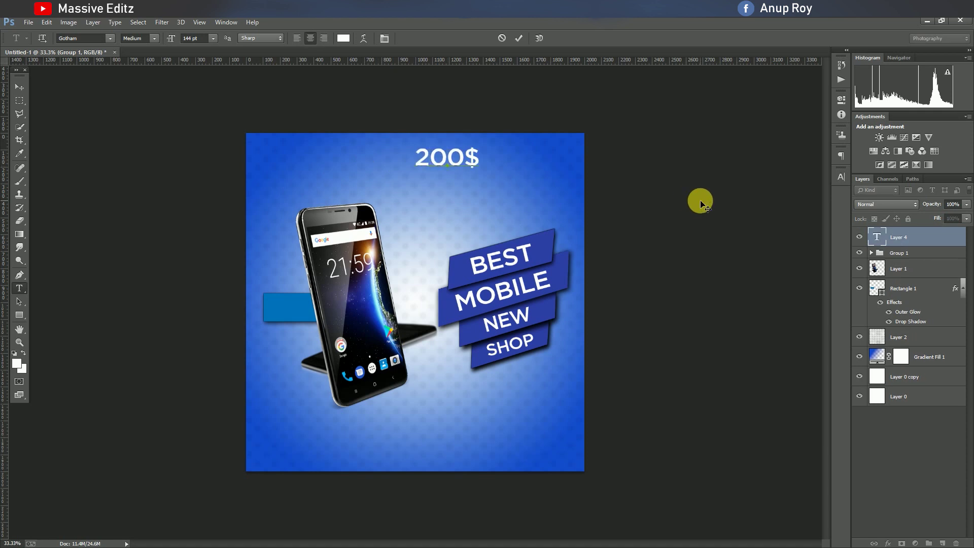
pyautogui.moveTo(474, 158); pyautogui.dragTo(374, 168)
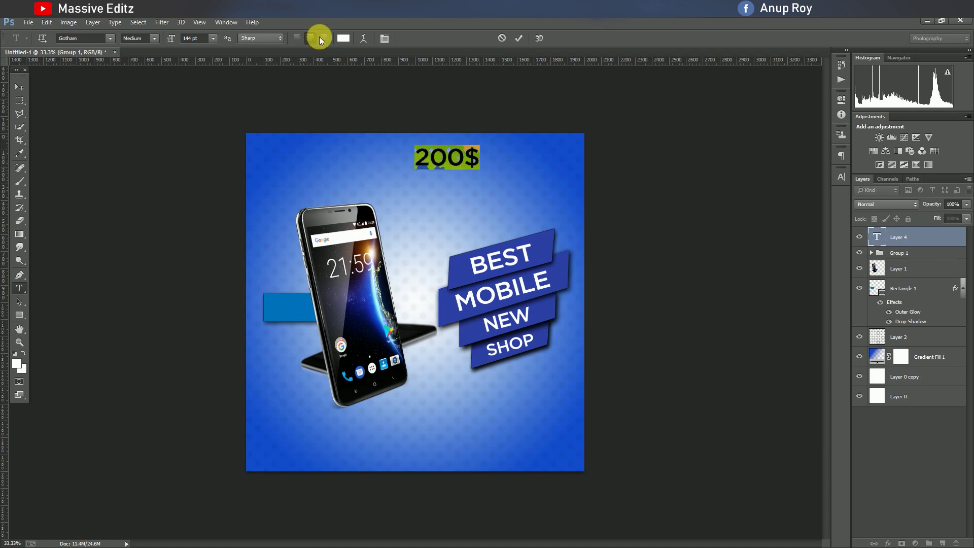
pyautogui.click(840, 178)
pyautogui.moveTo(728, 197); pyautogui.dragTo(709, 191)
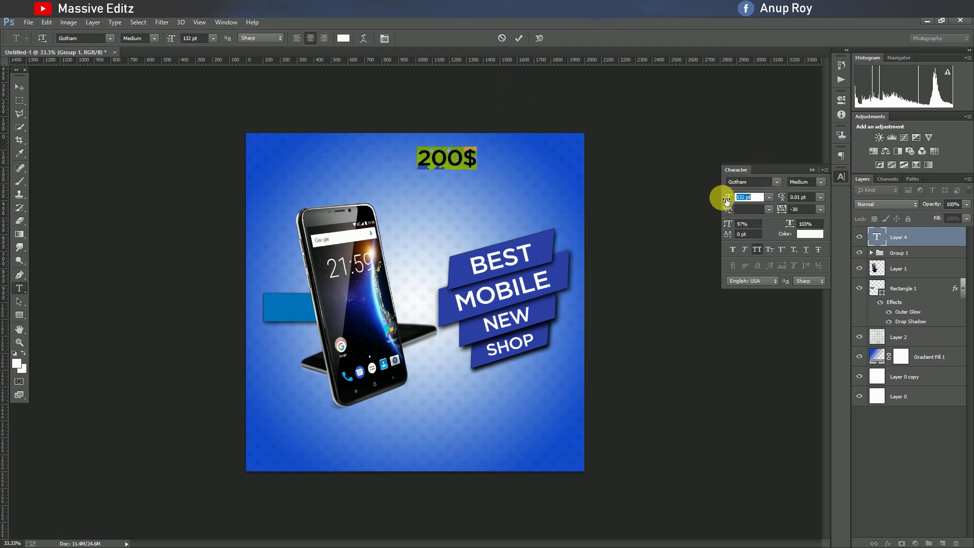
pyautogui.click(520, 43)
# Move 200$ onto the blue bar and scale it proportionally to about 86 pt
pyautogui.click(19, 87)
pyautogui.moveTo(447, 174)
pyautogui.mouseDown()
pyautogui.moveTo(300, 341)
pyautogui.moveTo(294, 326)
pyautogui.mouseUp()
pyautogui.hotkey('ctrl', 't')
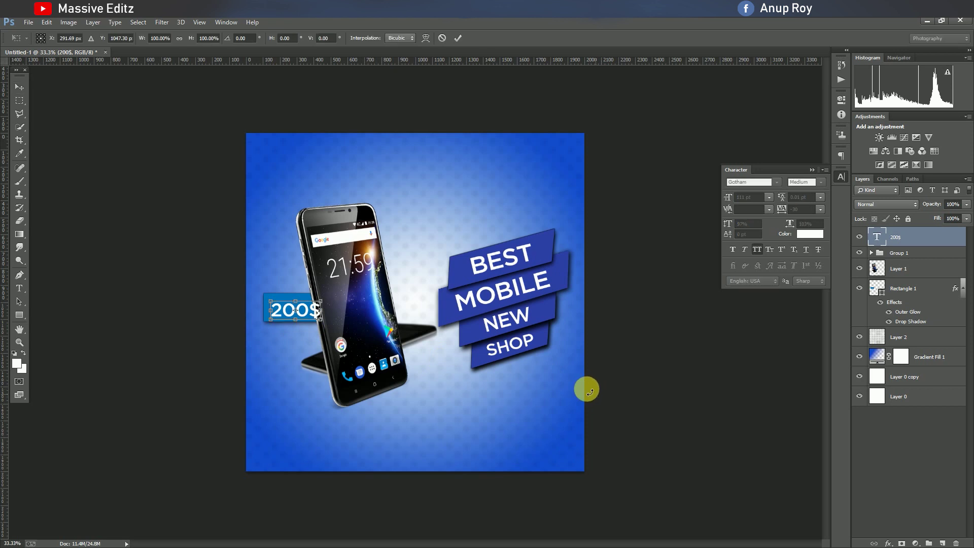
pyautogui.click(179, 38)
pyautogui.moveTo(320, 310); pyautogui.dragTo(301, 310)
pyautogui.click(458, 38)
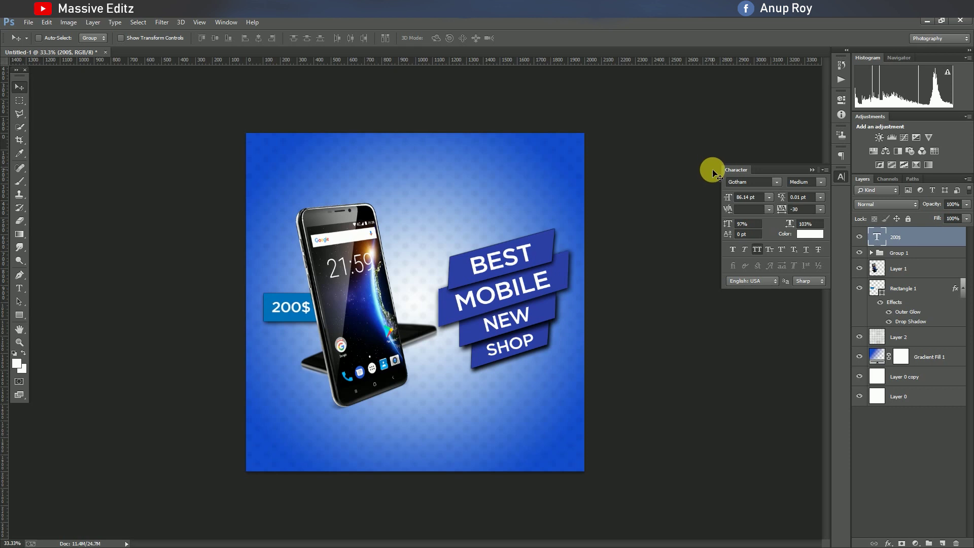
pyautogui.press('Left')
pyautogui.press('Left')
pyautogui.press('Left')
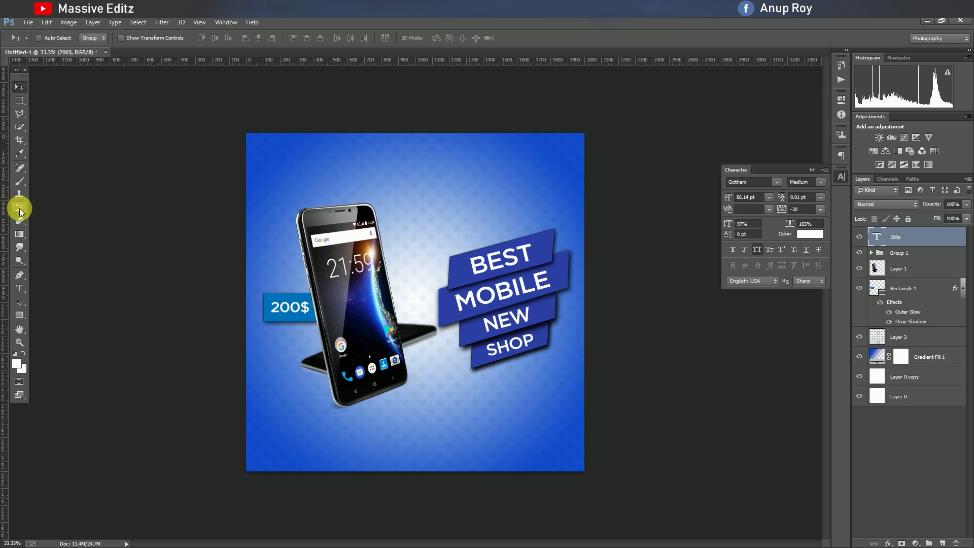
# Draw a dark red rounded rectangle, 478 × 121 px with 10 px corners, near the poster bottom
pyautogui.moveTo(19, 315); pyautogui.dragTo(46, 326)
pyautogui.click(46, 326)
pyautogui.moveTo(295, 437)
pyautogui.mouseDown()
pyautogui.moveTo(357, 461)
pyautogui.moveTo(374, 456)
pyautogui.mouseUp()
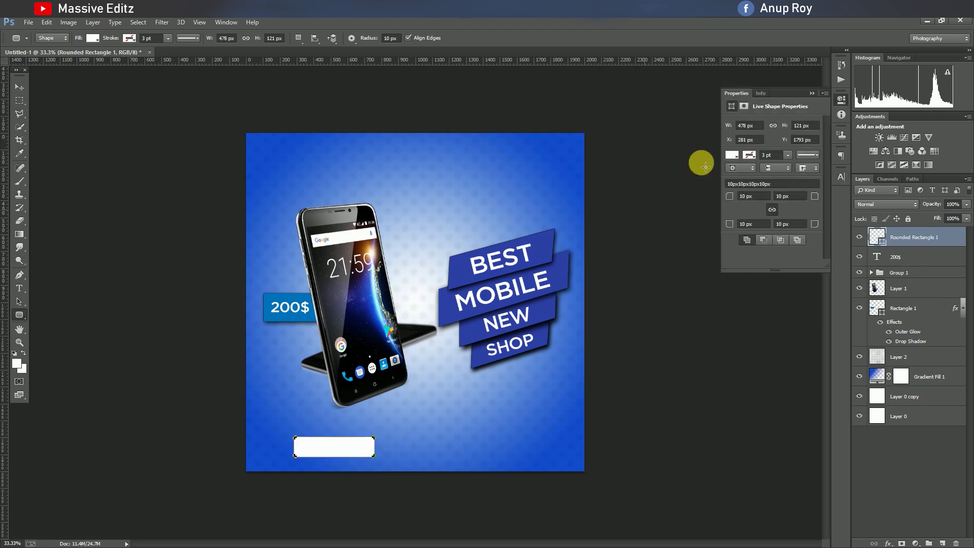
pyautogui.click(732, 154)
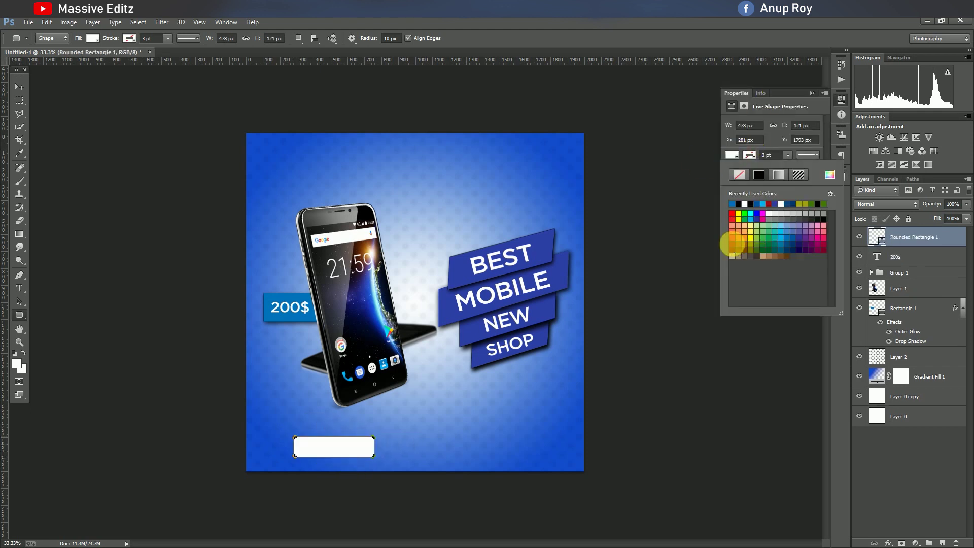
pyautogui.click(732, 249)
pyautogui.click(809, 92)
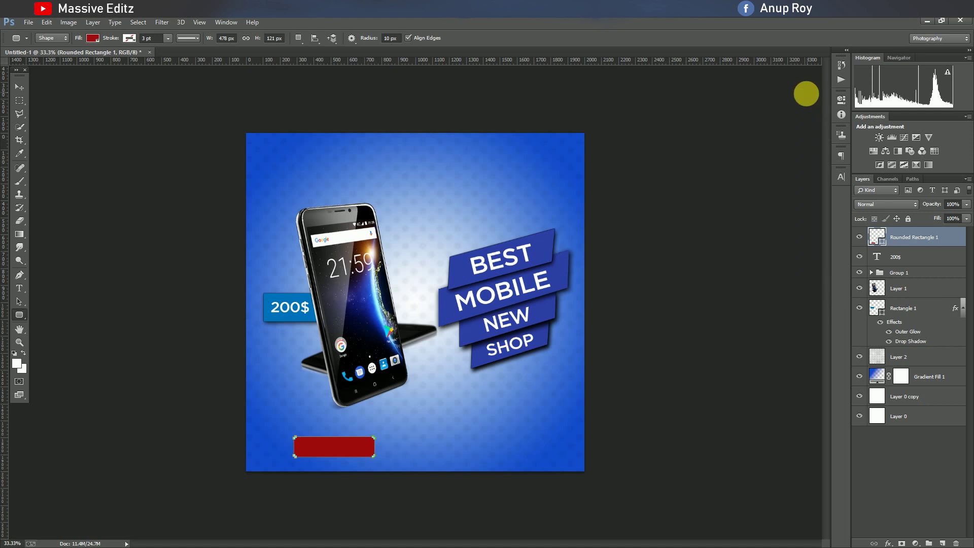
# Start a new text line on the red rounded rectangle
pyautogui.click(17, 86)
pyautogui.click(20, 288)
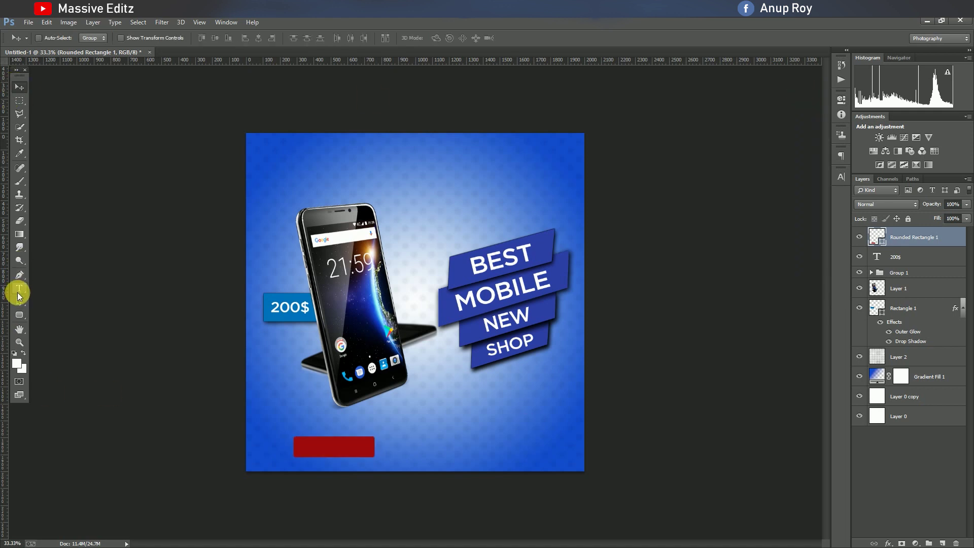
pyautogui.click(431, 439)
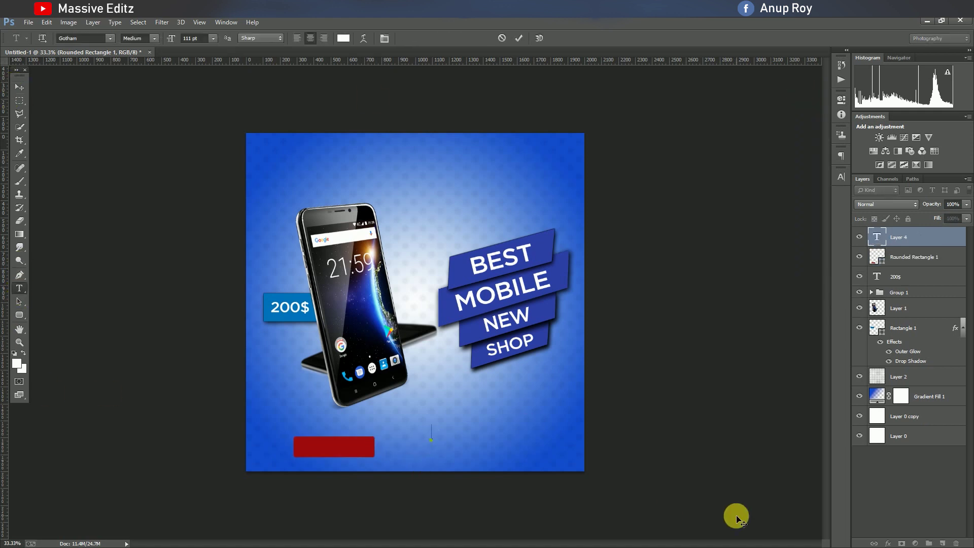
pyautogui.write('ORDER')
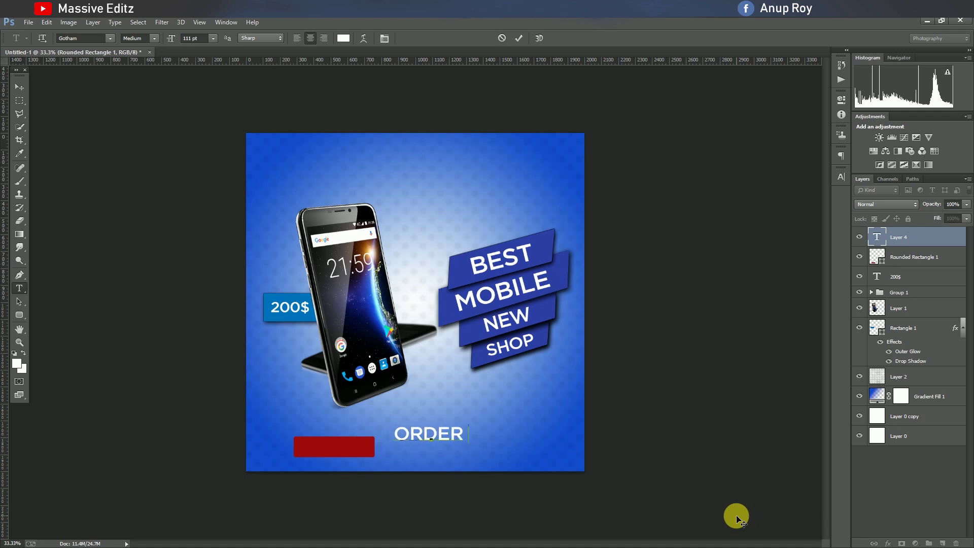
# Finish typing the ORDER NOW text on the red button and commit it
pyautogui.write('NOW')
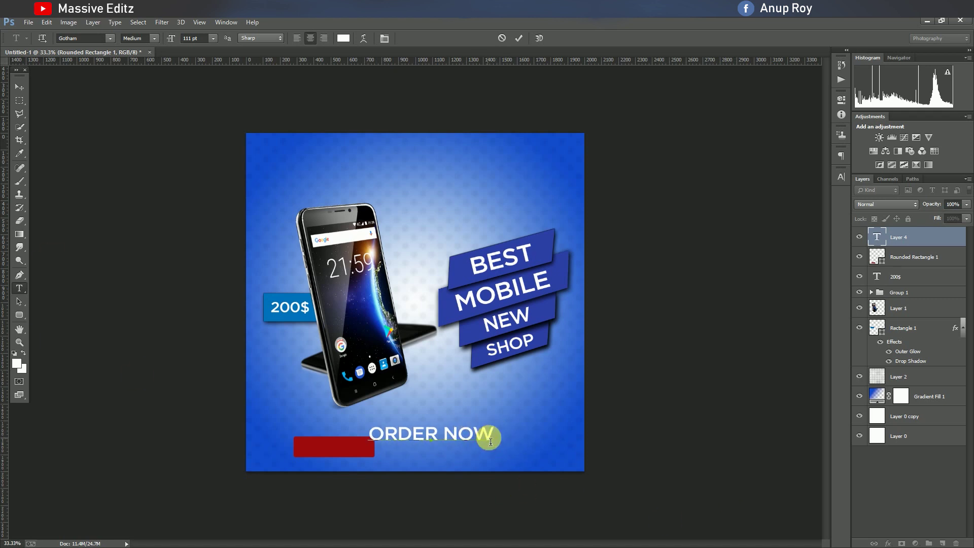
pyautogui.moveTo(491, 437); pyautogui.dragTo(317, 442)
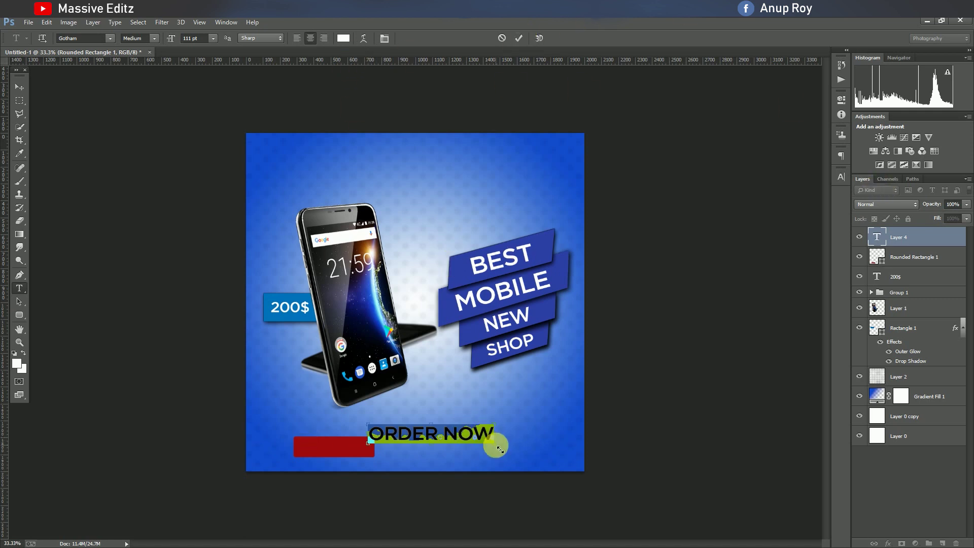
pyautogui.click(519, 38)
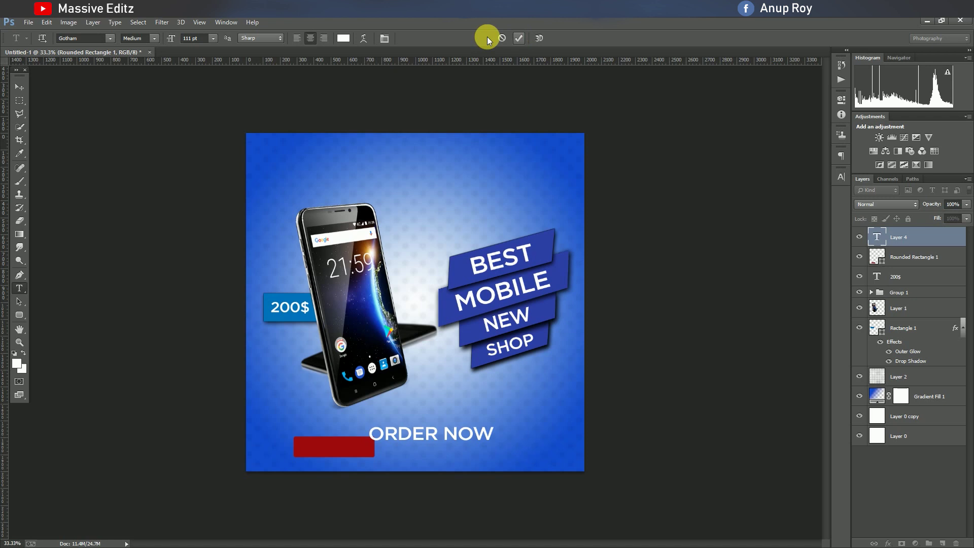
pyautogui.click(20, 88)
# Scale the ORDER NOW text down to about 62% so it fits inside the red button
pyautogui.hotkey('ctrl', 't')
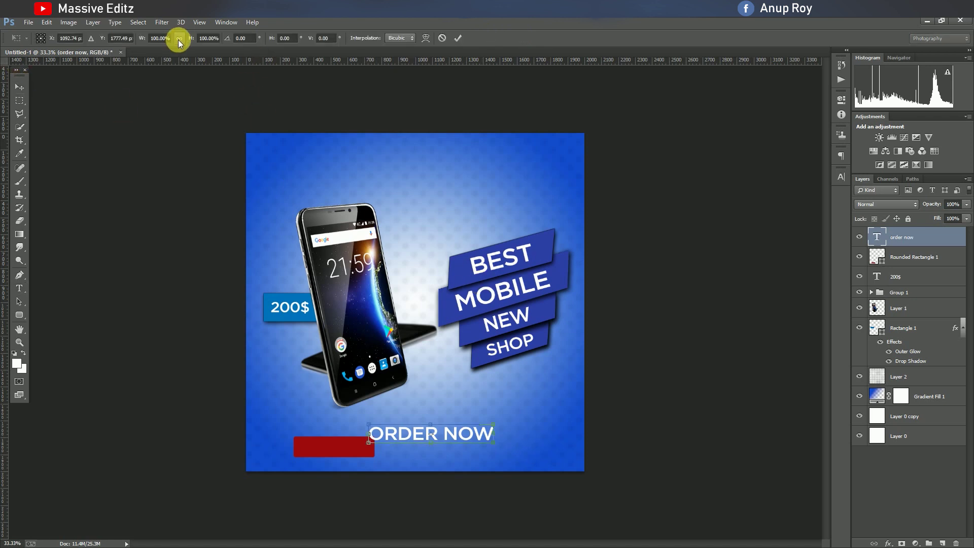
pyautogui.moveTo(501, 429); pyautogui.dragTo(446, 436)
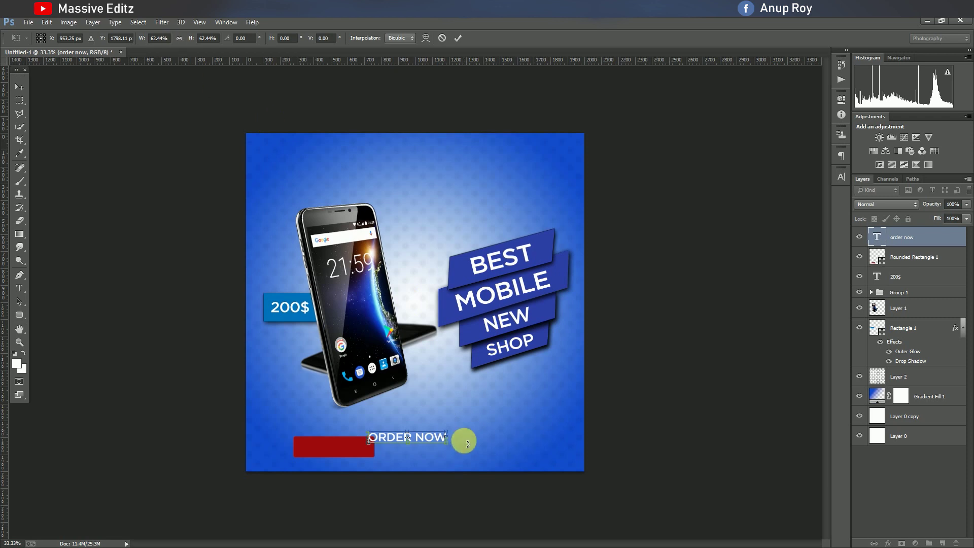
pyautogui.moveTo(446, 441); pyautogui.dragTo(351, 450)
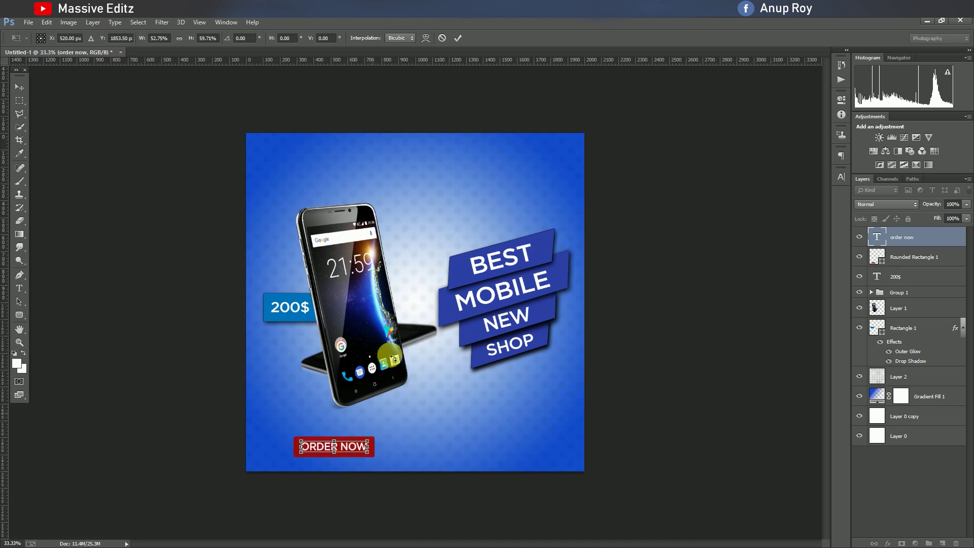
pyautogui.click(458, 37)
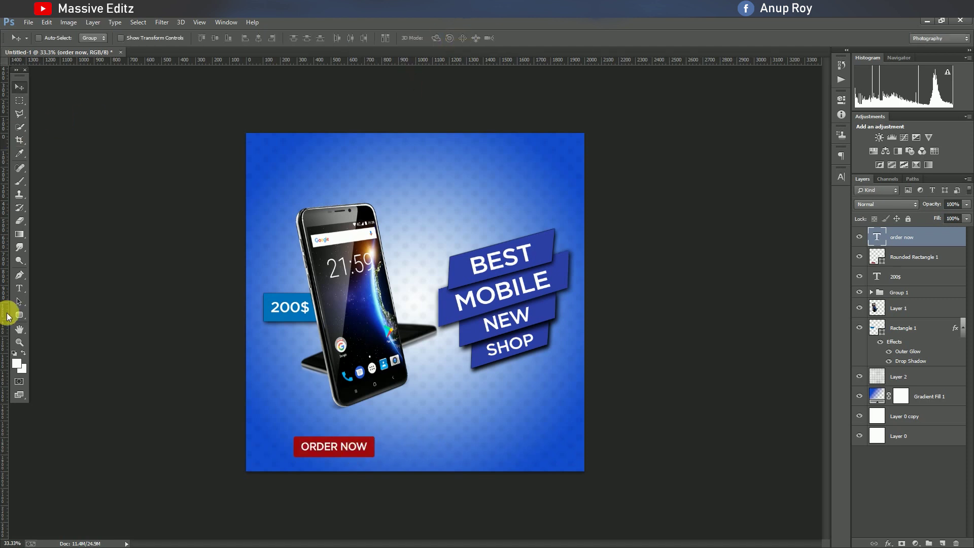
pyautogui.click(19, 288)
pyautogui.click(400, 451)
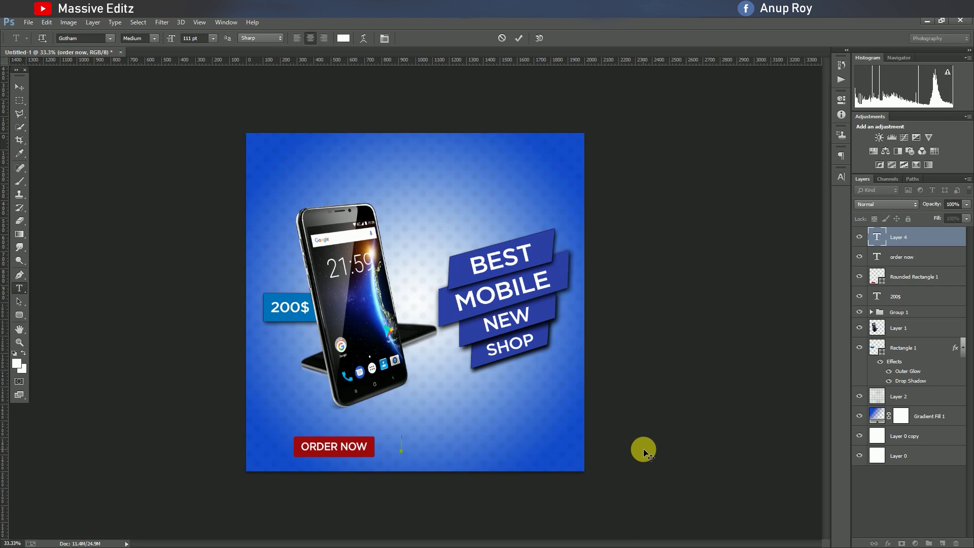
pyautogui.write('WWW.MASSIVEEDITZ.COM')
pyautogui.hotkey('ctrl', 'a')
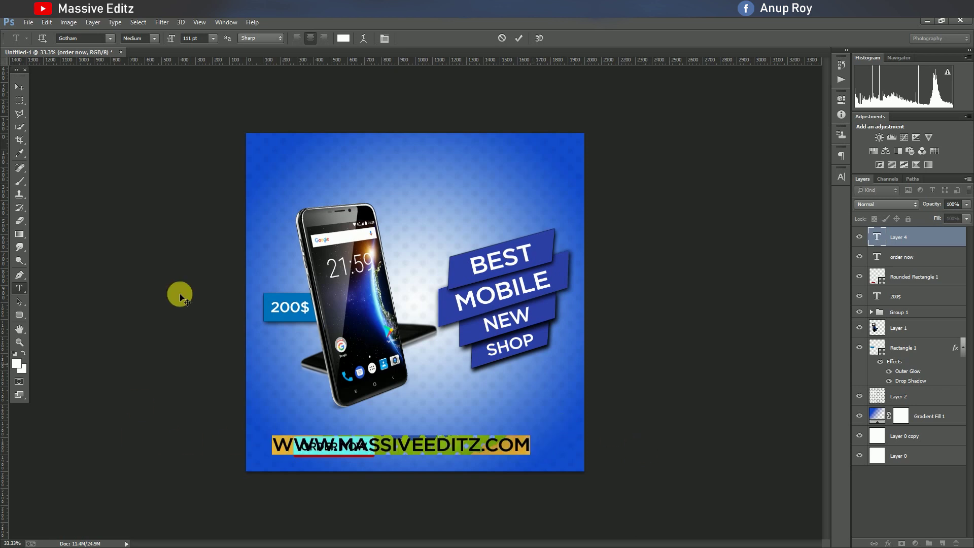
pyautogui.click(140, 41)
pyautogui.press('Up')
pyautogui.press('Return')
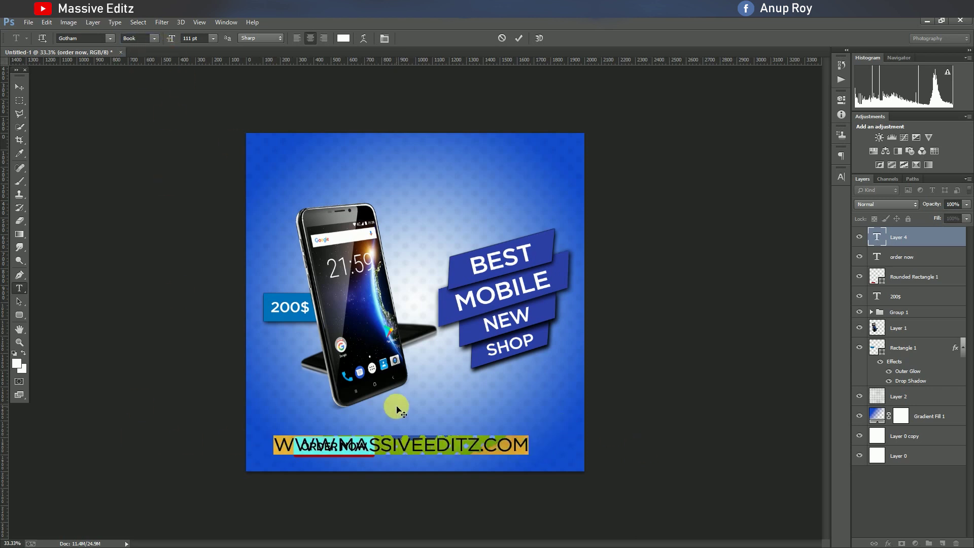
# Set the URL to 63 pt with tracking 190 and place it beside the ORDER NOW button
pyautogui.click(841, 176)
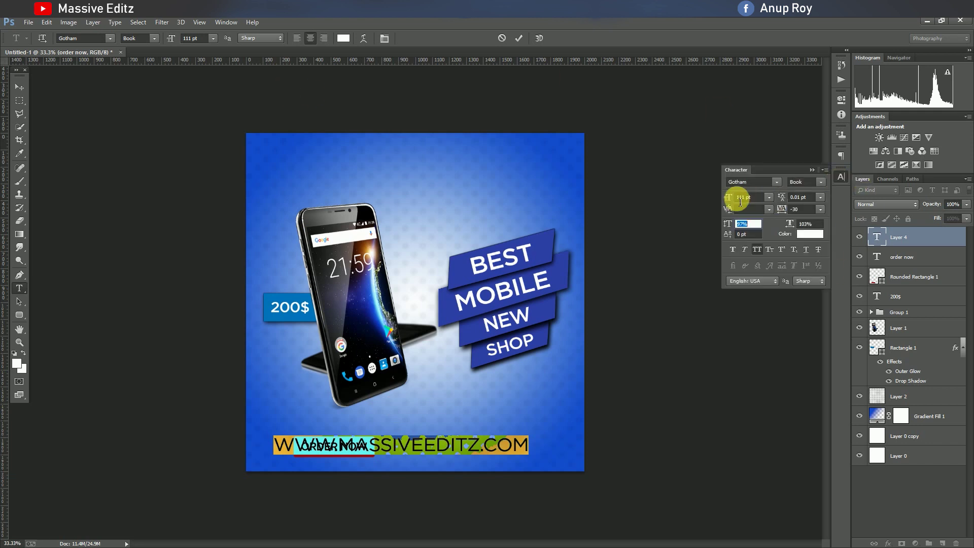
pyautogui.moveTo(728, 197); pyautogui.dragTo(712, 202)
pyautogui.moveTo(447, 462); pyautogui.dragTo(507, 464)
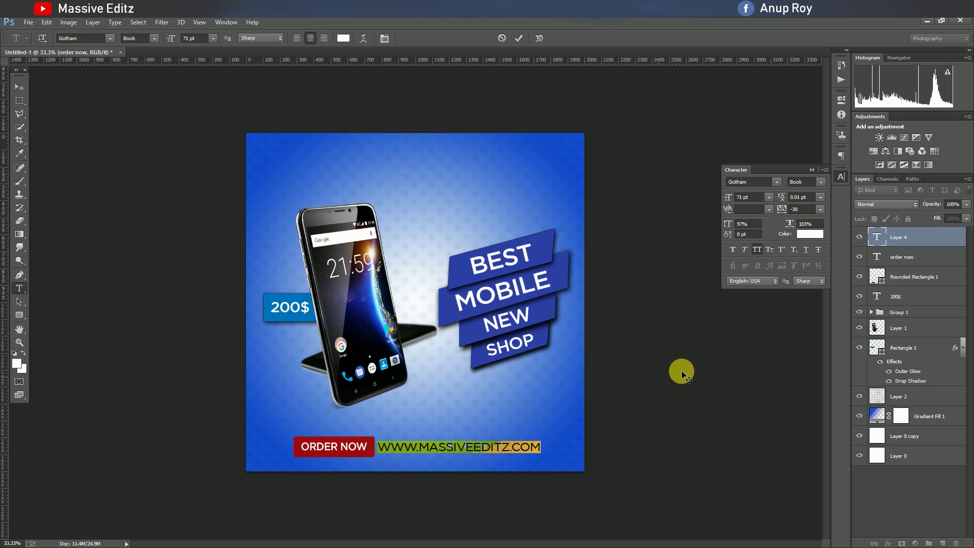
pyautogui.moveTo(786, 214); pyautogui.dragTo(794, 216)
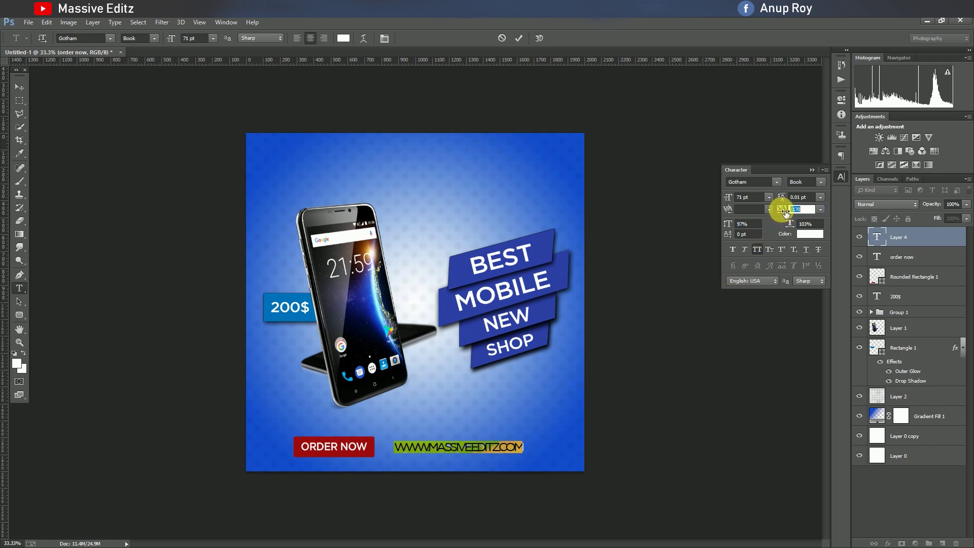
pyautogui.moveTo(727, 197); pyautogui.dragTo(723, 198)
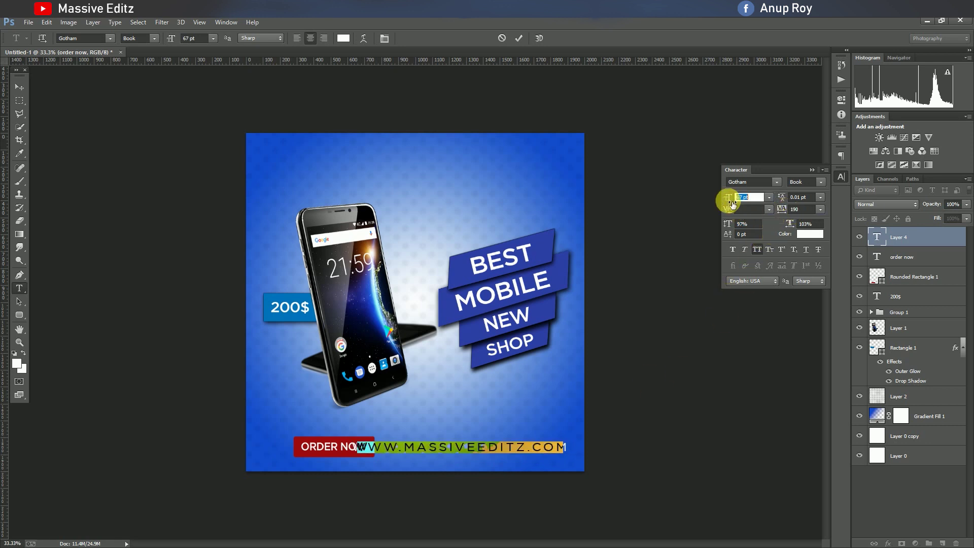
pyautogui.click(811, 170)
pyautogui.click(18, 88)
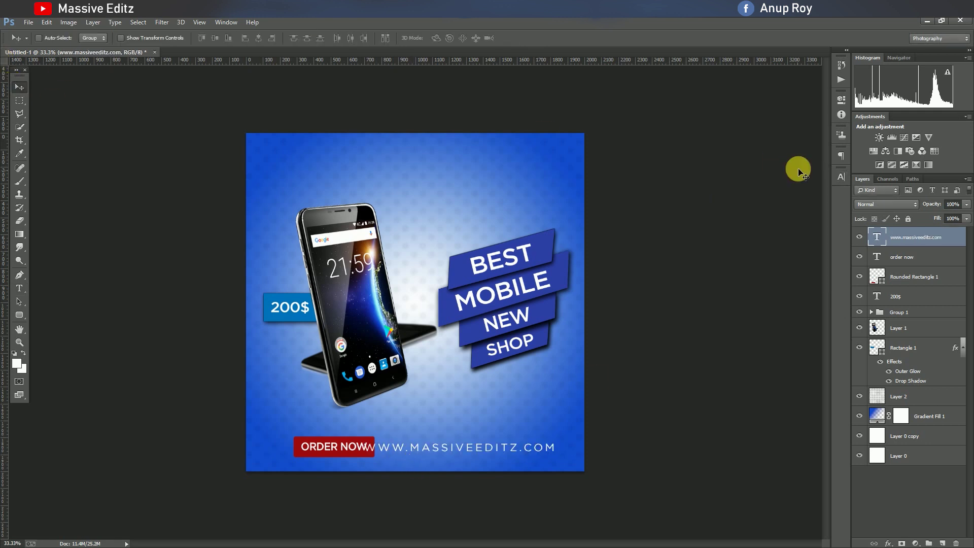
pyautogui.moveTo(466, 466); pyautogui.dragTo(473, 463)
# Group the ORDER NOW, URL and Rounded Rectangle 1 layers and centre the group
pyautogui.keyDown('shift'); pyautogui.click(908, 263); pyautogui.keyUp('shift')
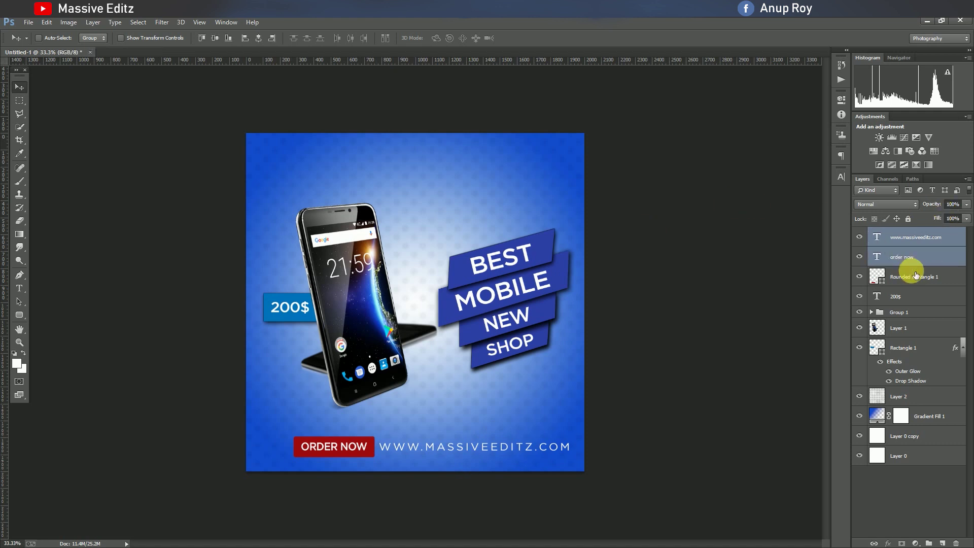
pyautogui.keyDown('shift'); pyautogui.click(915, 282); pyautogui.keyUp('shift')
pyautogui.hotkey('ctrl', 'g')
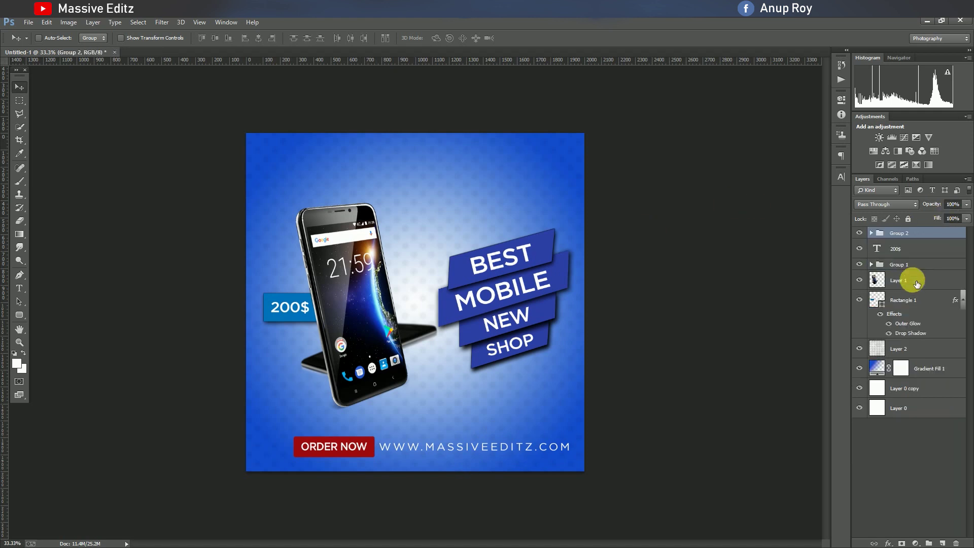
pyautogui.moveTo(412, 464); pyautogui.dragTo(400, 465)
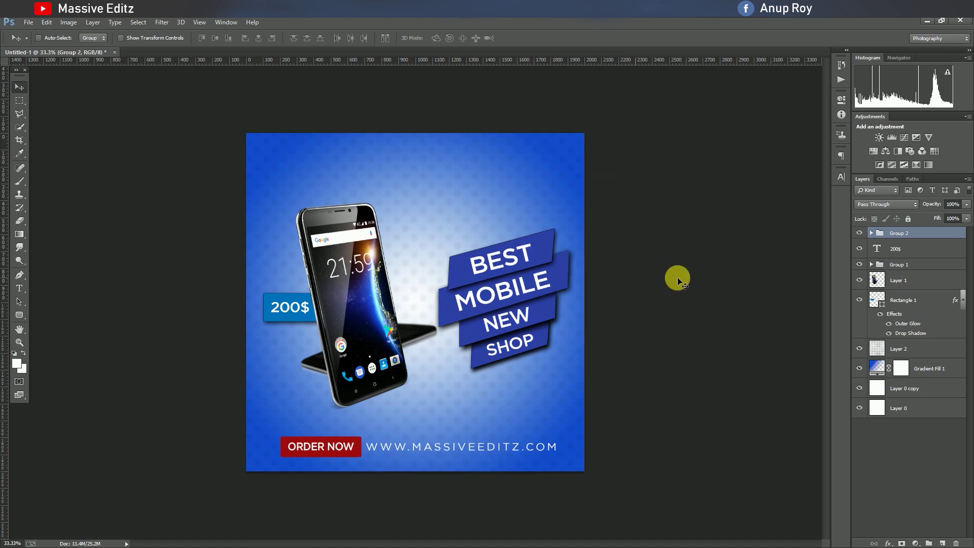
# Group Layer 1, 200$ and Rectangle 1 as Group 3 and nudge it slightly left
pyautogui.click(908, 286)
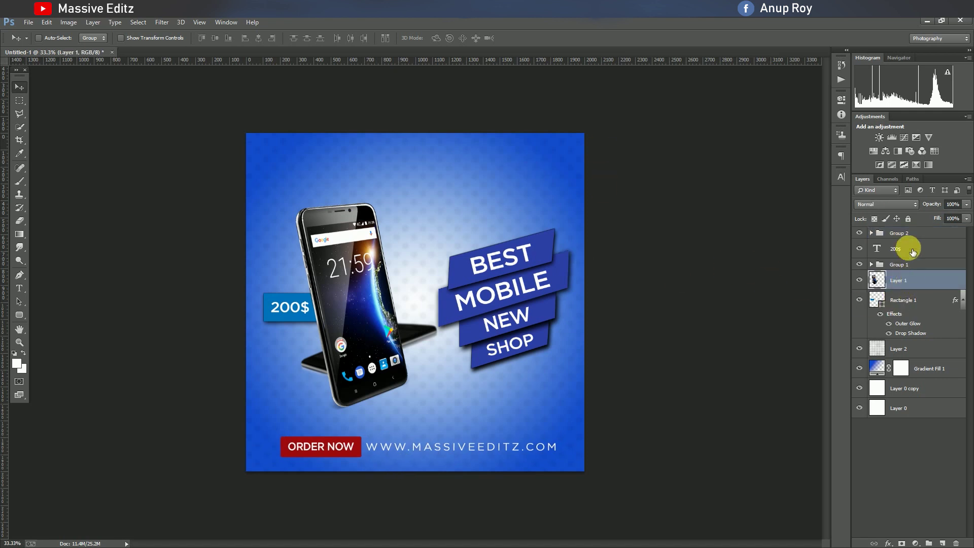
pyautogui.keyDown('ctrl'); pyautogui.click(907, 249); pyautogui.keyUp('ctrl')
pyautogui.hotkey('ctrl', 'g')
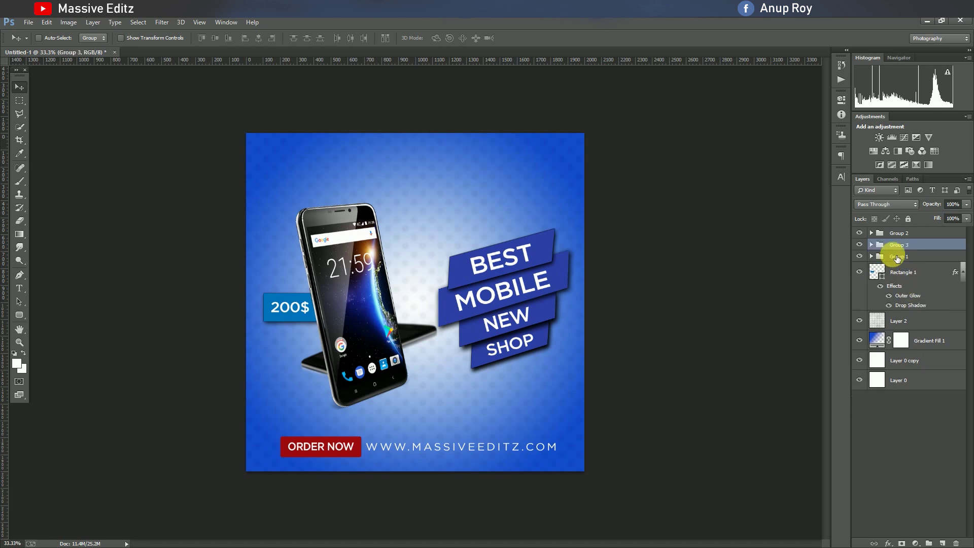
pyautogui.moveTo(353, 333); pyautogui.dragTo(345, 333)
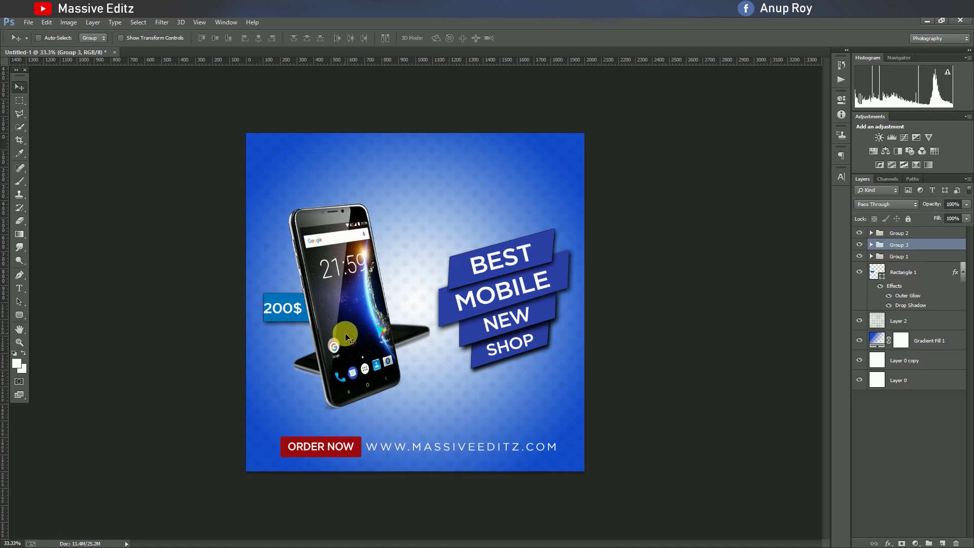
pyautogui.hotkey('ctrl', 'z')
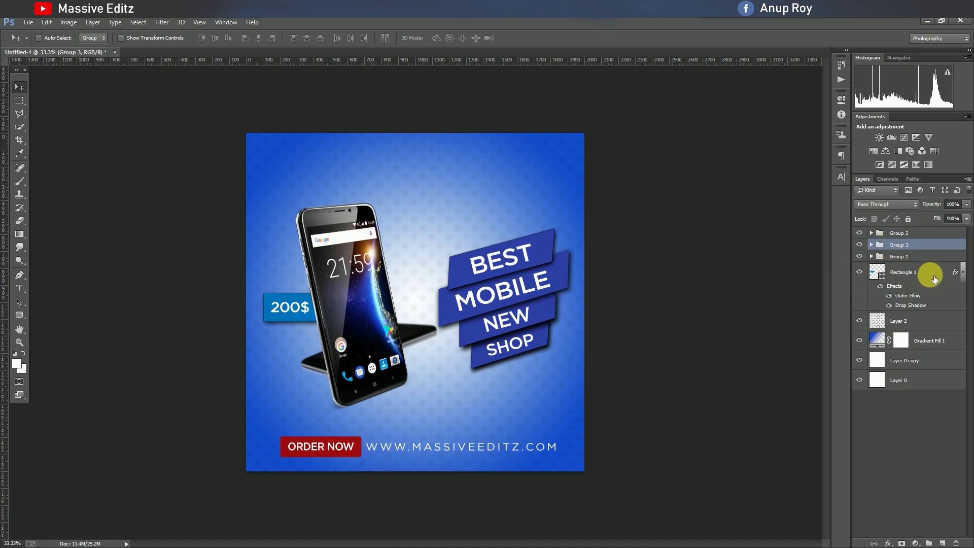
pyautogui.click(913, 276)
pyautogui.moveTo(915, 280); pyautogui.dragTo(908, 245)
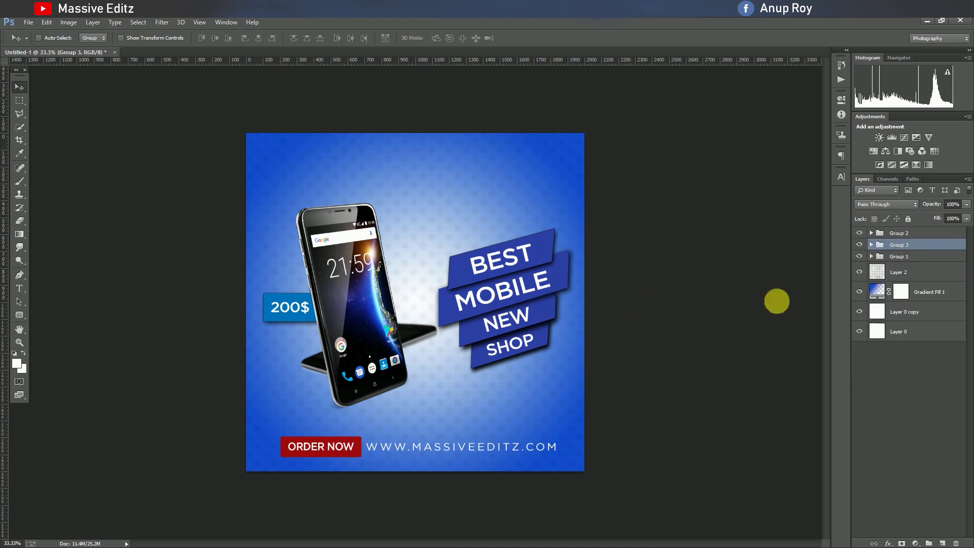
pyautogui.moveTo(337, 318); pyautogui.dragTo(331, 318)
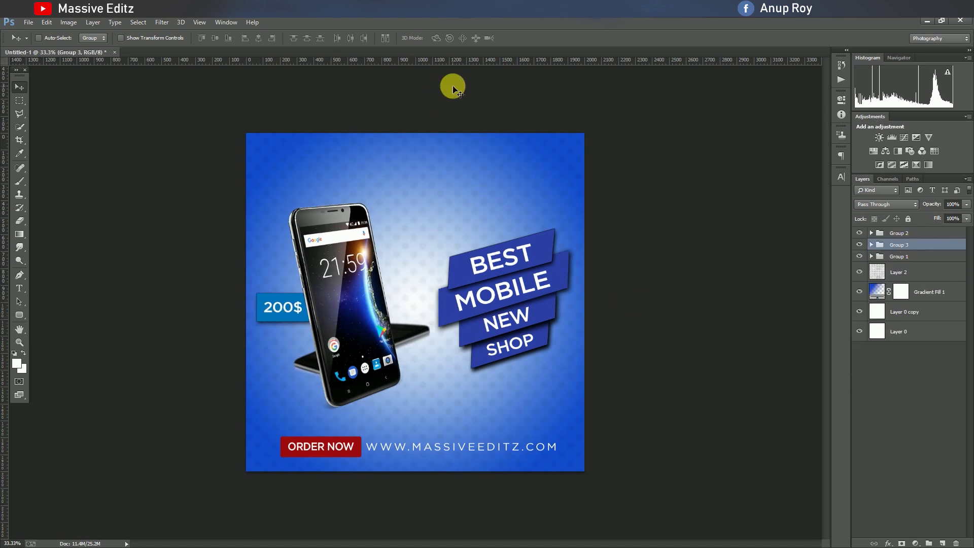
pyautogui.hotkey('shift', 'Right')
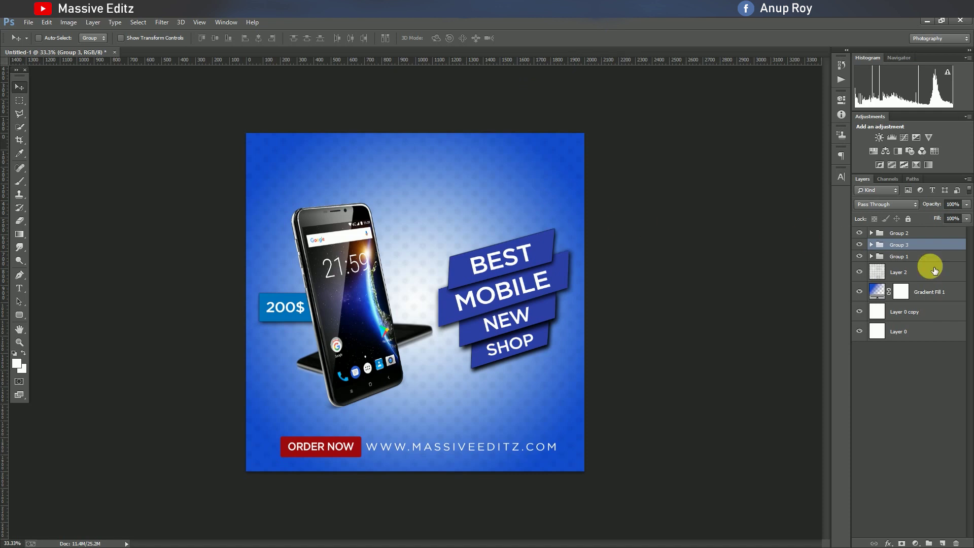
# Bring the cosmo_l707_black_11 phone image into the poster and erase its white background
pyautogui.click(29, 23)
pyautogui.click(38, 43)
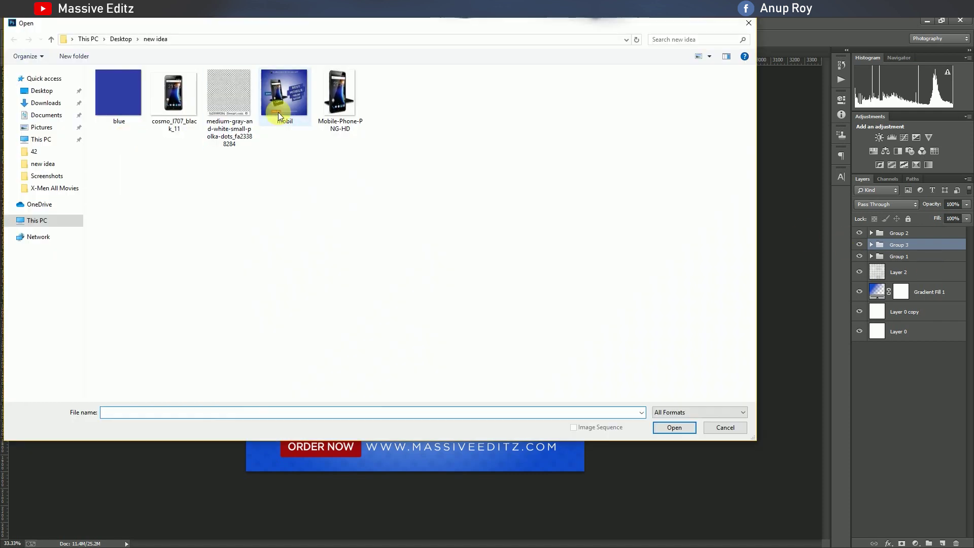
pyautogui.click(174, 102)
pyautogui.click(674, 427)
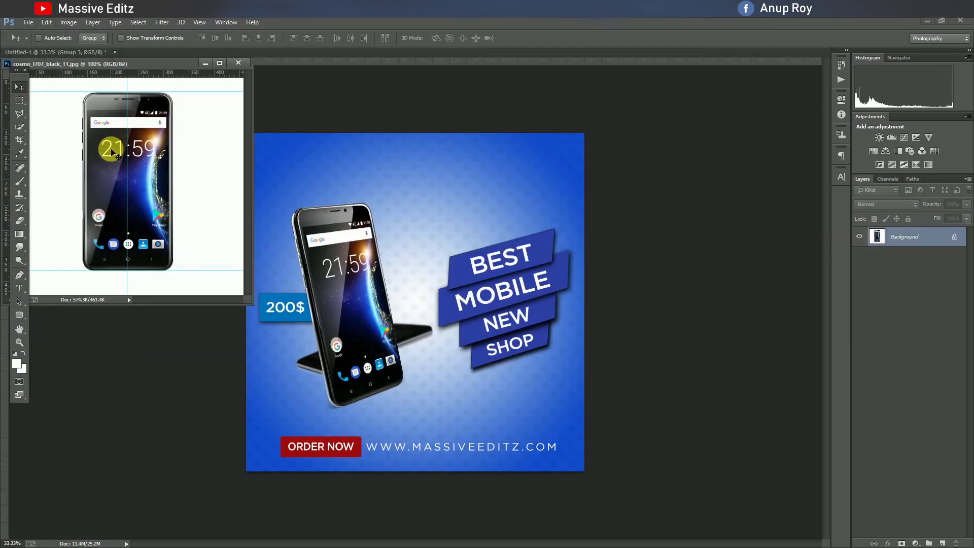
pyautogui.moveTo(117, 168); pyautogui.dragTo(373, 170)
pyautogui.click(249, 54)
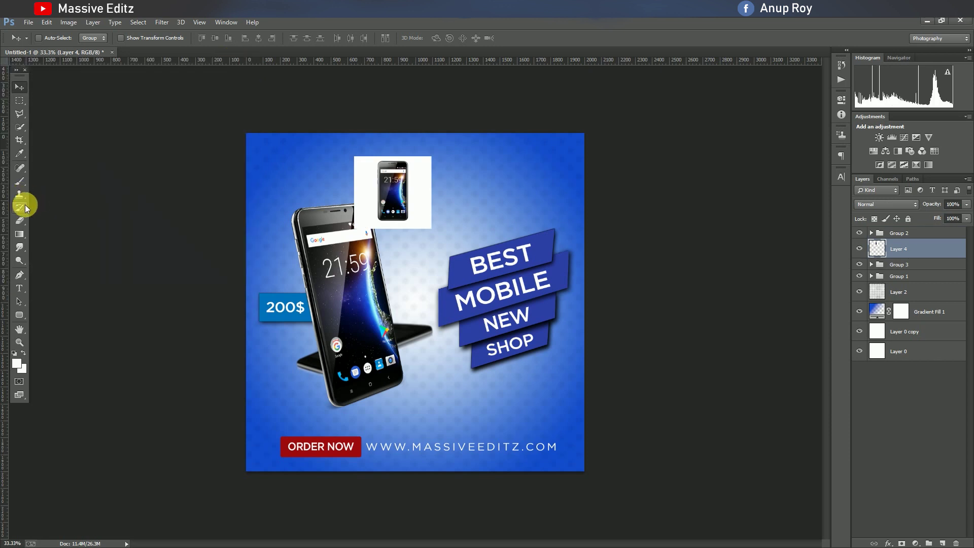
pyautogui.click(23, 218)
pyautogui.click(72, 239)
pyautogui.click(361, 172)
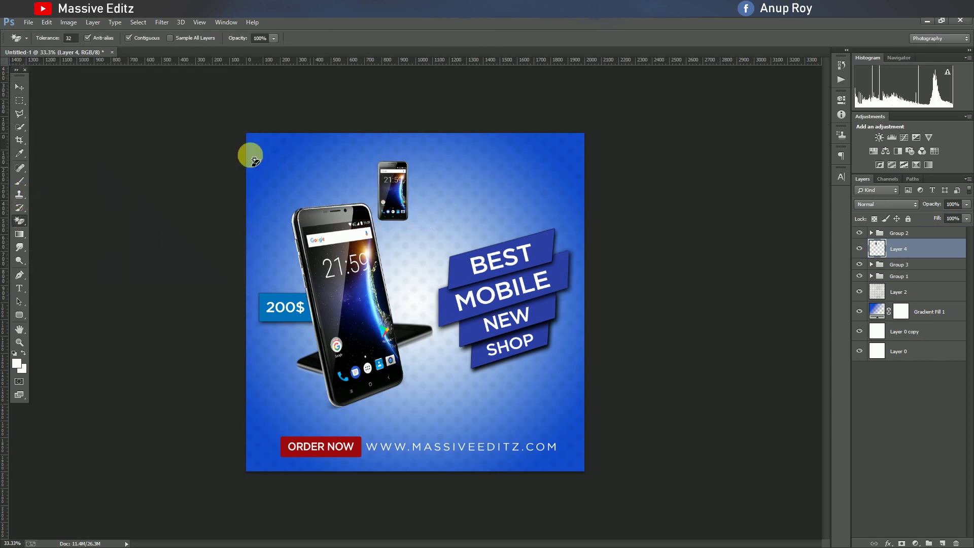
# Scale the small phone to 43% and place it at the poster top
pyautogui.click(19, 86)
pyautogui.moveTo(393, 188); pyautogui.dragTo(329, 170)
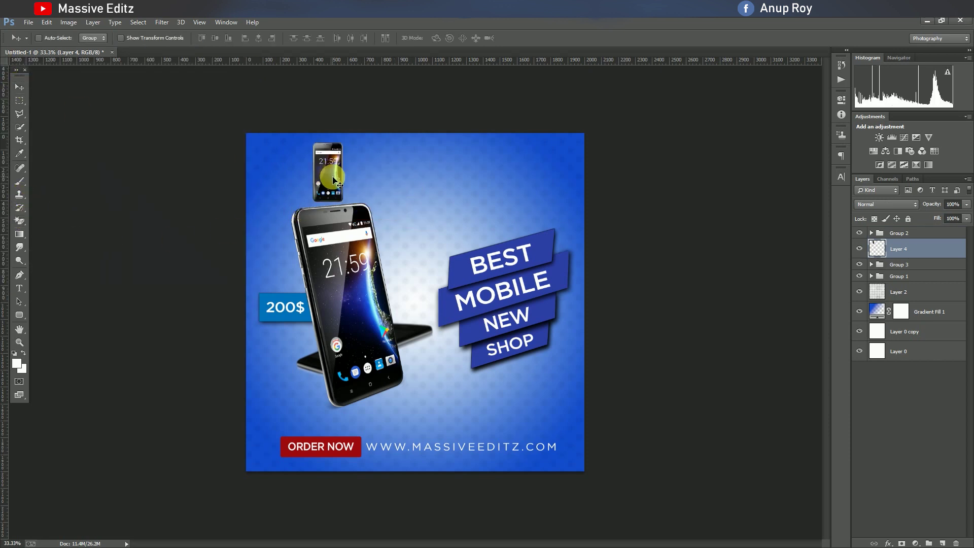
pyautogui.hotkey('ctrl', 't')
pyautogui.click(157, 38)
pyautogui.write('43')
pyautogui.press('Tab')
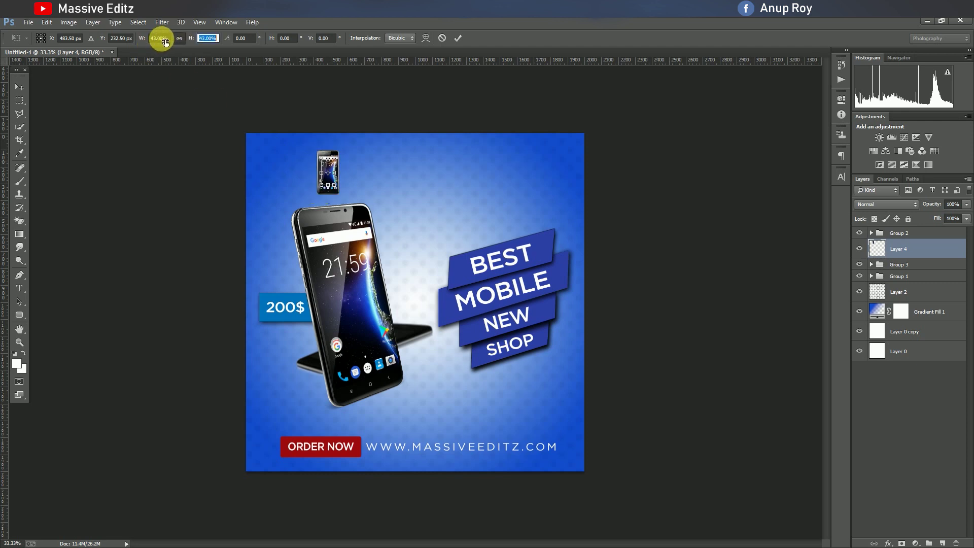
pyautogui.click(457, 38)
pyautogui.moveTo(320, 170); pyautogui.dragTo(347, 149)
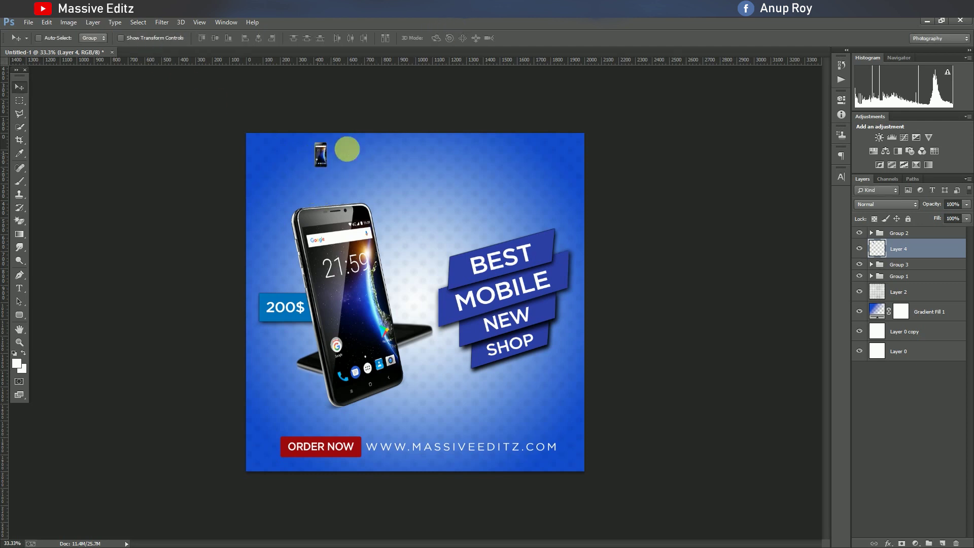
pyautogui.click(19, 289)
pyautogui.click(338, 157)
pyautogui.write('SUPER SALE UP')
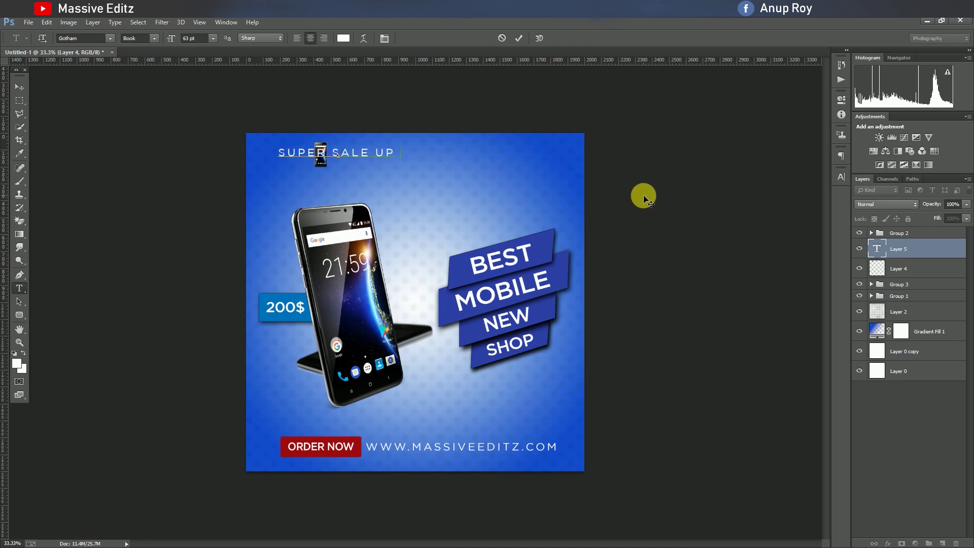
# Finish the SUPER SALE UP TO 20% OFF header in Gotham Medium beside the phone icon
pyautogui.write('TO 20% OFF')
pyautogui.hotkey('ctrl', 'a')
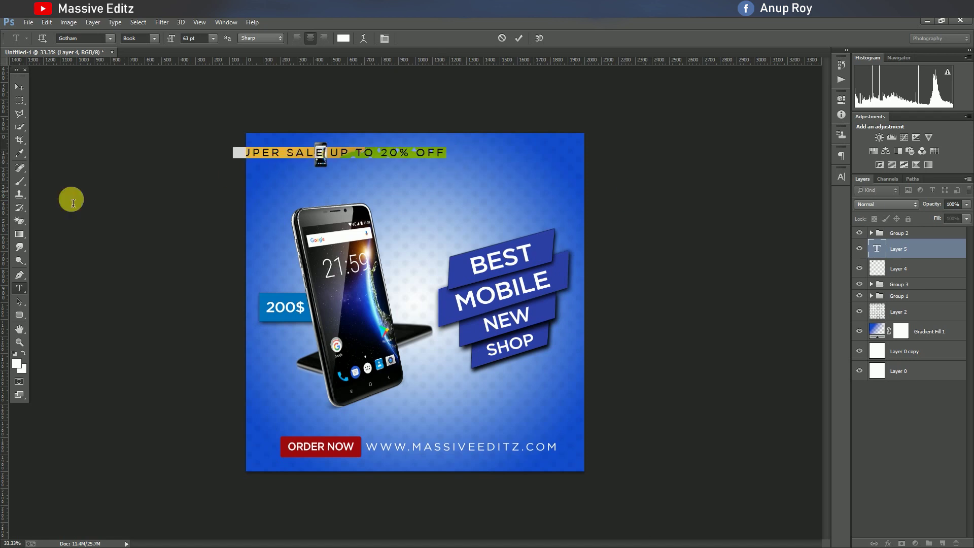
pyautogui.click(163, 73)
pyautogui.moveTo(293, 164); pyautogui.dragTo(402, 169)
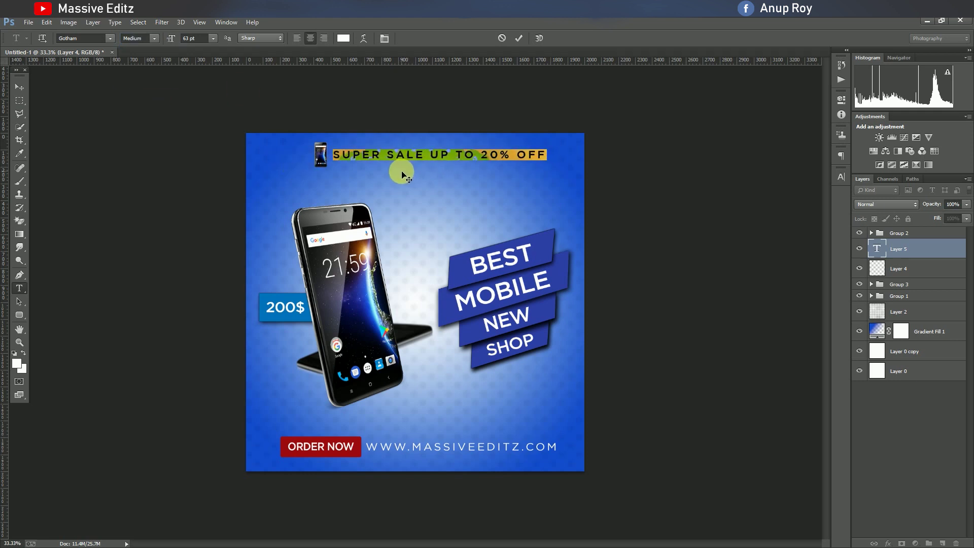
pyautogui.click(879, 206)
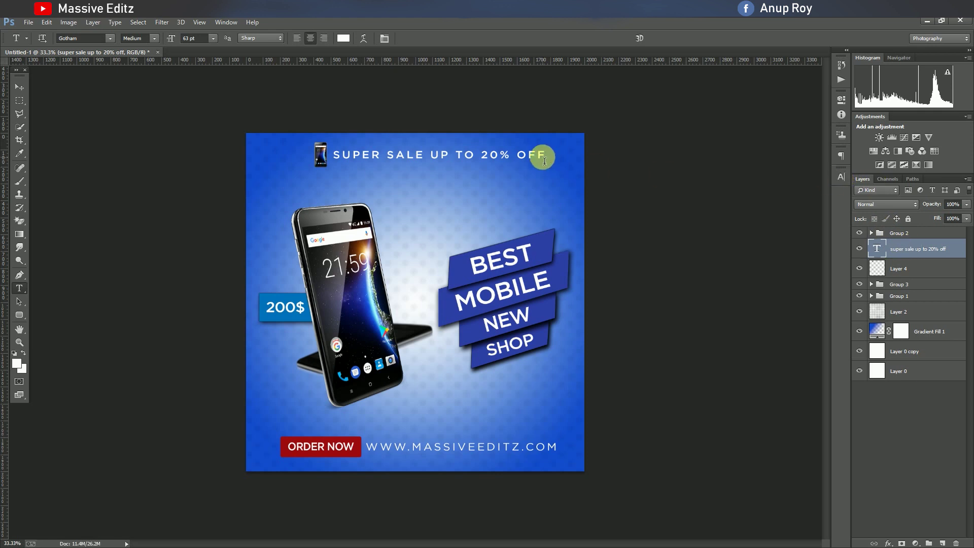
# Widen the SUPER SALE header's letter spacing to 370 tracking
pyautogui.moveTo(544, 160); pyautogui.dragTo(280, 179)
pyautogui.click(841, 177)
pyautogui.click(786, 212)
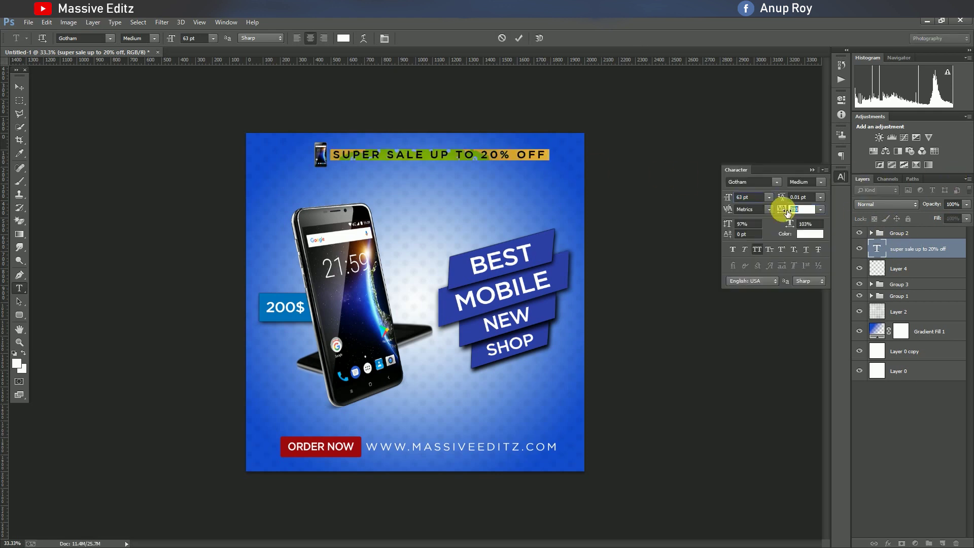
pyautogui.moveTo(786, 213); pyautogui.dragTo(786, 203)
pyautogui.click(518, 38)
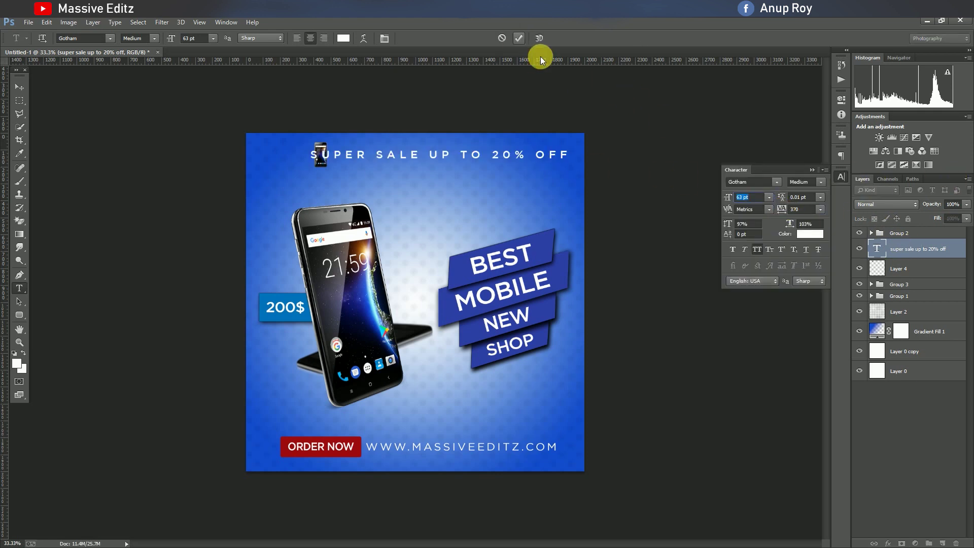
pyautogui.click(812, 170)
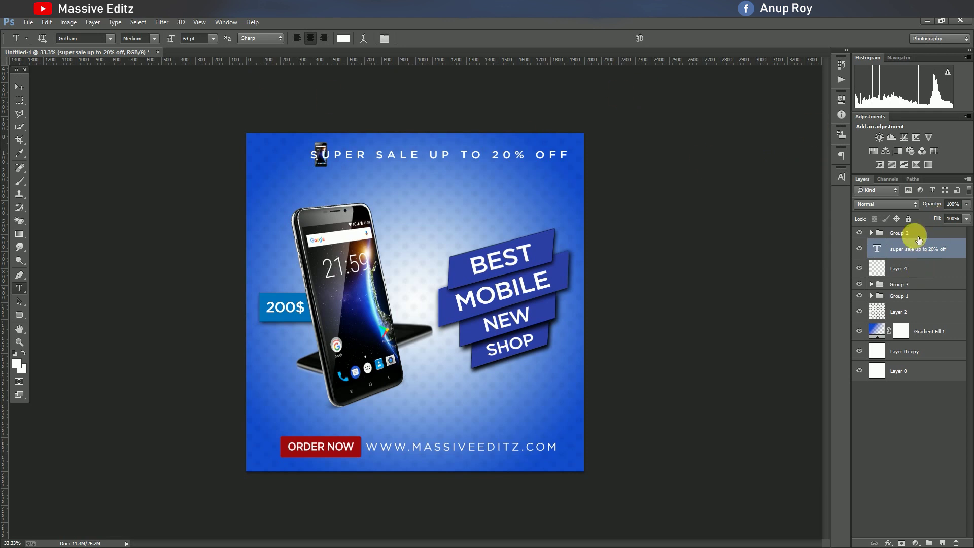
# Align the phone icon with the header, group them as Group 4, and shift left
pyautogui.click(910, 268)
pyautogui.click(19, 87)
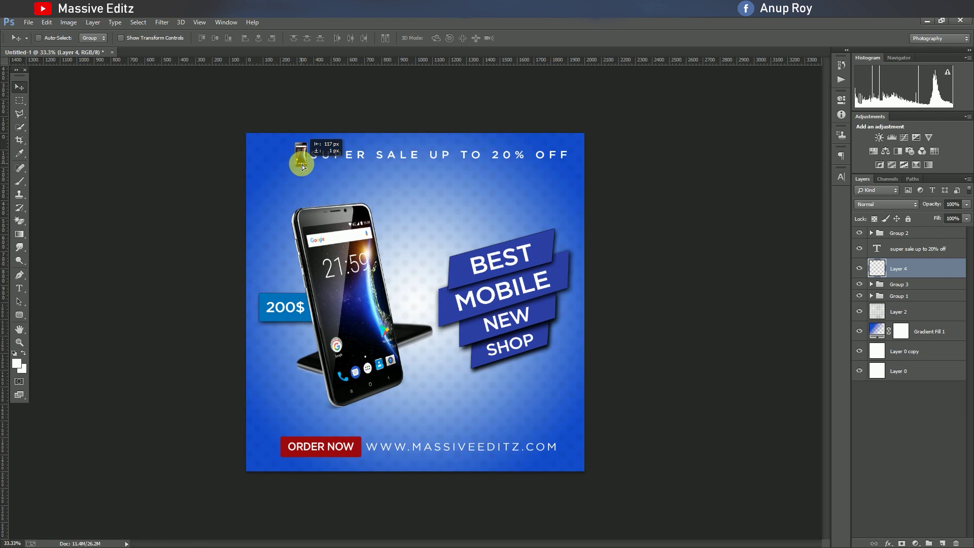
pyautogui.moveTo(302, 166); pyautogui.dragTo(302, 167)
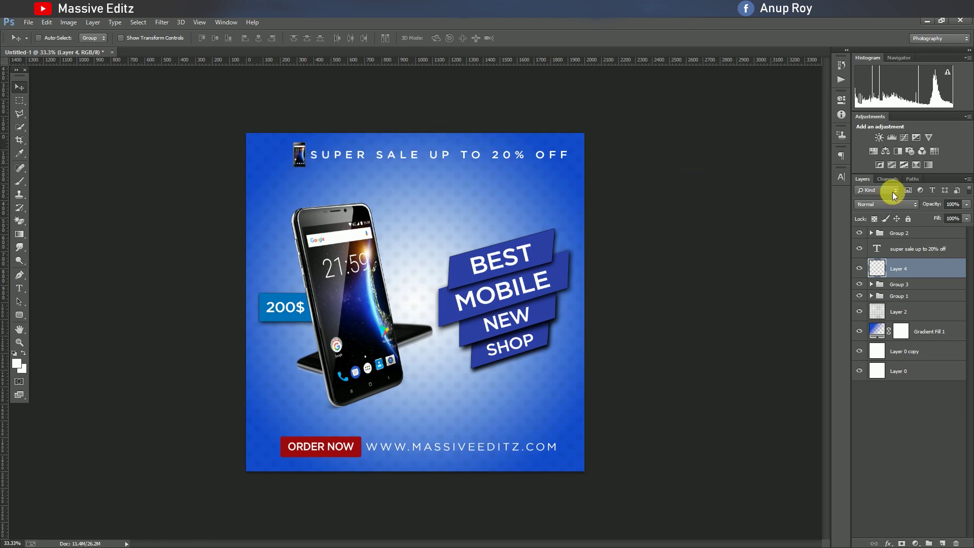
pyautogui.keyDown('shift'); pyautogui.click(941, 250); pyautogui.keyUp('shift')
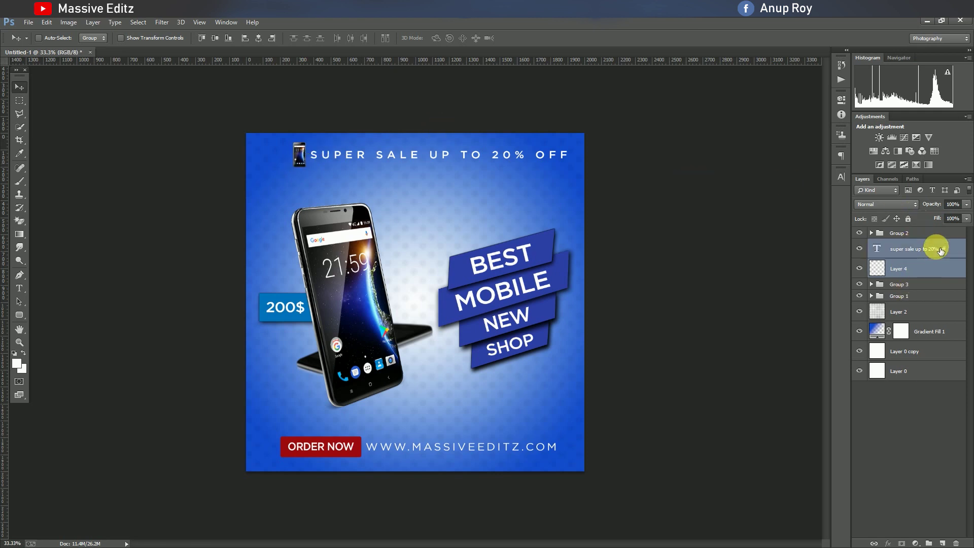
pyautogui.hotkey('ctrl', 'g')
pyautogui.moveTo(420, 186); pyautogui.dragTo(411, 187)
pyautogui.click(899, 235)
# Merge all visible layers into a new top layer and raise Clarity in Camera Raw
pyautogui.hotkey('ctrl', 'shift', 'alt', 'e')
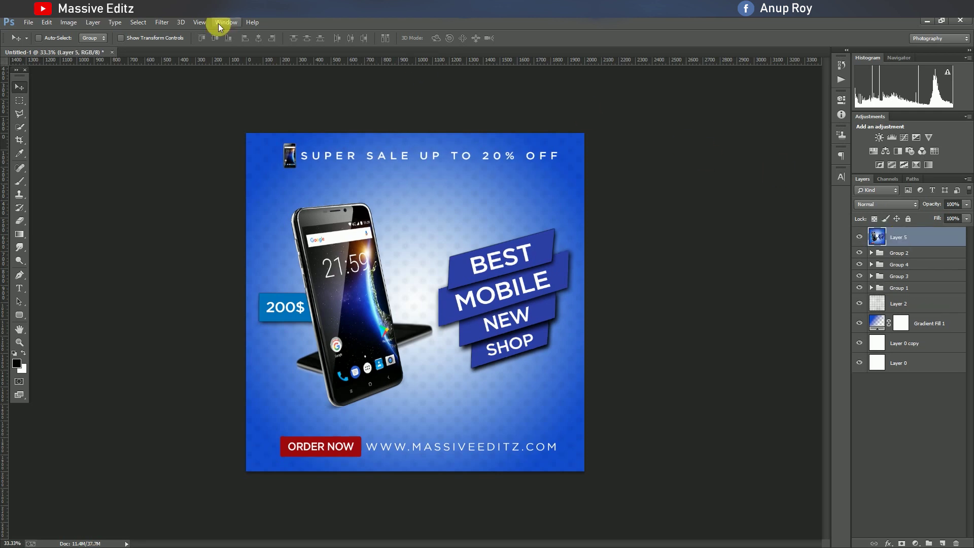
pyautogui.click(161, 22)
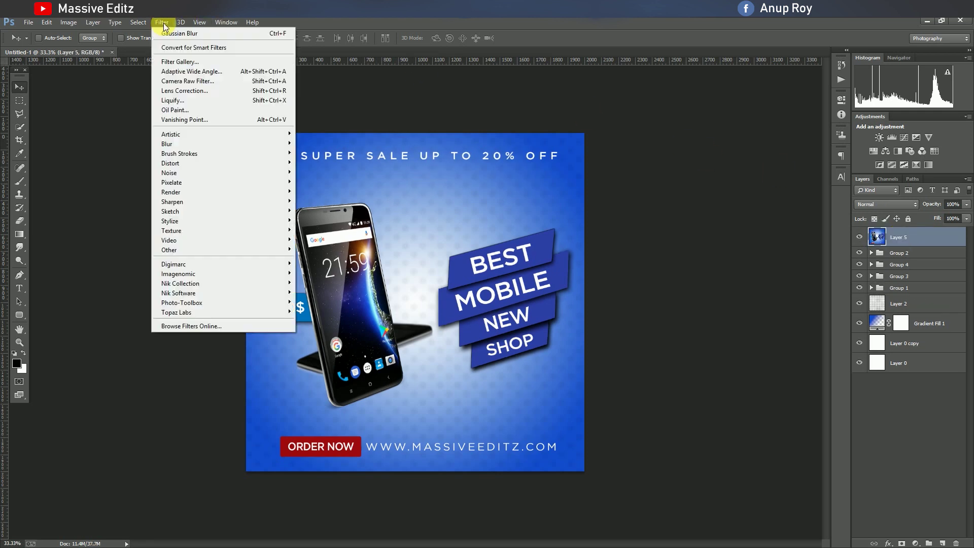
pyautogui.click(188, 80)
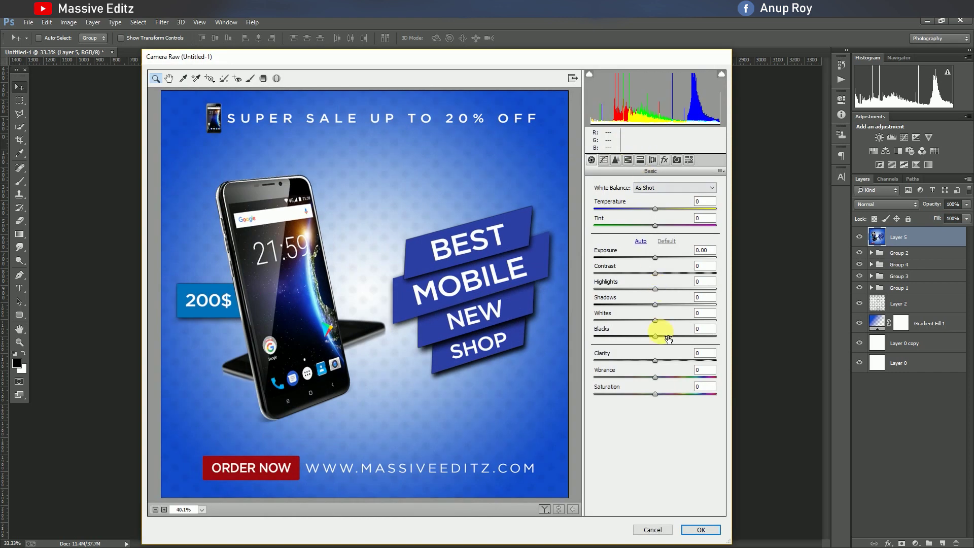
pyautogui.moveTo(656, 359); pyautogui.dragTo(668, 358)
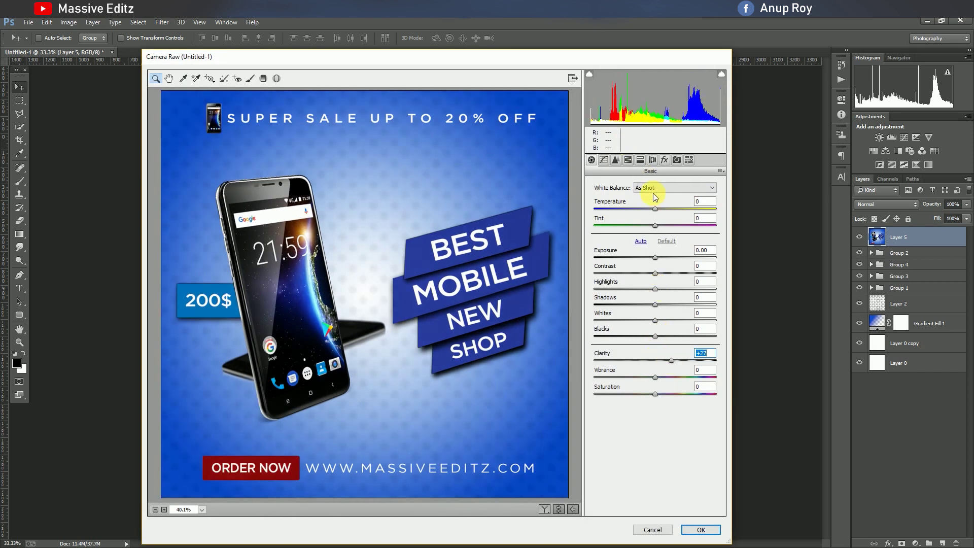
# Adjust the Blues in HSL, shifting hue slightly and setting luminance to -5
pyautogui.click(640, 161)
pyautogui.click(628, 161)
pyautogui.click(654, 199)
pyautogui.moveTo(659, 316); pyautogui.dragTo(653, 504)
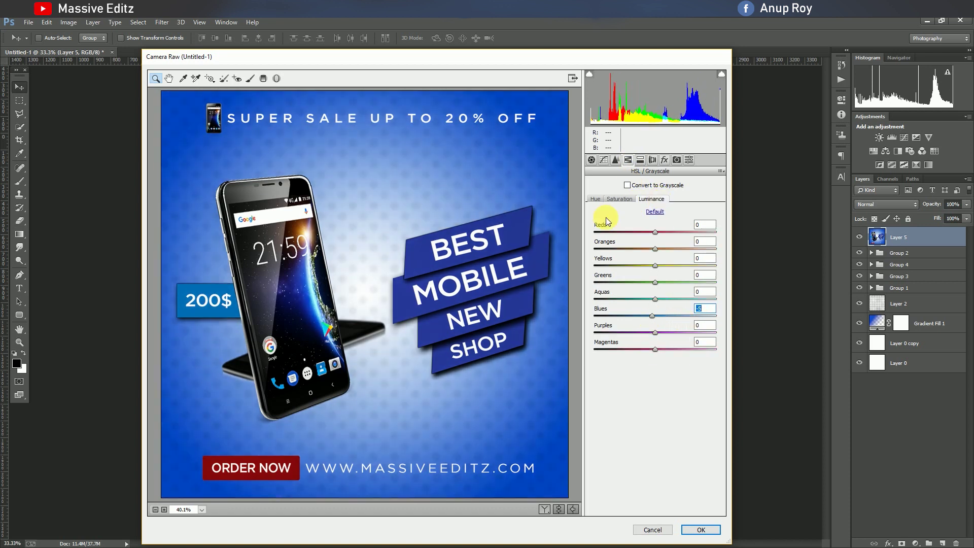
pyautogui.click(597, 199)
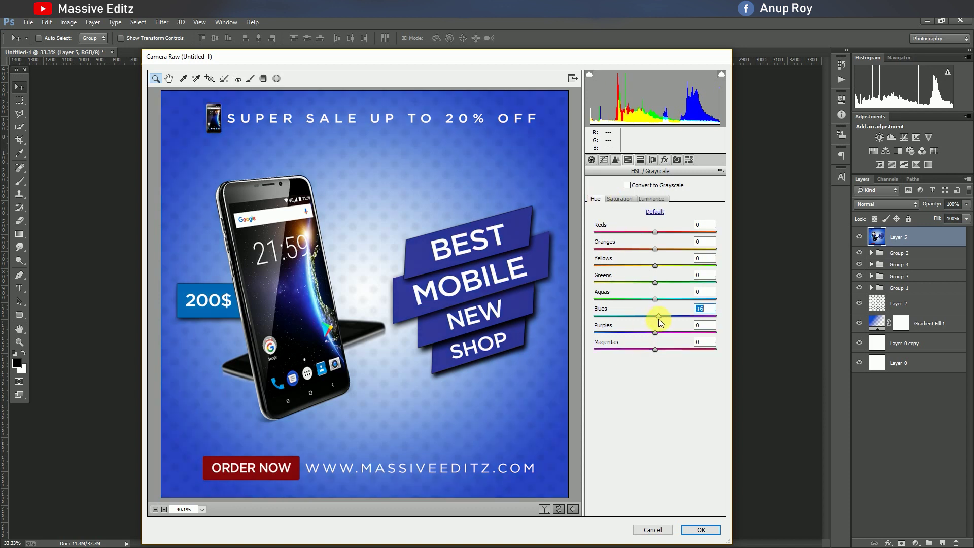
pyautogui.press('Down')
pyautogui.press('Down')
pyautogui.press('Down')
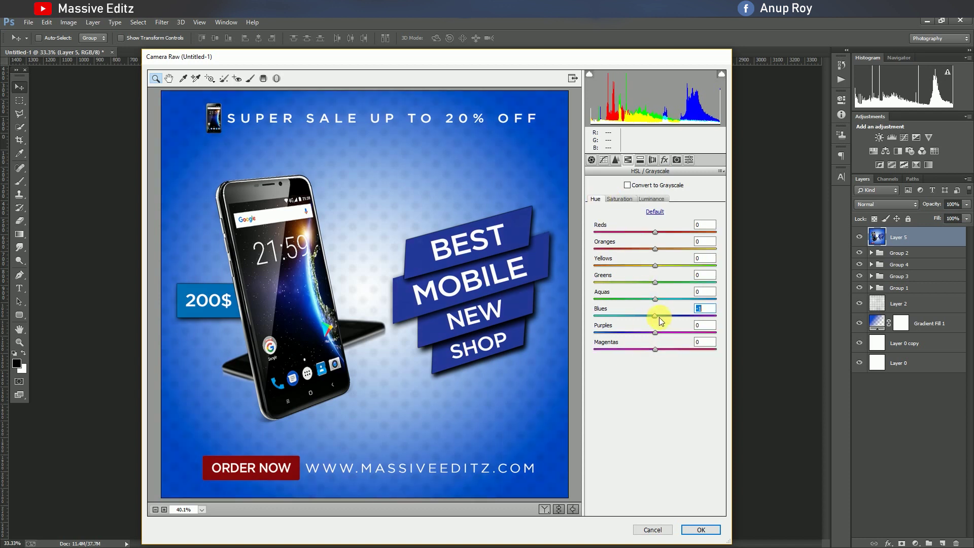
pyautogui.click(651, 199)
pyautogui.moveTo(655, 315); pyautogui.dragTo(652, 316)
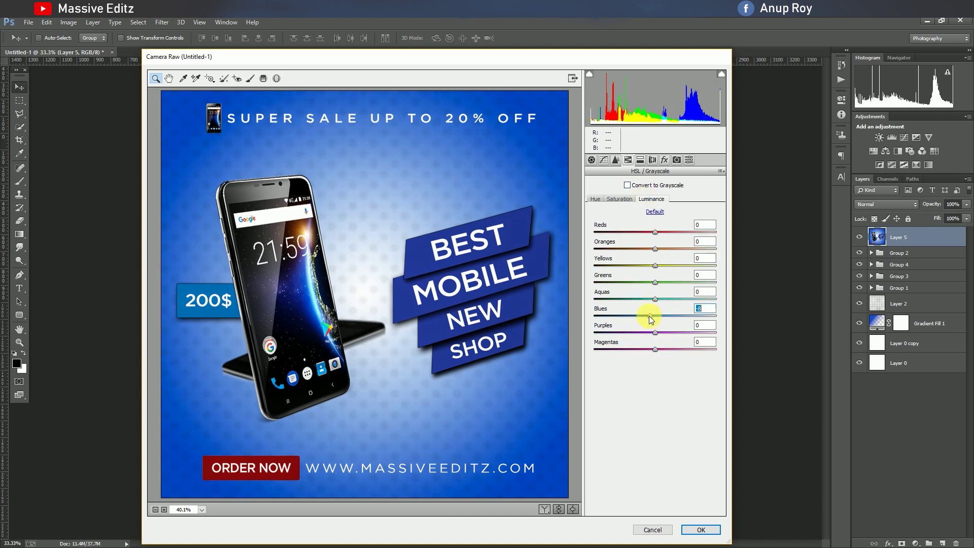
# Set Camera Calibration Blue Primary hue to +4 and Red Primary hue to -14
pyautogui.click(677, 160)
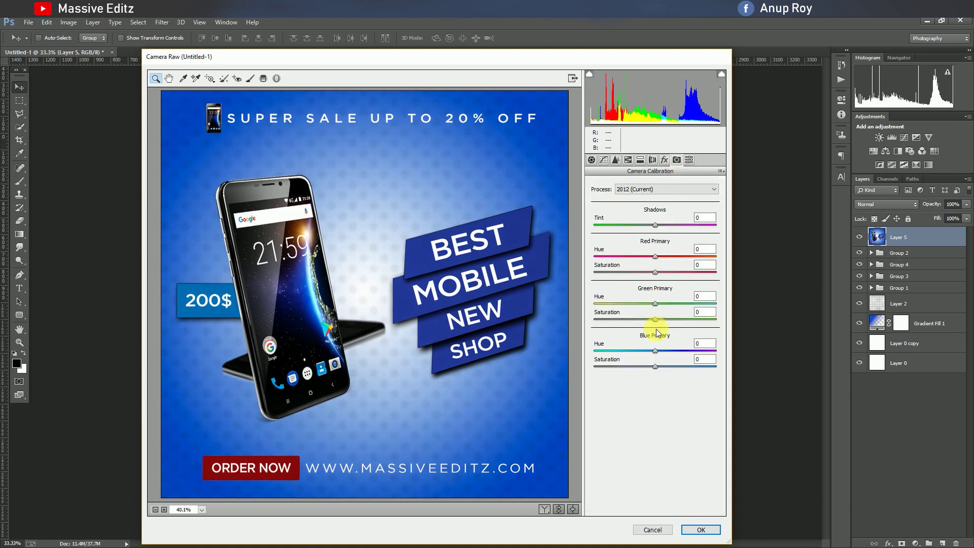
pyautogui.moveTo(656, 351); pyautogui.dragTo(659, 350)
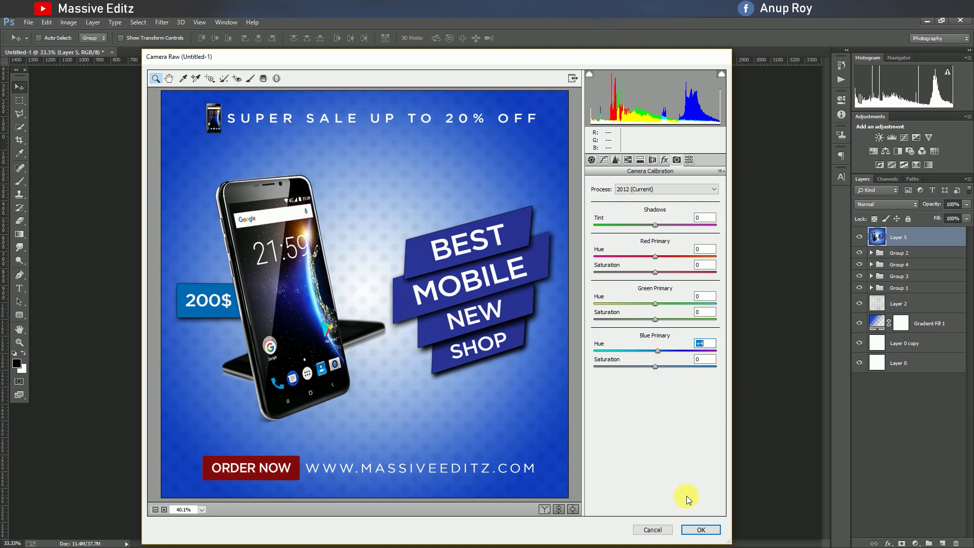
pyautogui.moveTo(655, 256); pyautogui.dragTo(650, 257)
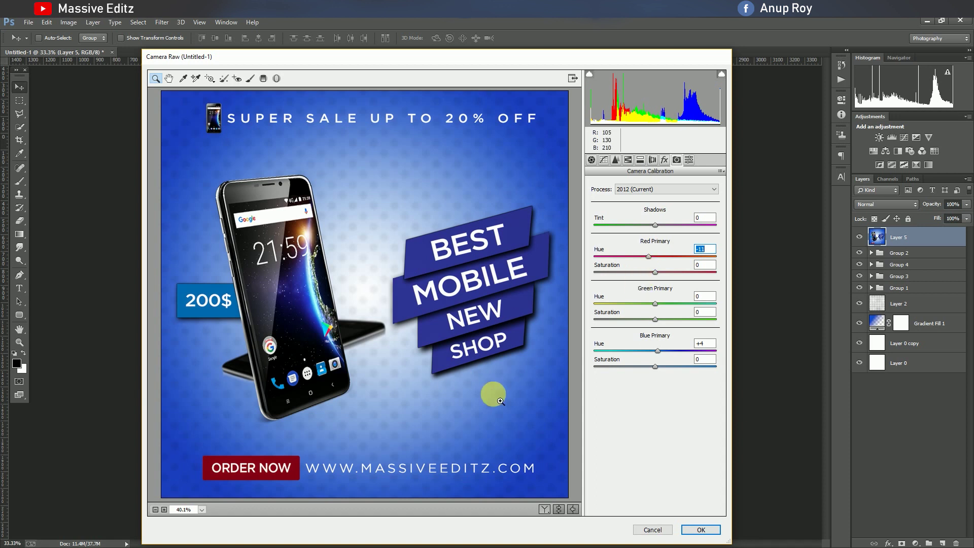
pyautogui.click(698, 529)
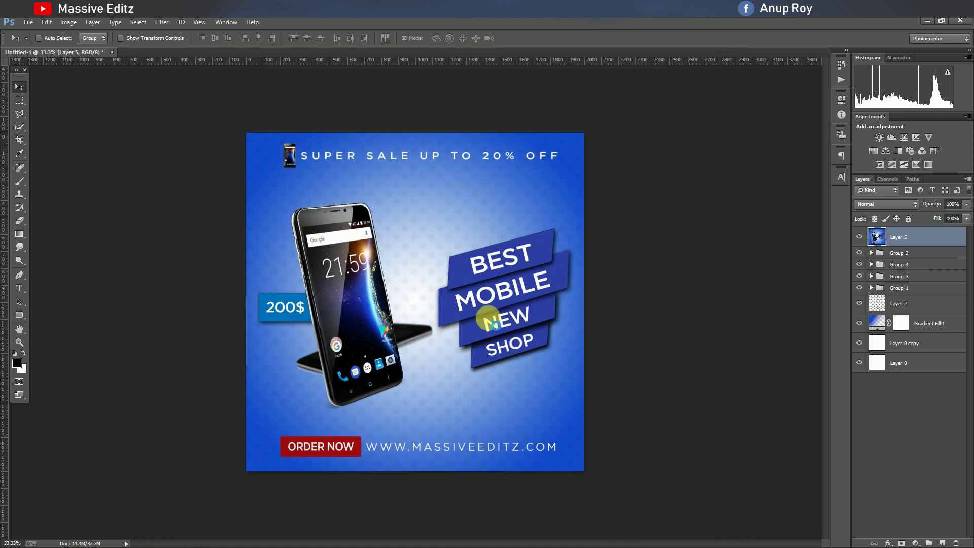